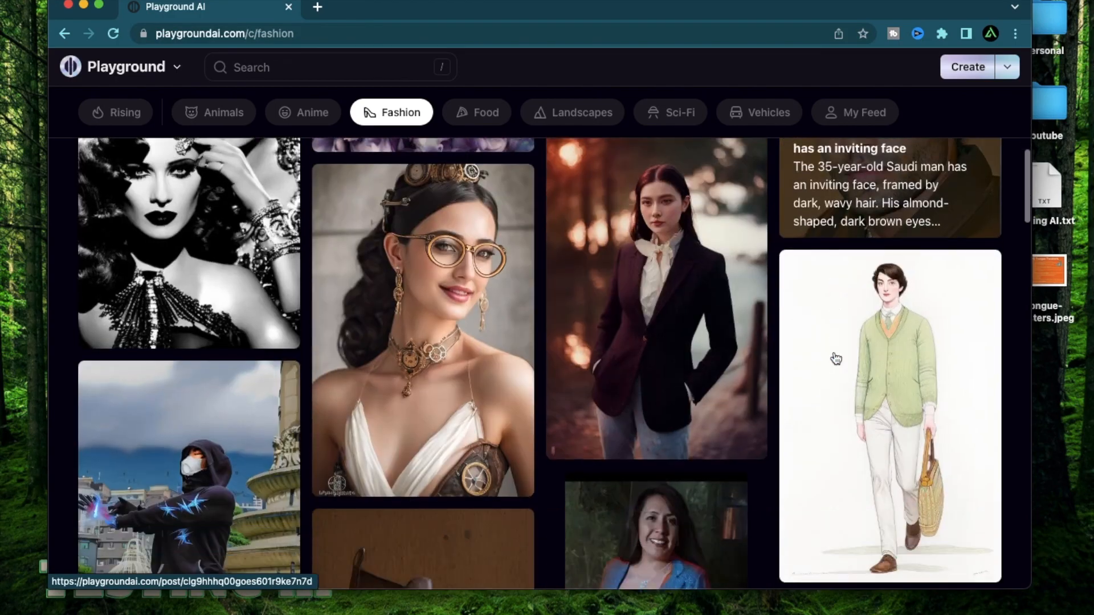
scroll(648, 356, down, 4)
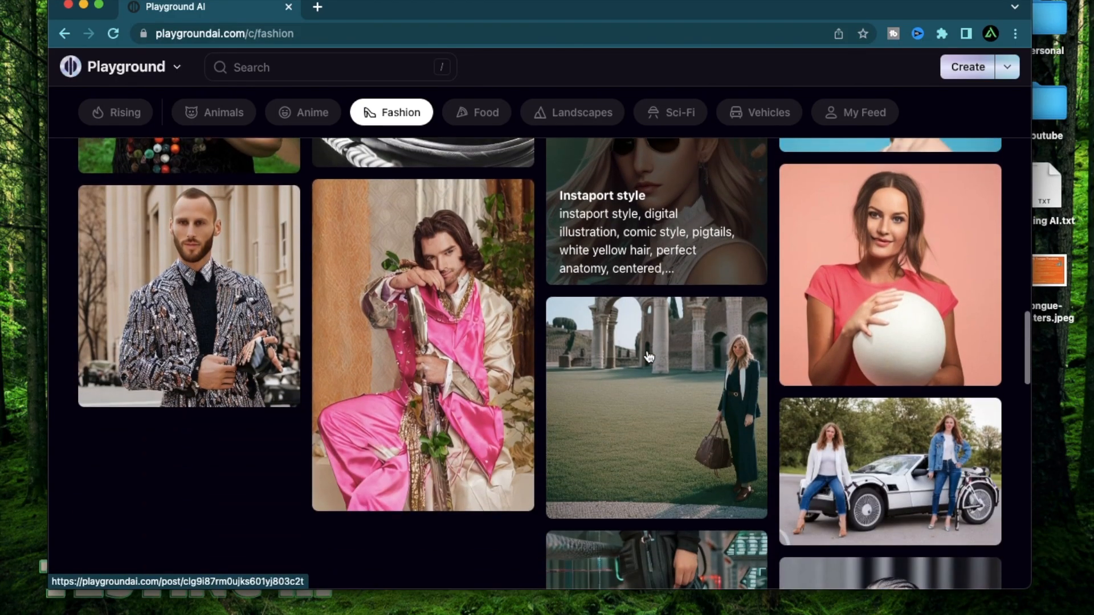
scroll(649, 357, down, 4)
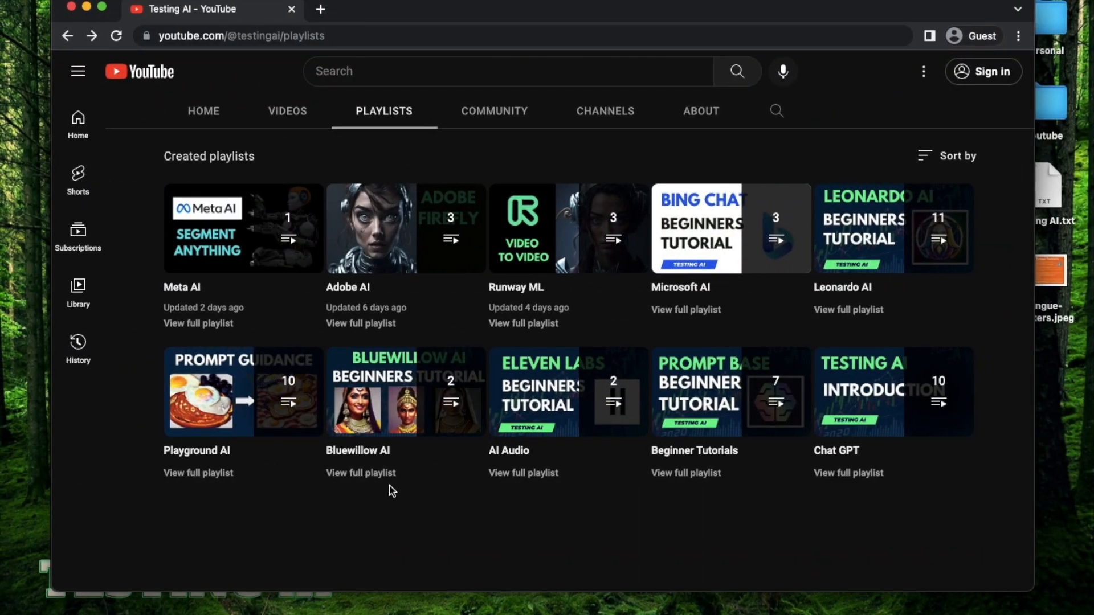
Look through the Playground AI and Leonardo AI playlists on the Testing AI YouTube channel.
click(215, 475)
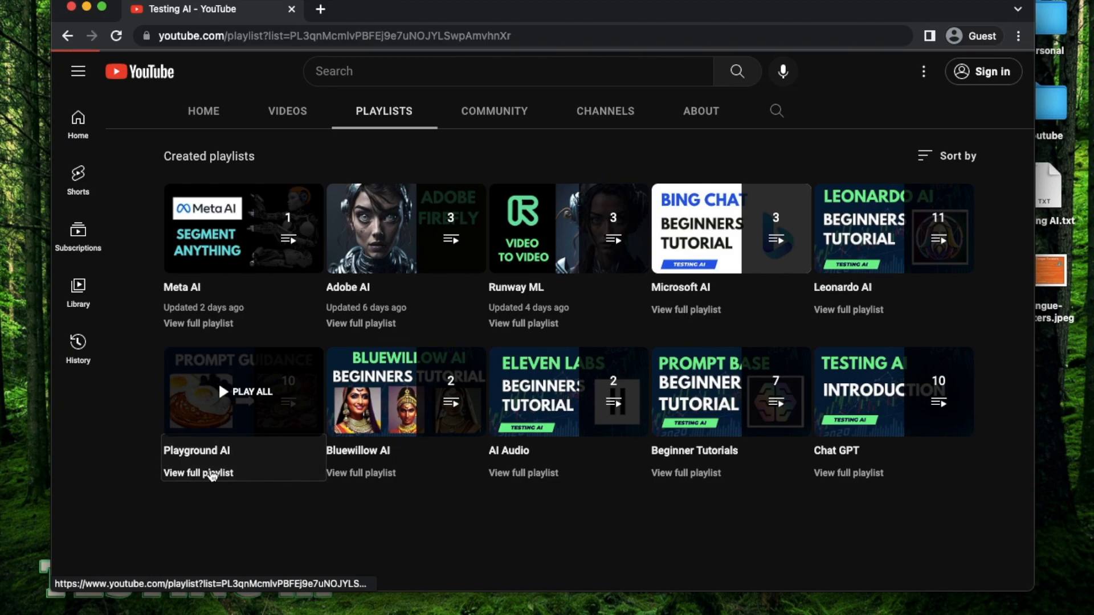
scroll(692, 397, down, 6)
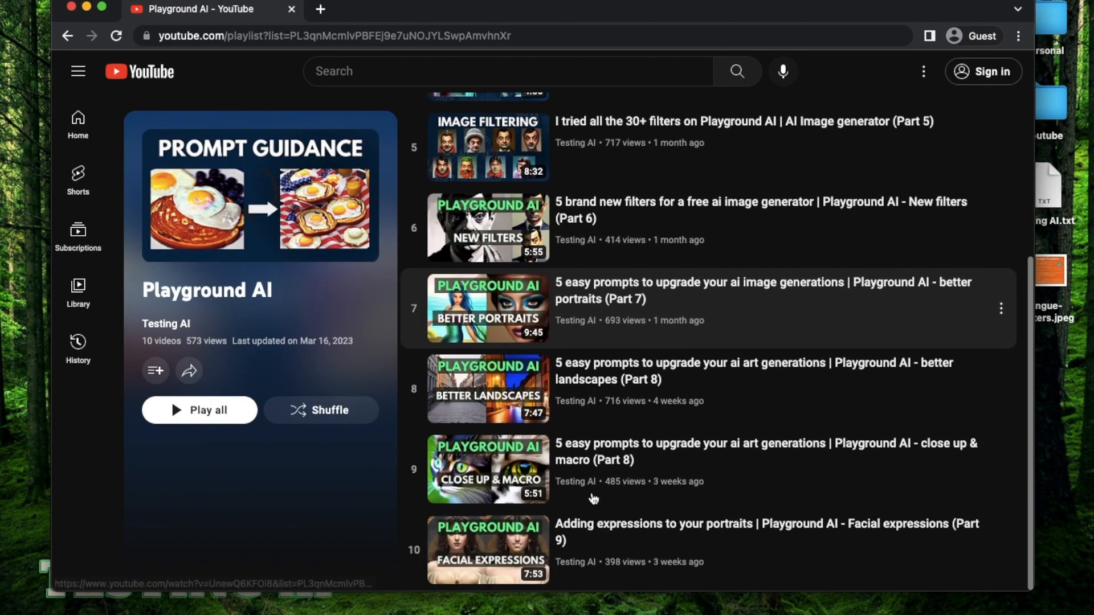
click(68, 36)
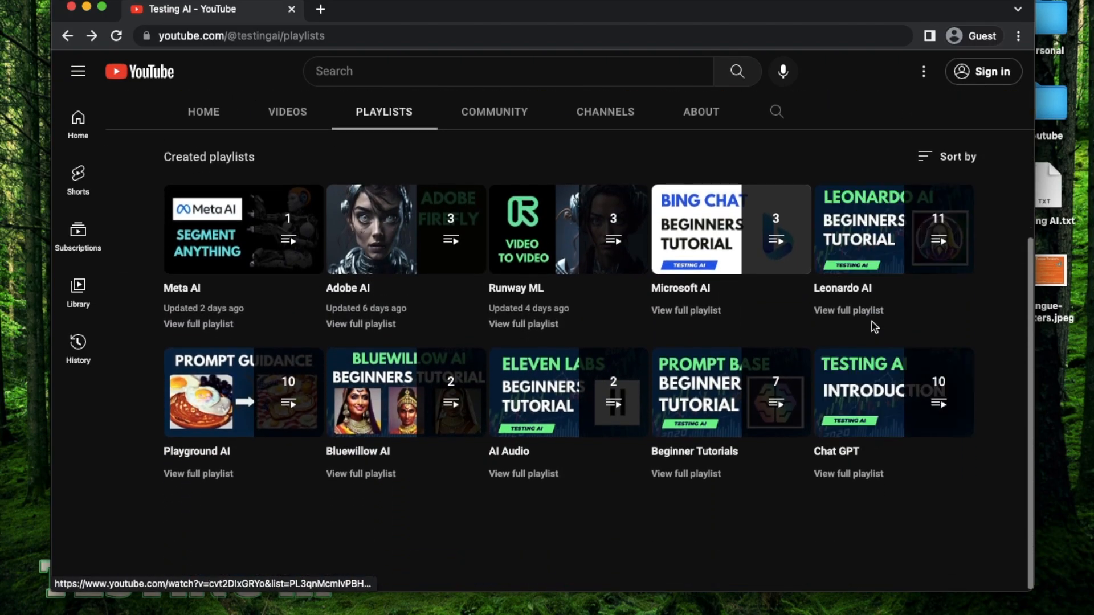
click(865, 316)
scroll(664, 442, down, 1)
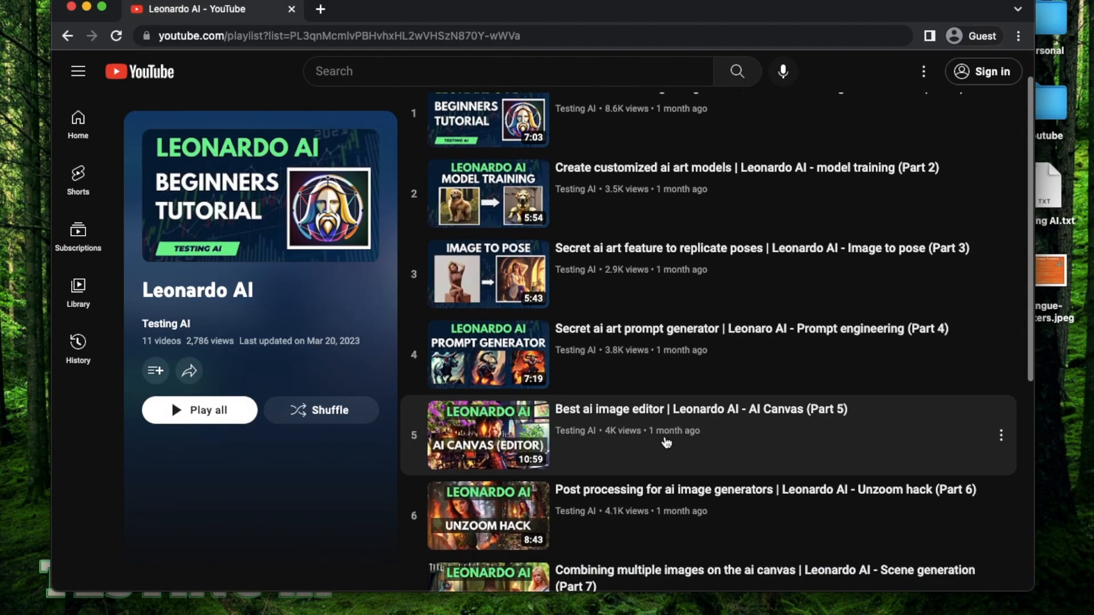
scroll(727, 381, down, 1)
scroll(655, 405, up, 3)
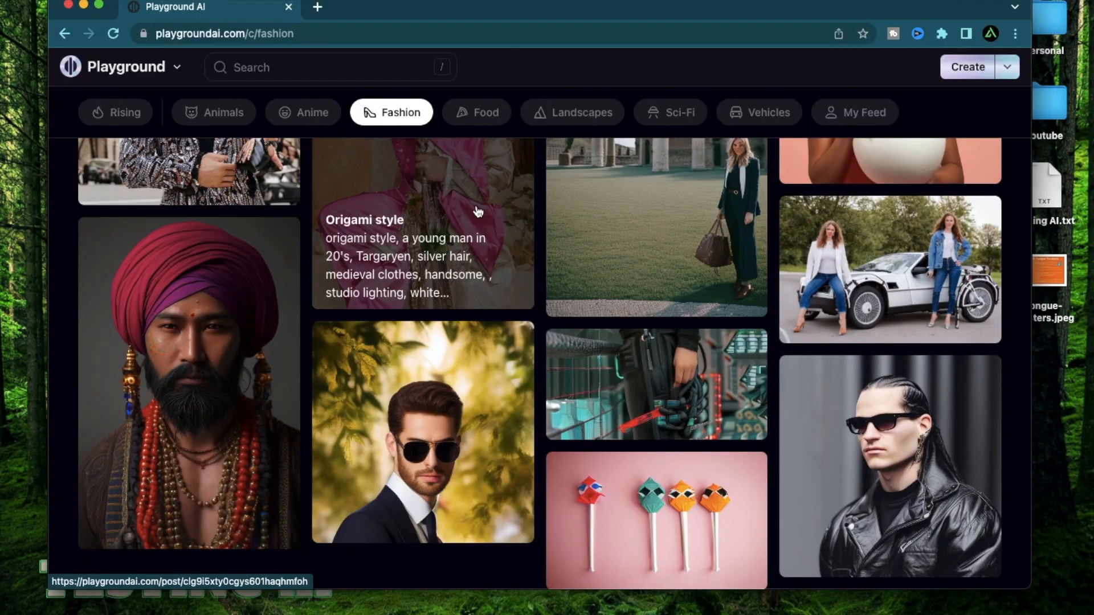
scroll(189, 143, down, 1)
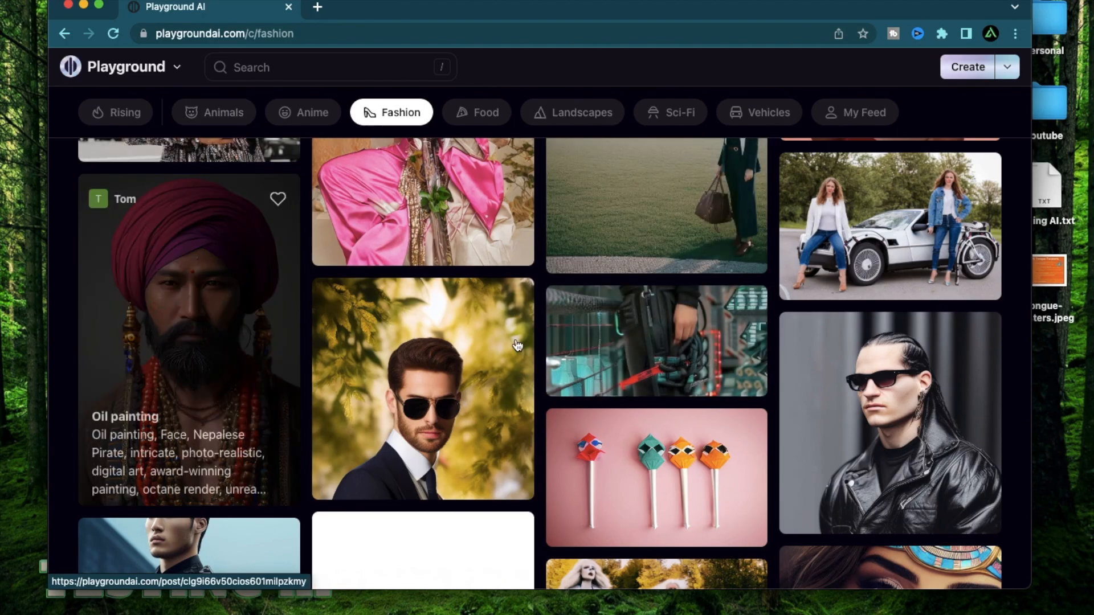
scroll(511, 425, up, 4)
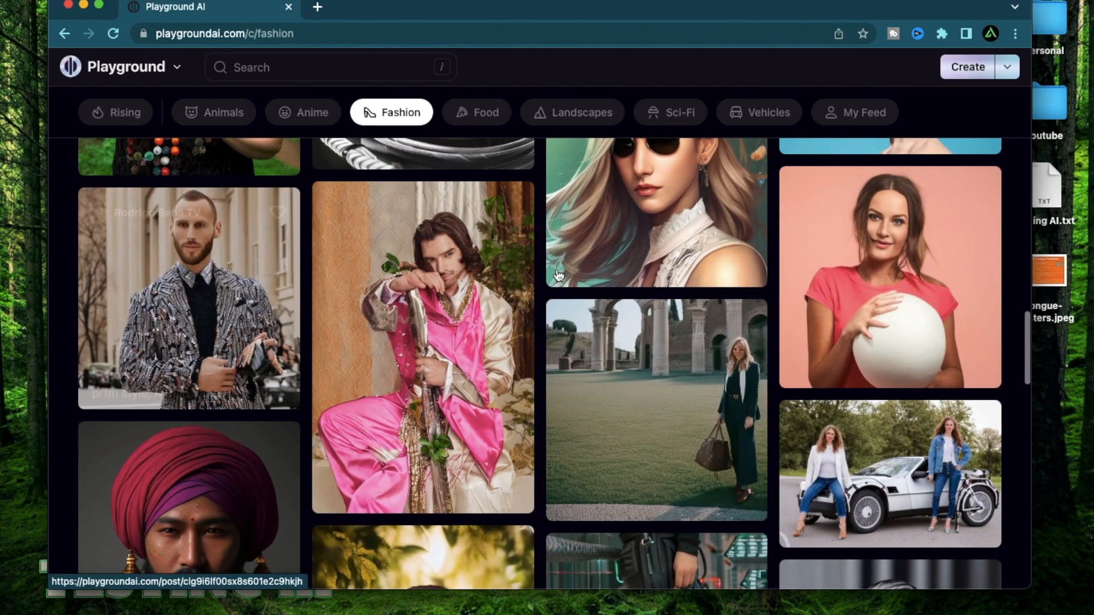
scroll(447, 444, down, 8)
scroll(584, 340, up, 4)
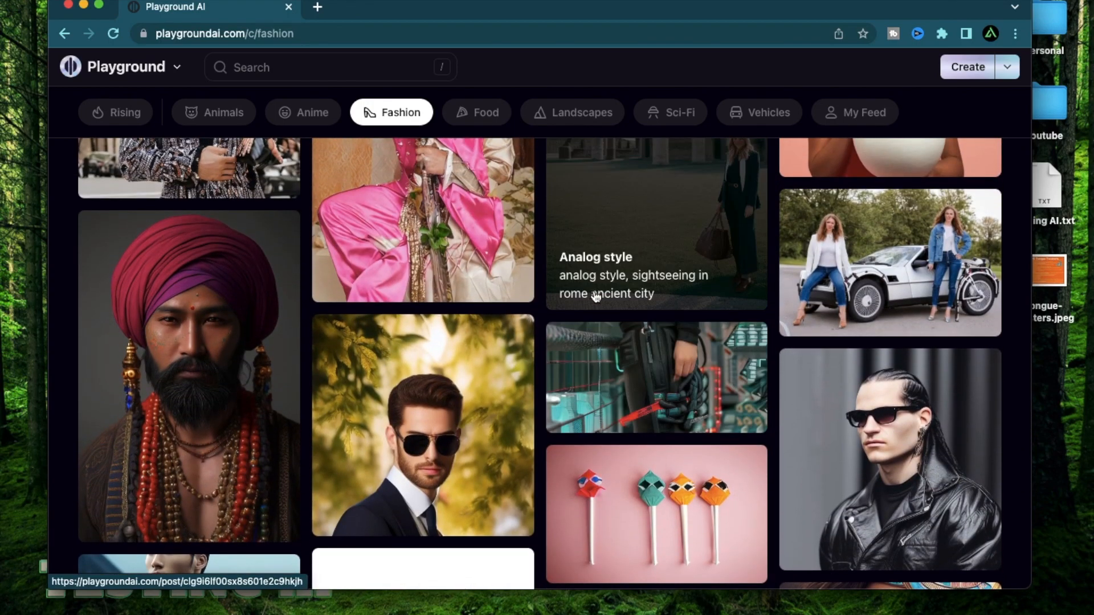
scroll(634, 284, up, 2)
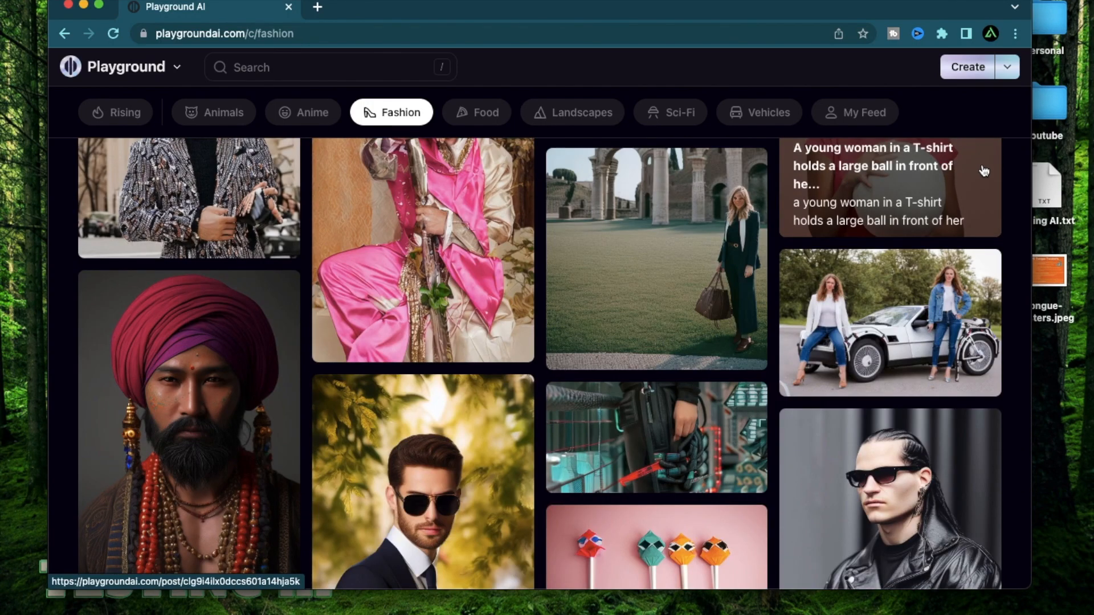
Go to your canvas files and create a new canvas file.
click(174, 70)
scroll(70, 124, up, 5)
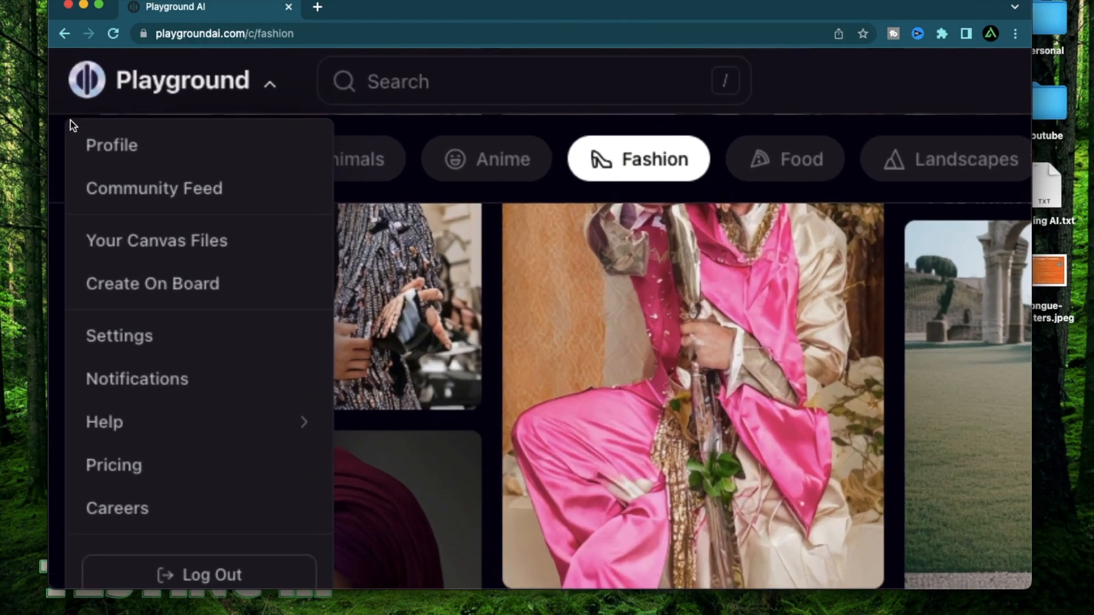
scroll(111, 124, down, 1)
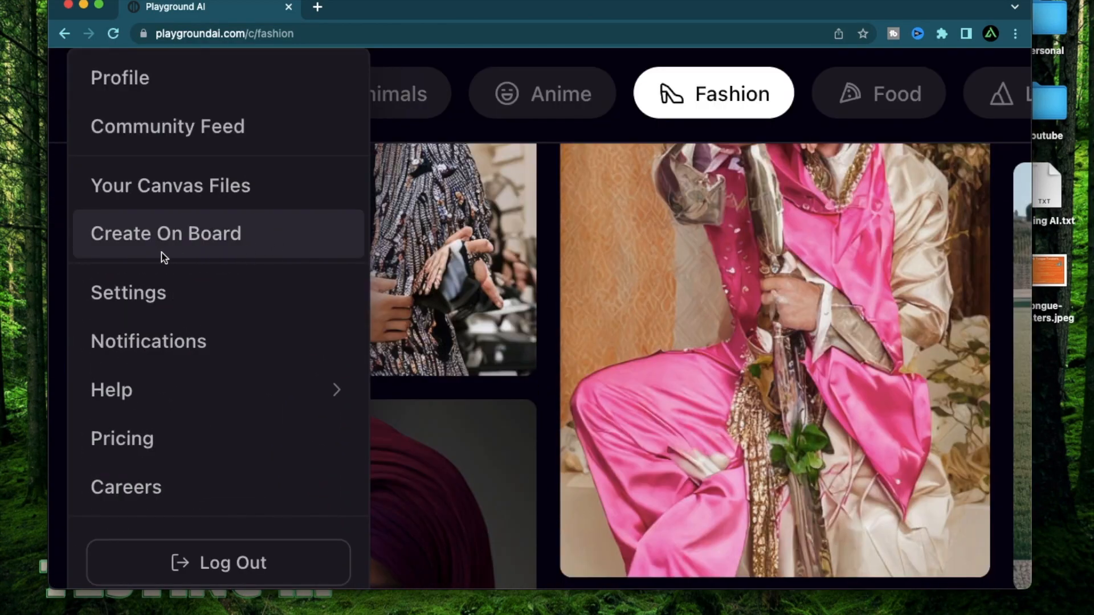
click(168, 191)
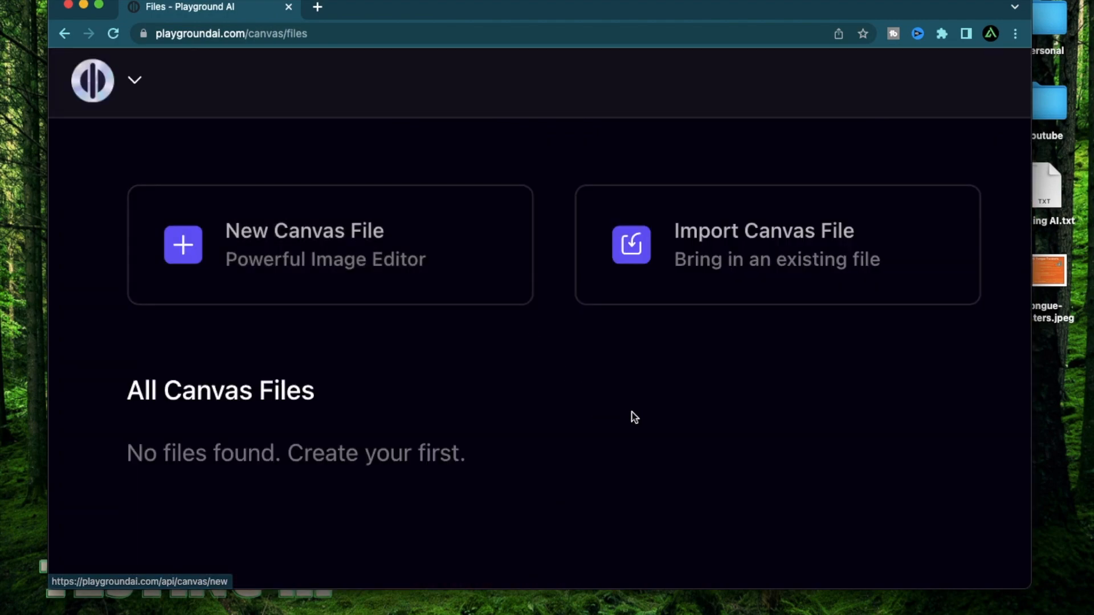
click(286, 255)
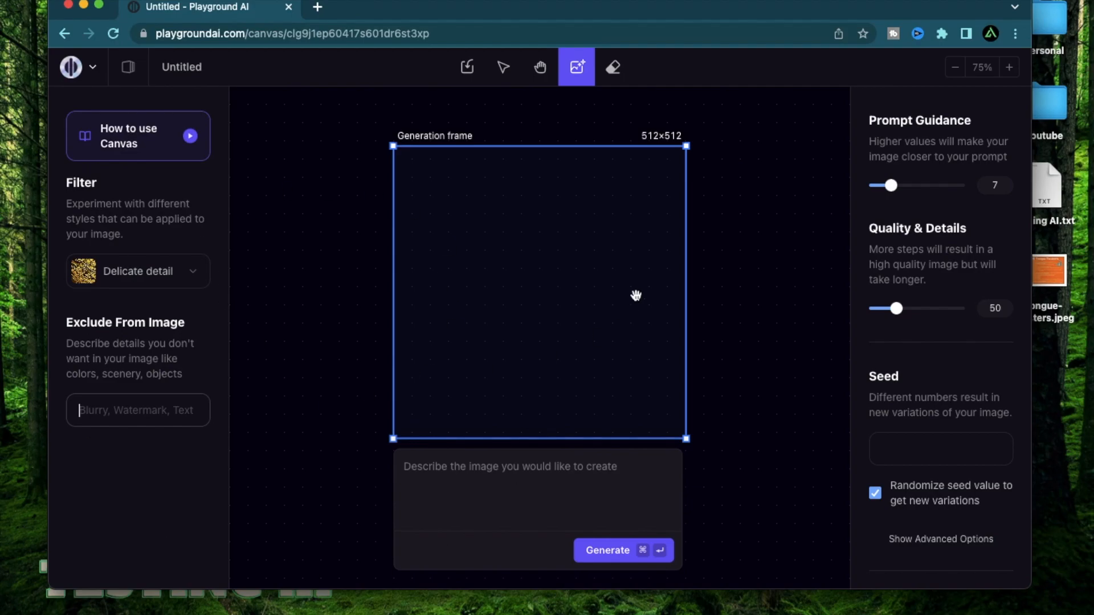
Rename the untitled canvas file to Project 1.
click(246, 187)
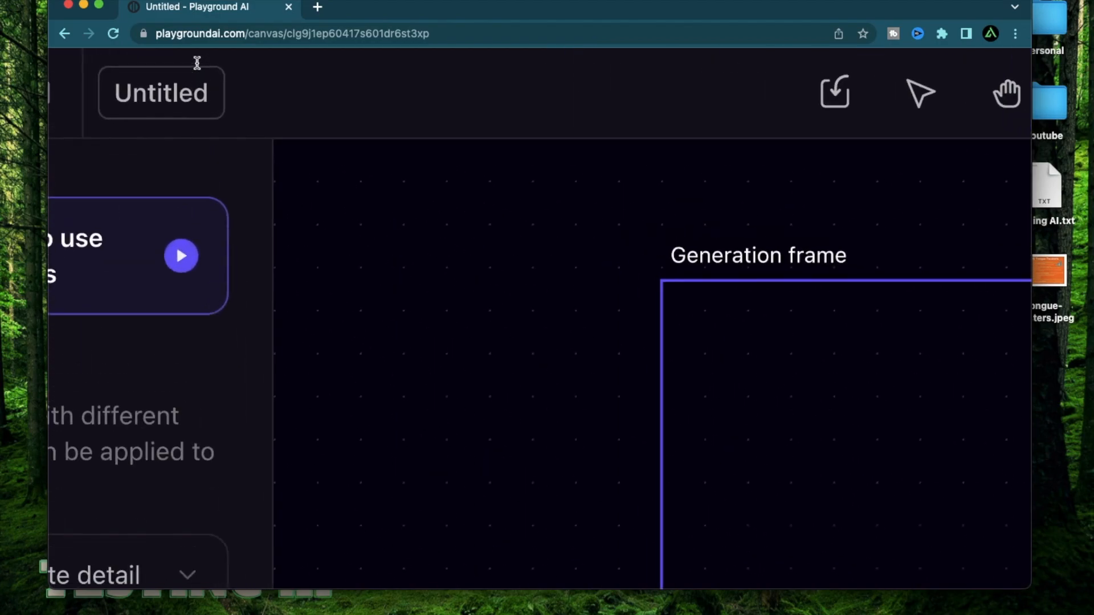
double_click(178, 91)
text(Project 1)
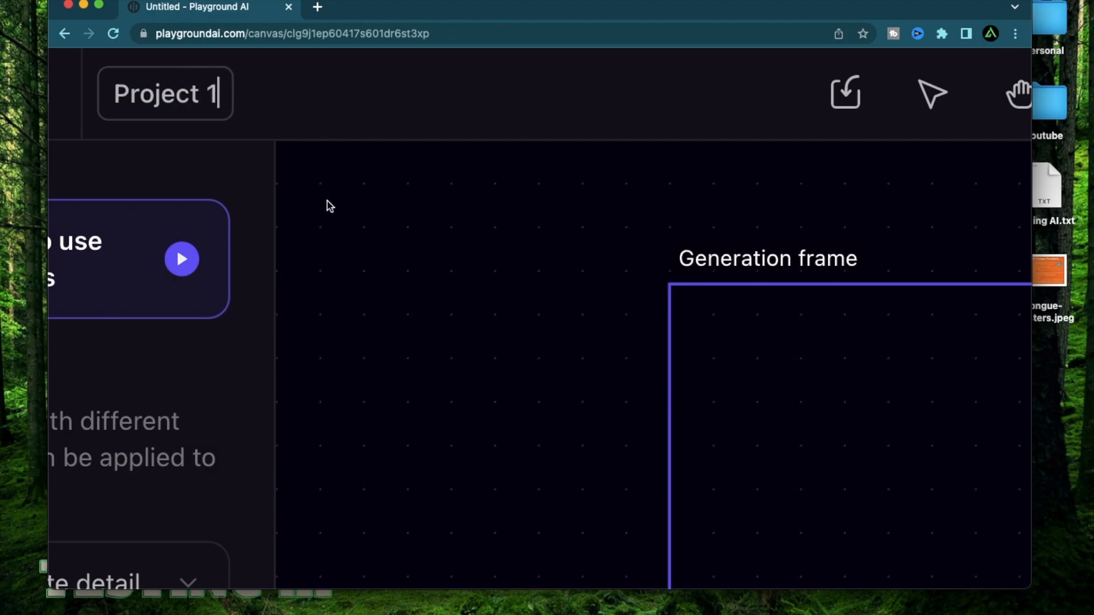
scroll(327, 200, down, 5)
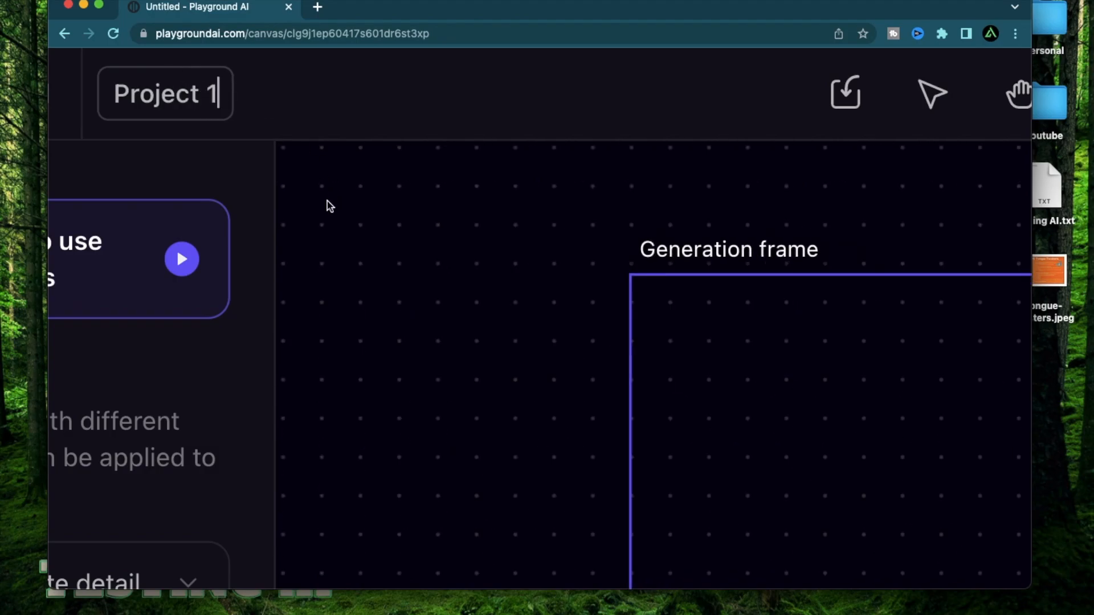
click(255, 211)
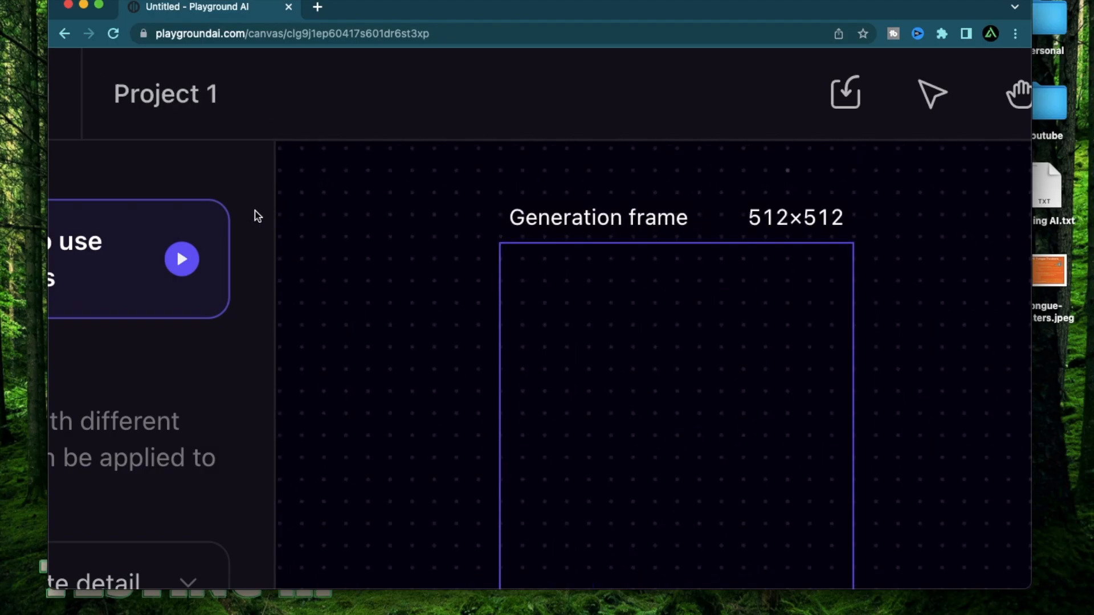
double_click(236, 100)
key(Return)
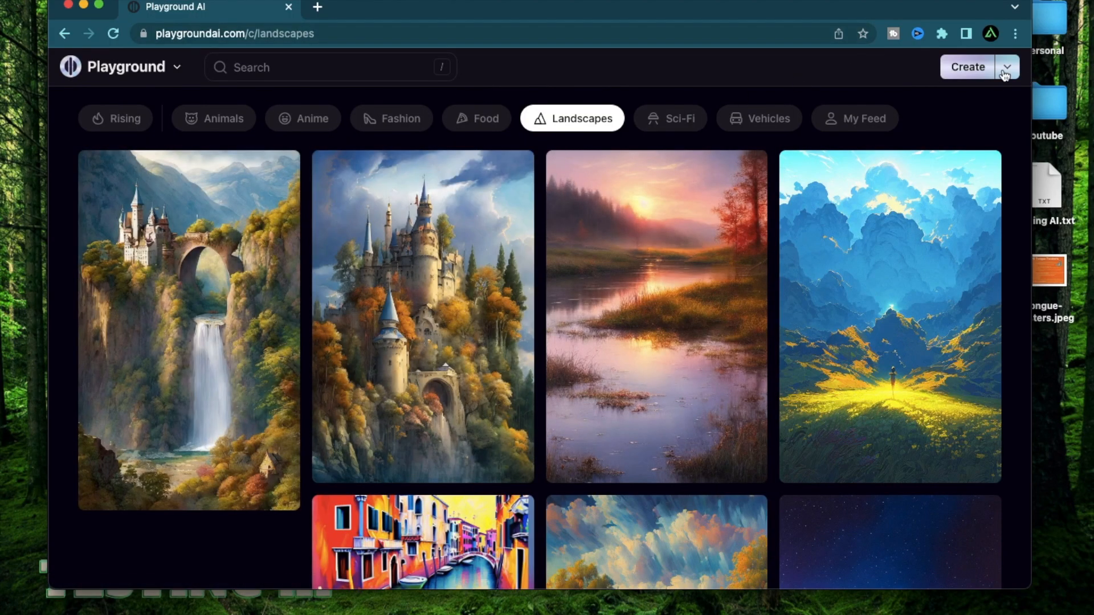
Create another new canvas file from the community feed's create options.
scroll(1005, 75, up, 5)
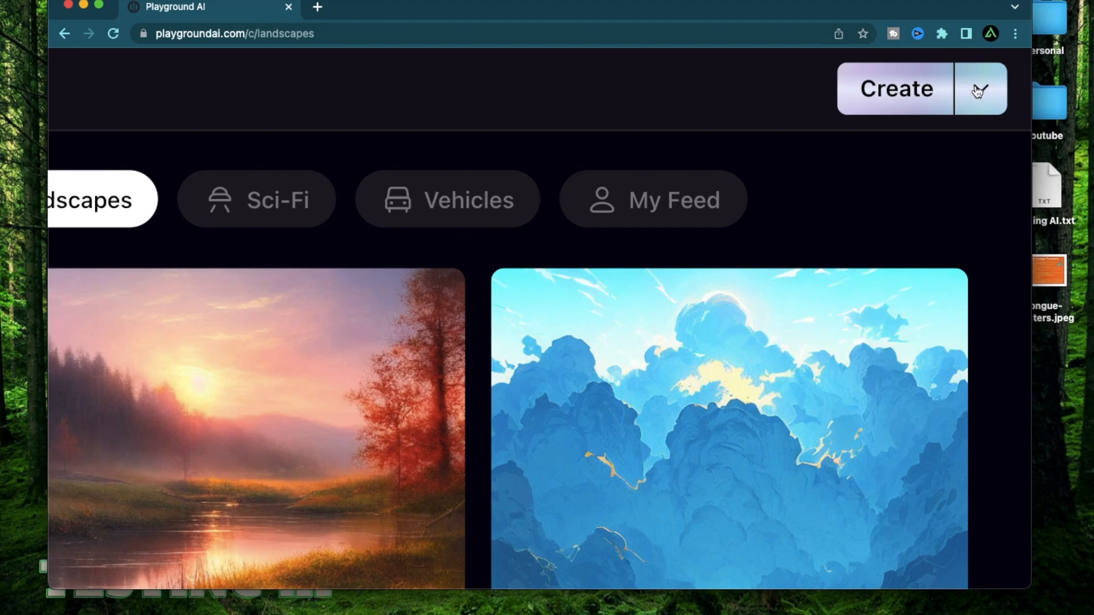
click(982, 94)
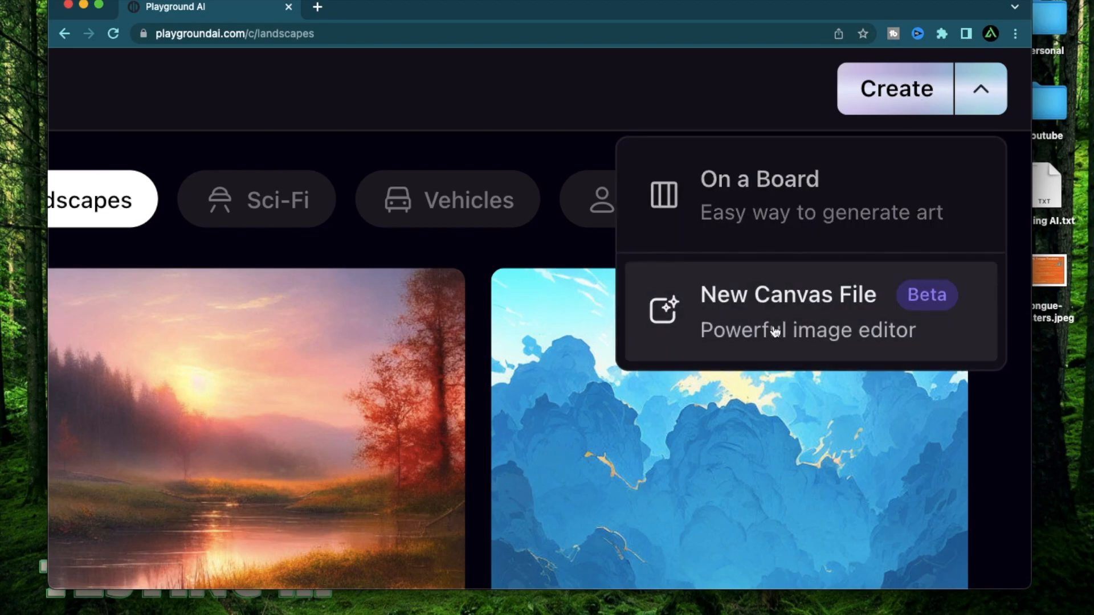
click(764, 344)
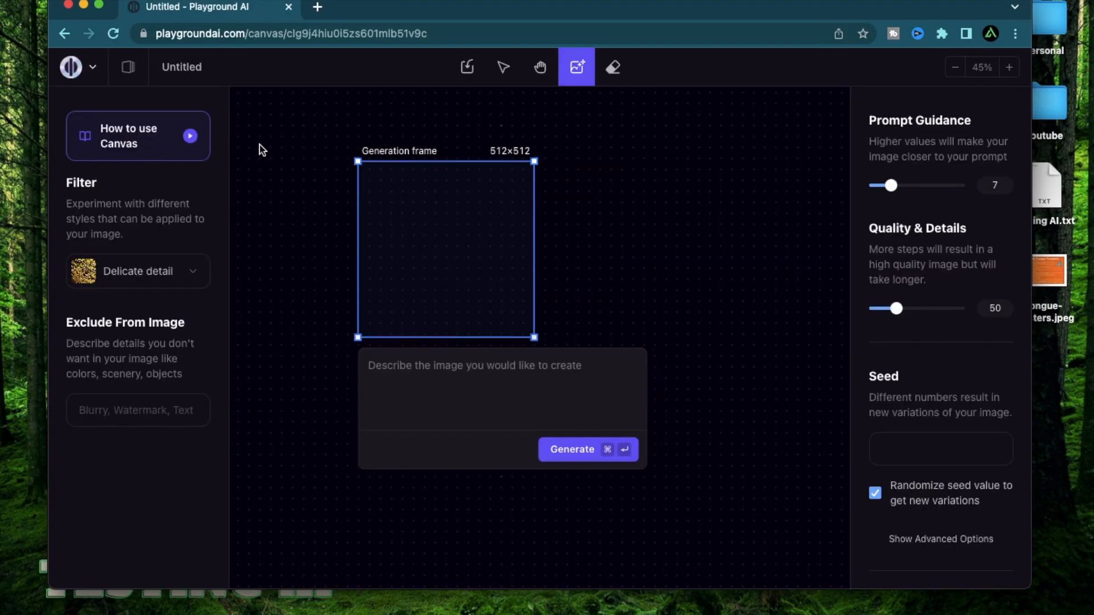
Rename the second canvas file to Project 2.
scroll(259, 138, up, 5)
click(183, 66)
scroll(249, 95, down, 5)
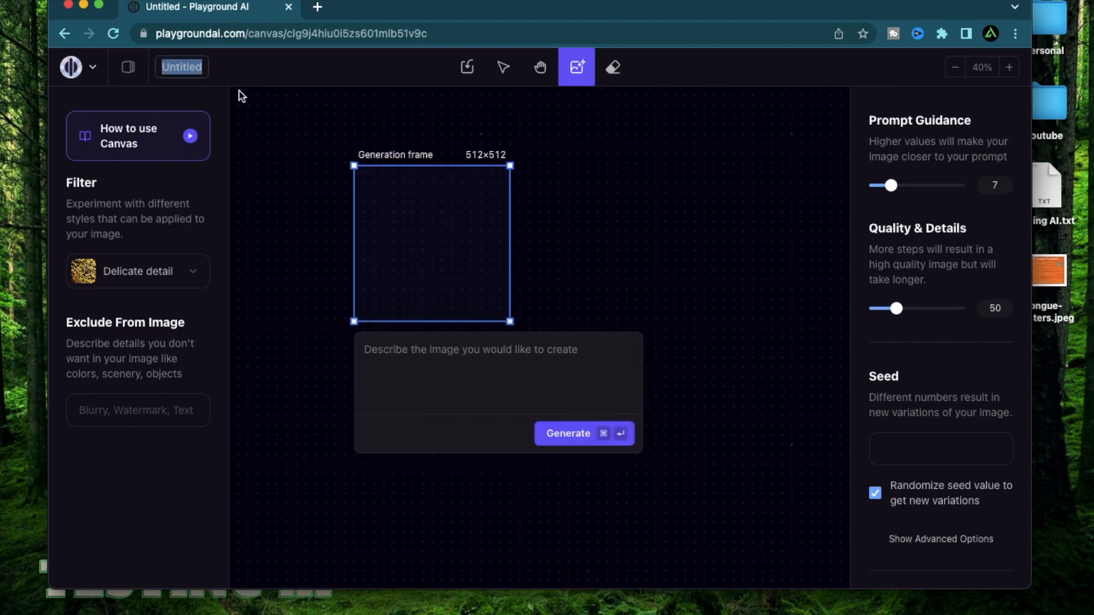
click(192, 66)
double_click(192, 66)
text(Project 2)
key(Return)
Return to the list of all canvas files and permanently delete Project 2.
scroll(147, 63, up, 5)
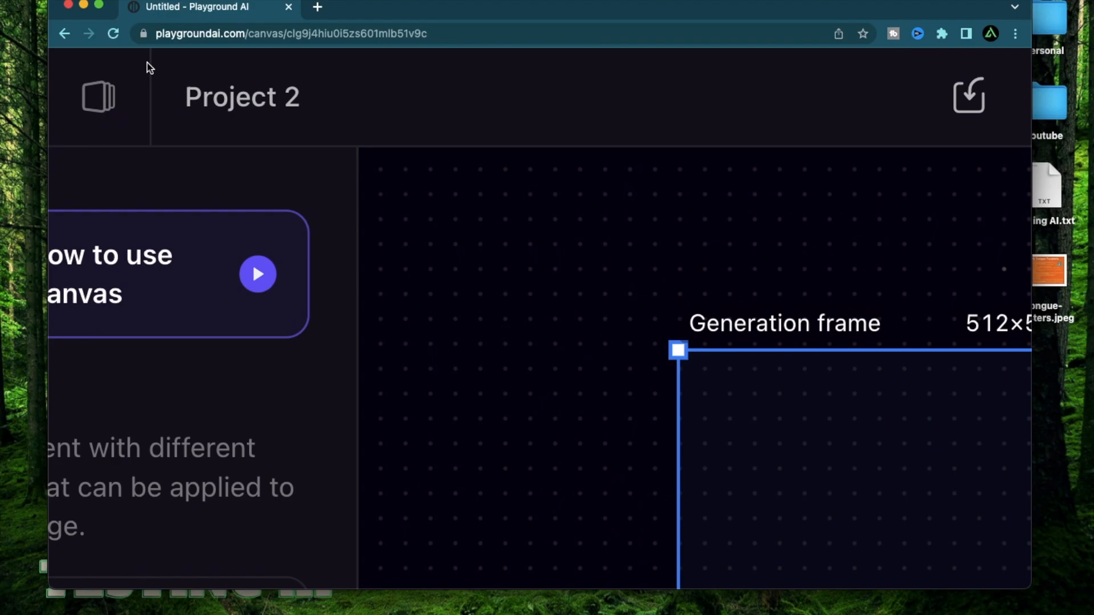
scroll(101, 120, left, 2)
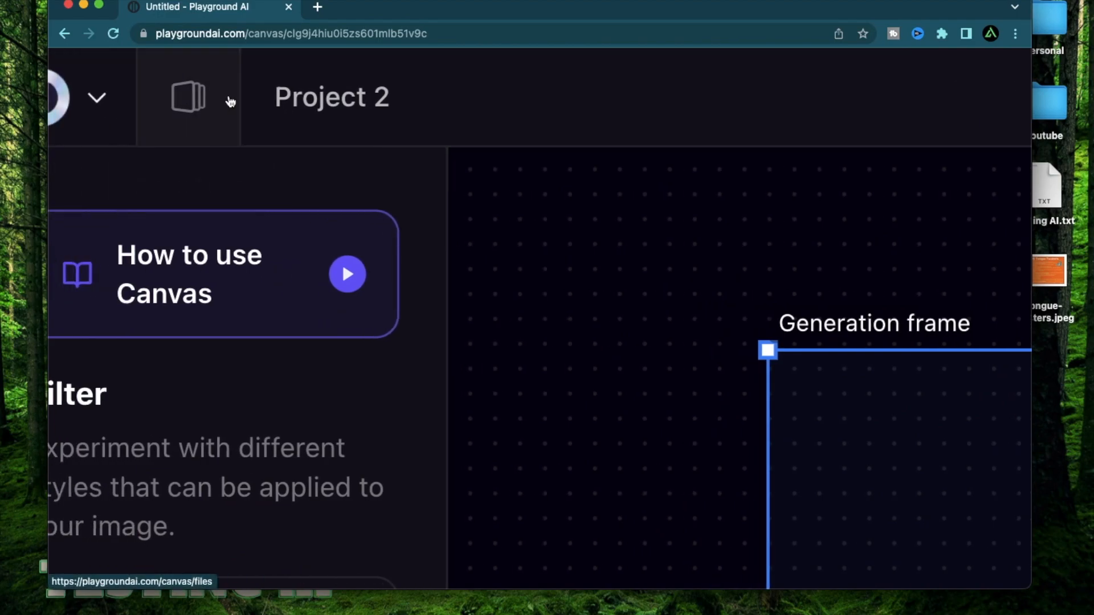
click(191, 106)
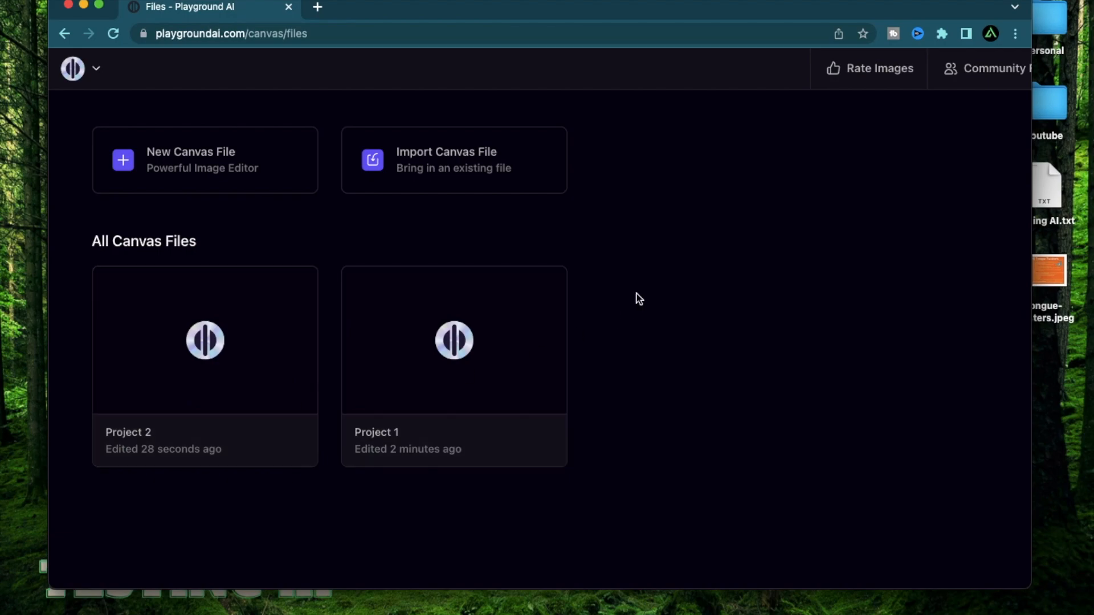
scroll(713, 378, down, 1)
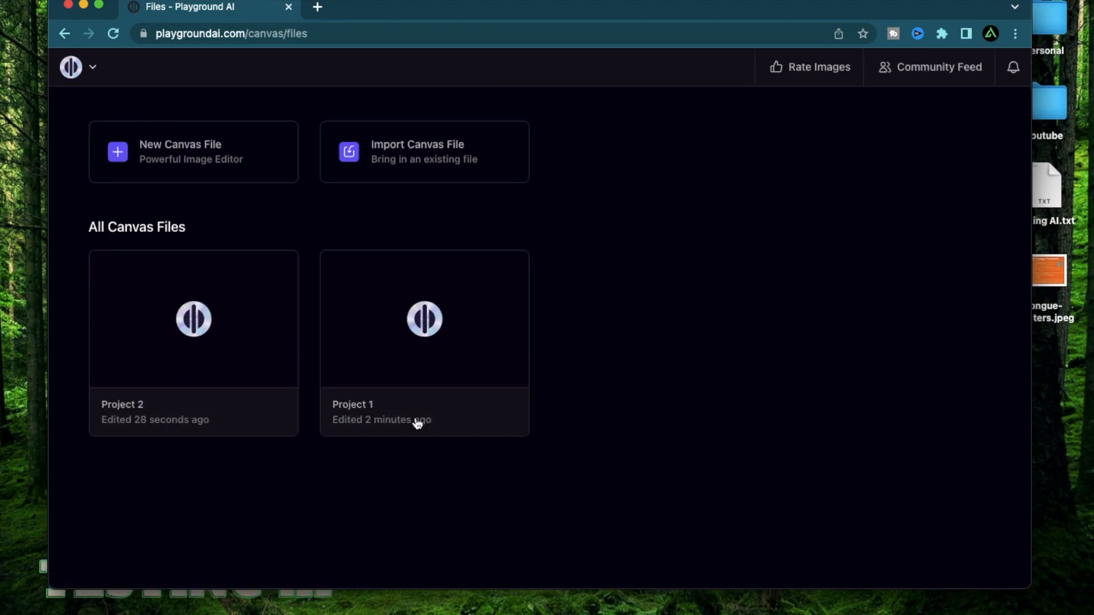
scroll(349, 374, up, 2)
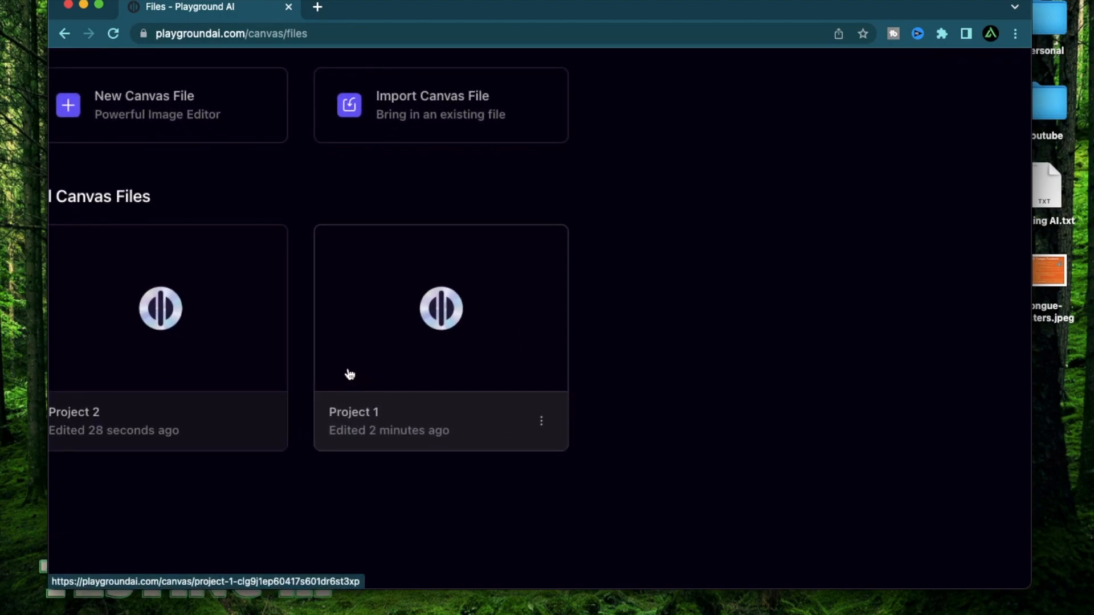
scroll(215, 327, left, 2)
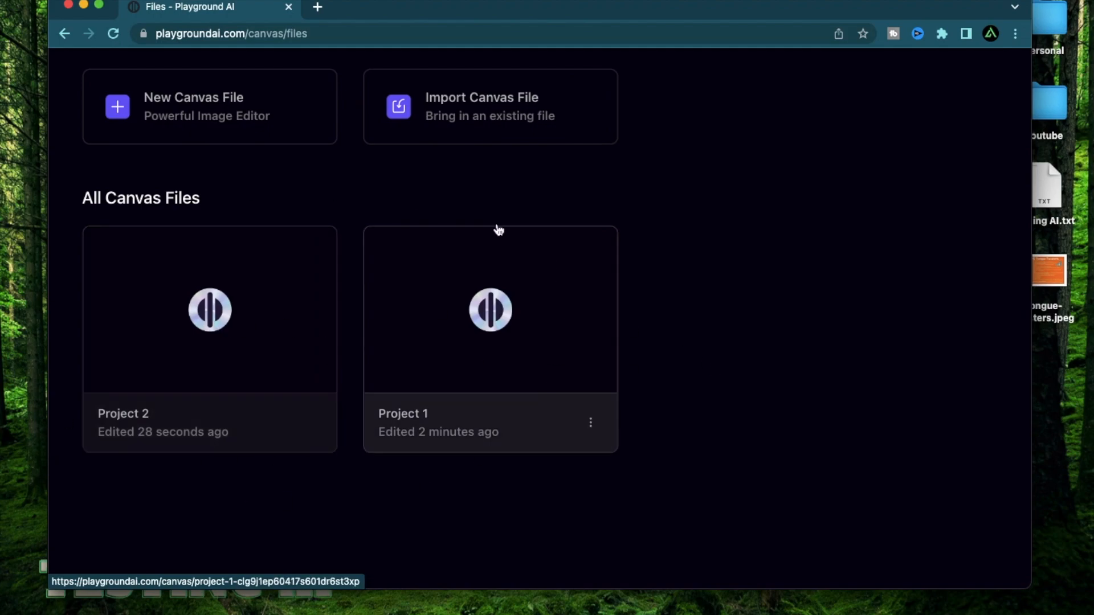
mouse_move(306, 428)
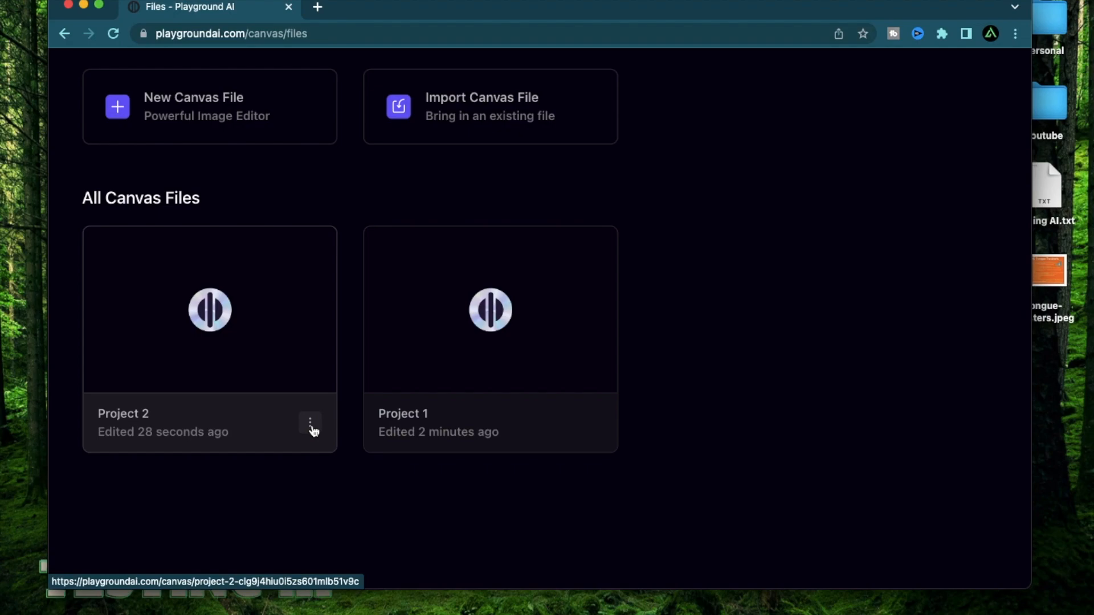
click(311, 427)
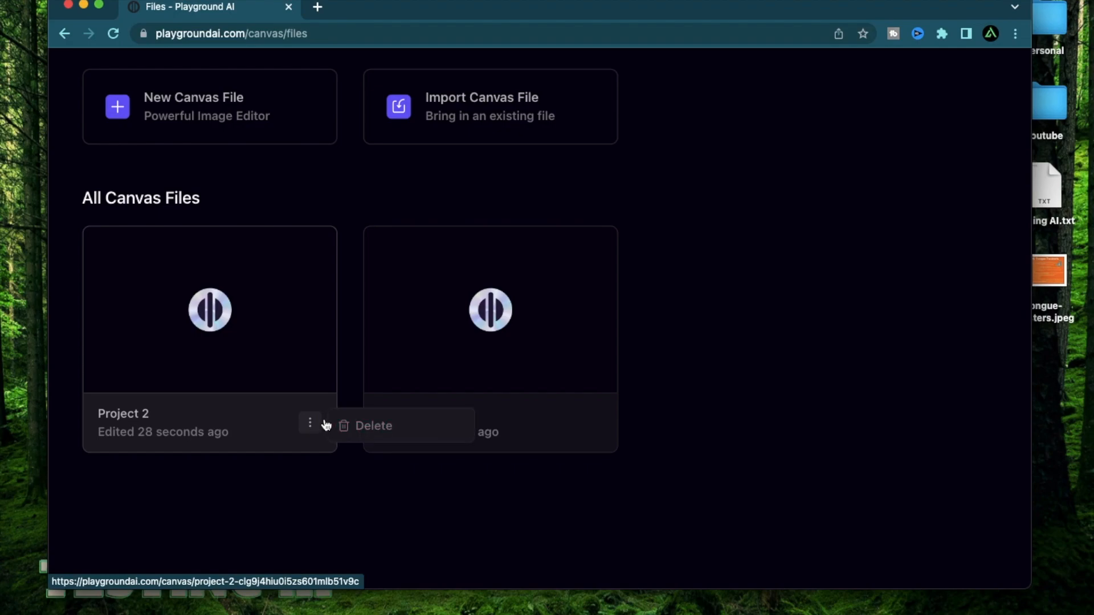
click(368, 428)
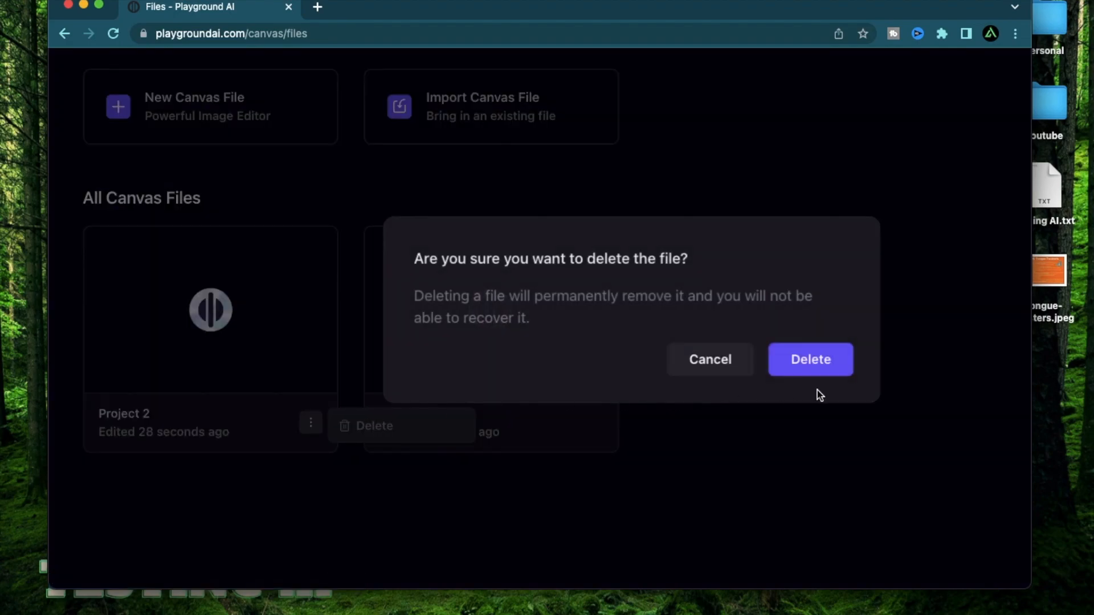
click(819, 360)
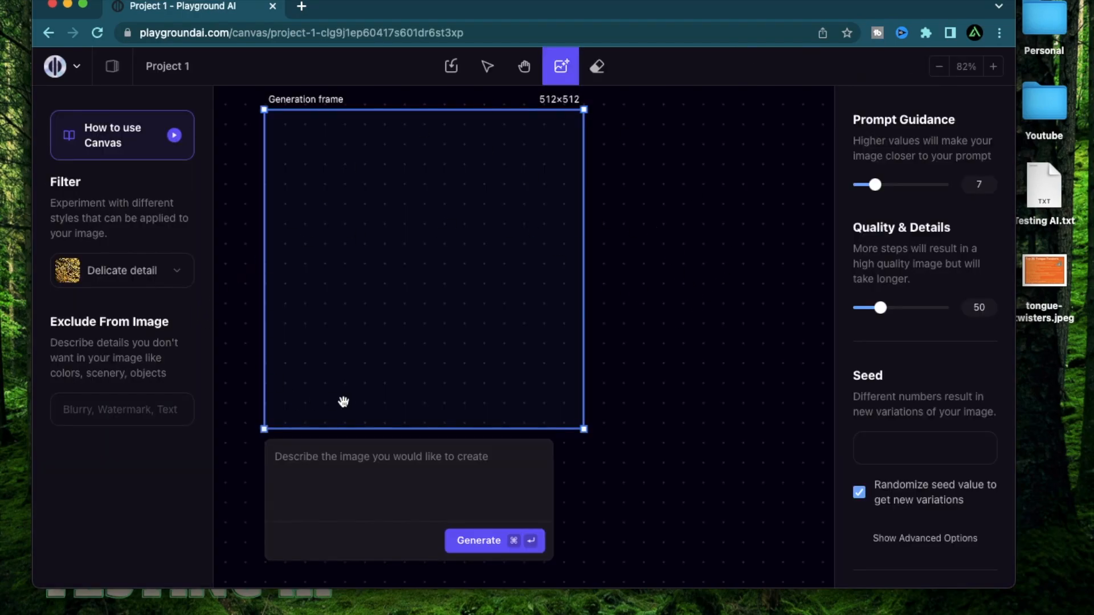
drag(494, 328, 485, 332)
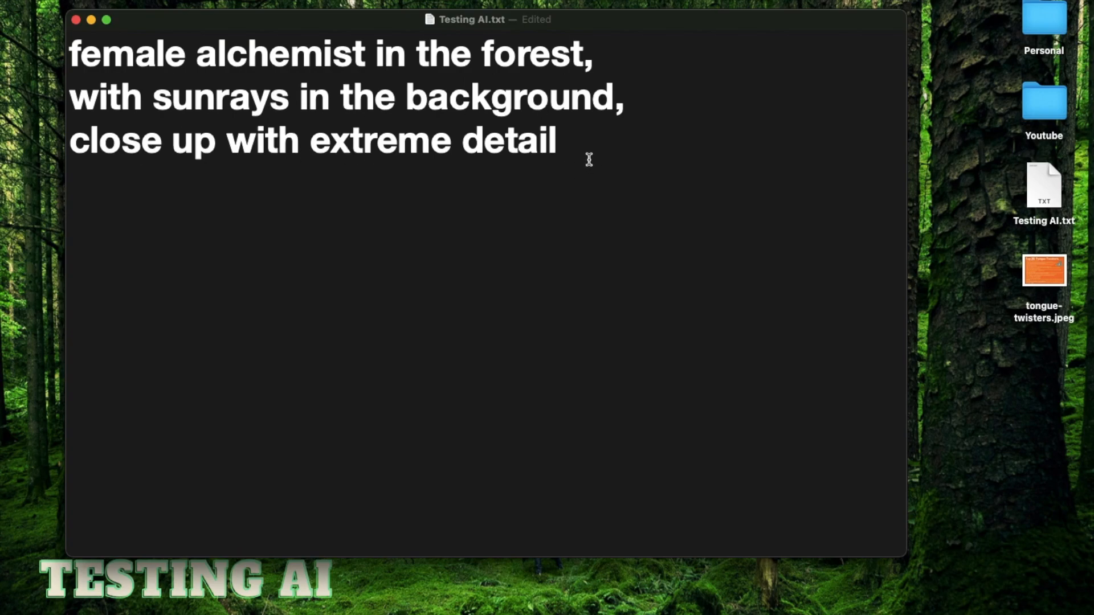
Copy the female alchemist prompt from Testing AI.txt into Project 1's prompt in the browser and generate the image.
drag(569, 151, 74, 61)
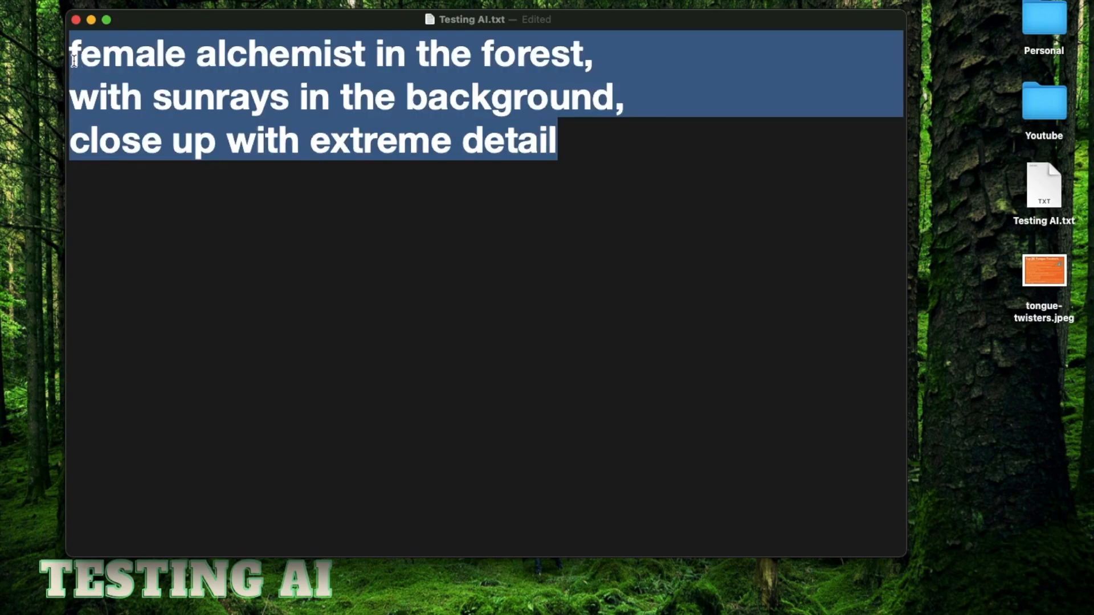
key(super+c)
key(super+Tab)
click(325, 456)
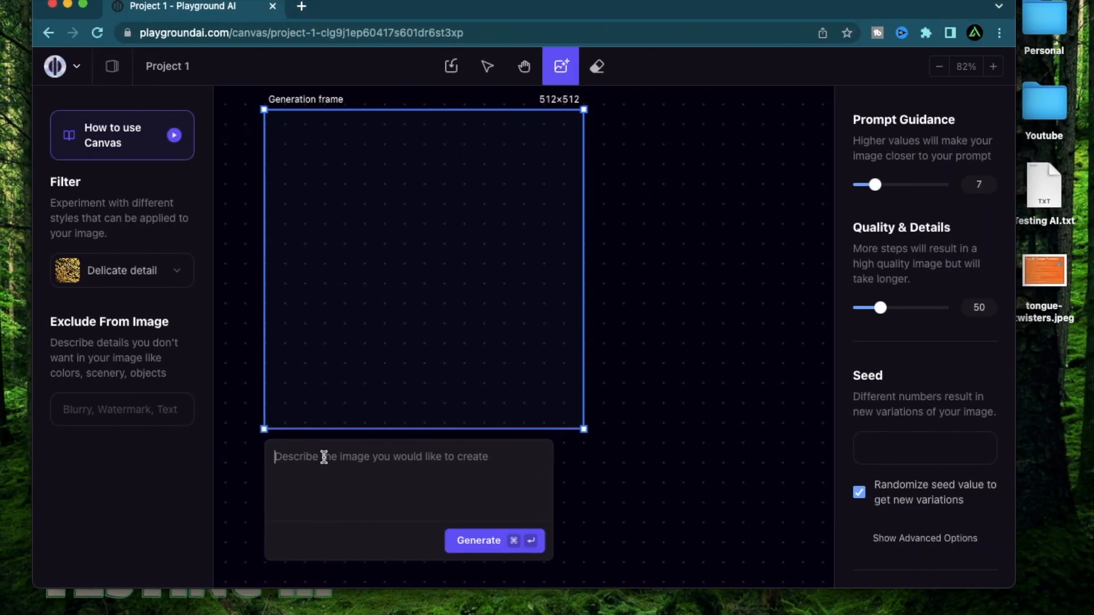
key(super+v)
click(491, 545)
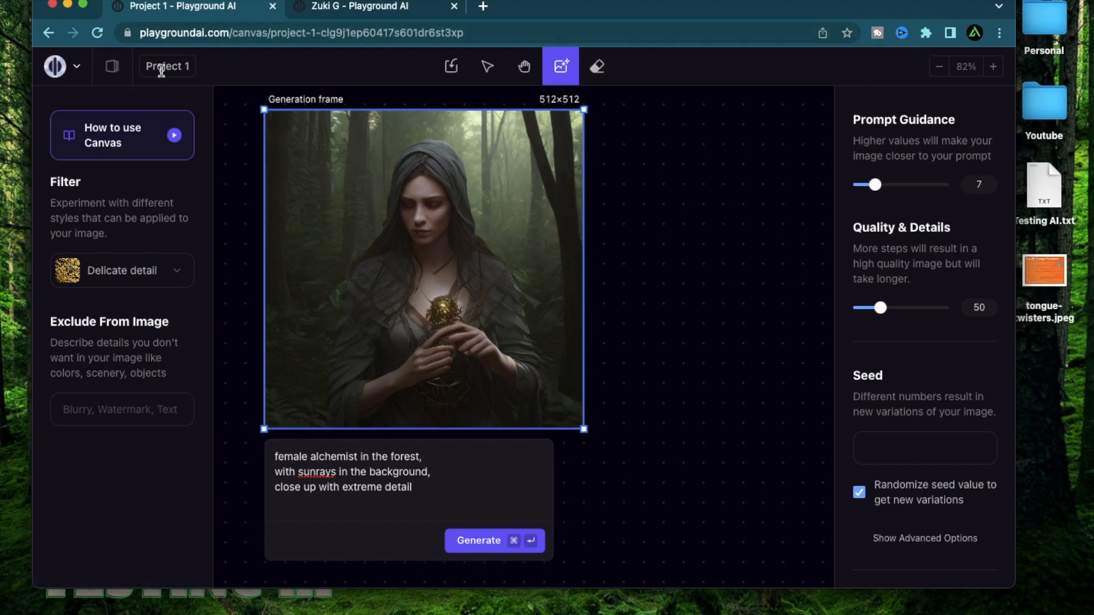
Go to the list of all canvas files and reopen Project 1.
click(113, 69)
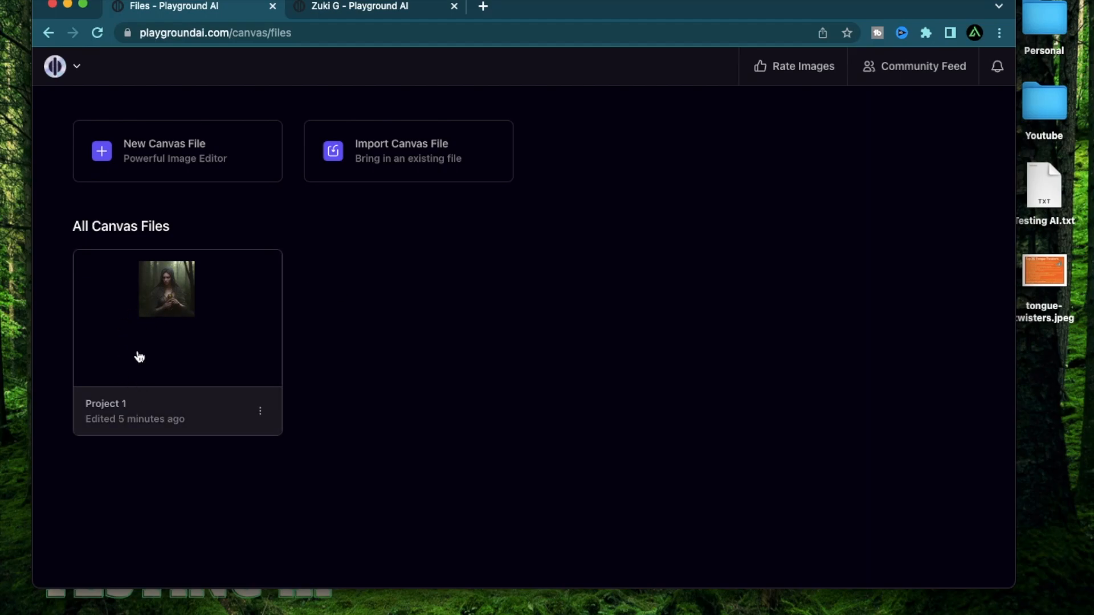
click(172, 330)
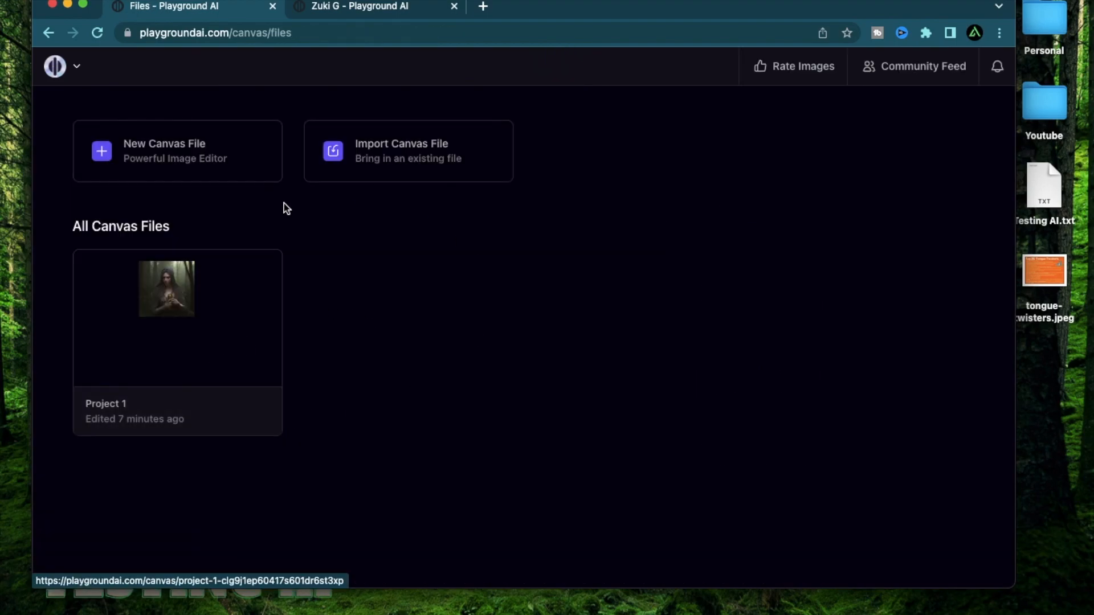
click(49, 33)
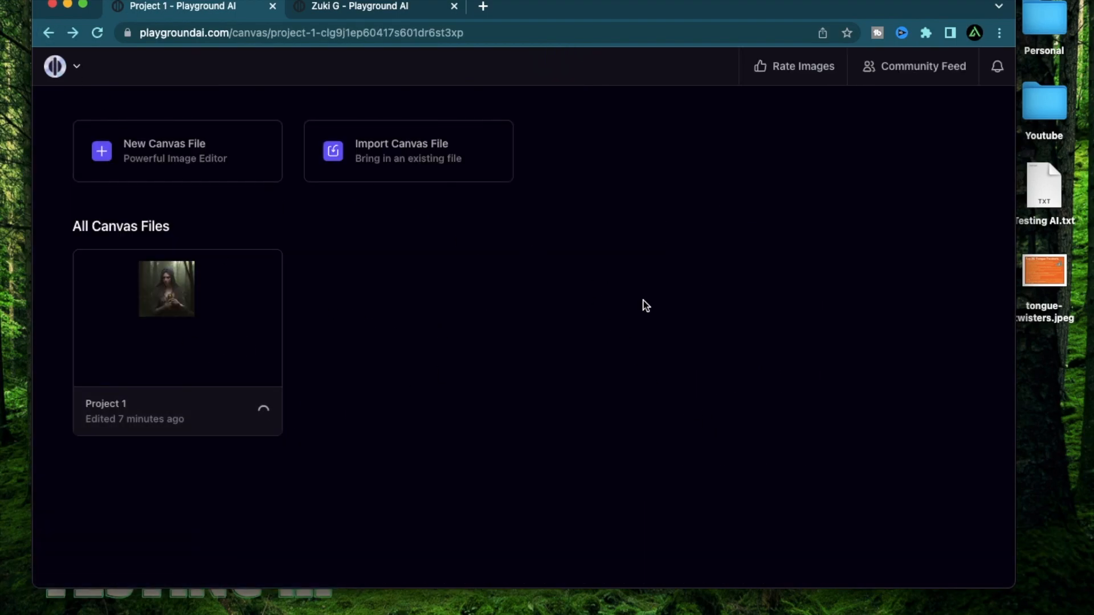
click(174, 287)
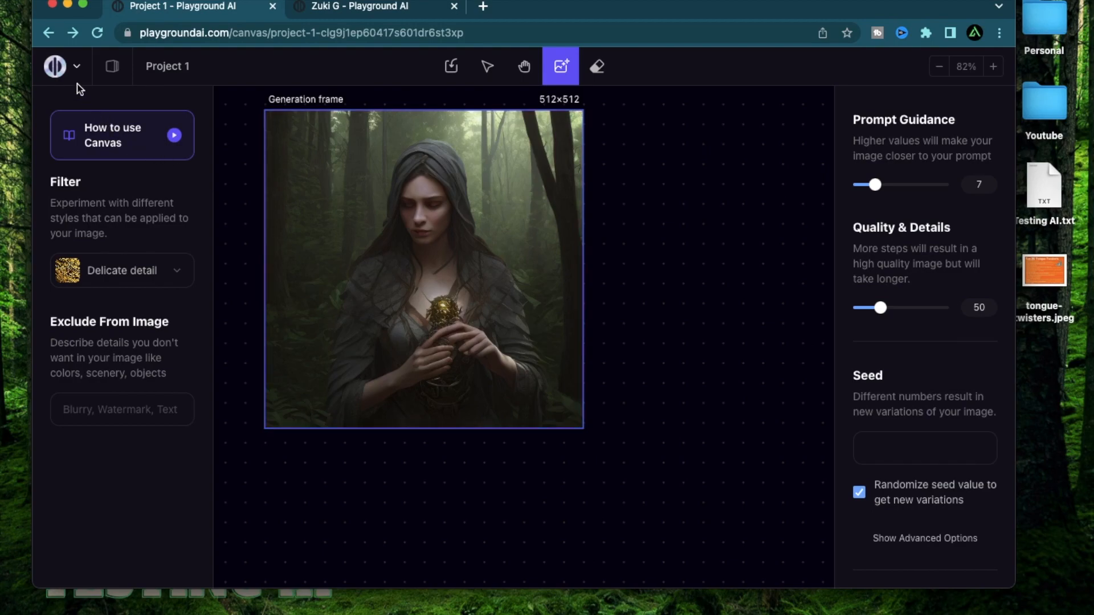
Save a local copy of the Project 1 canvas file.
key(super+equal)
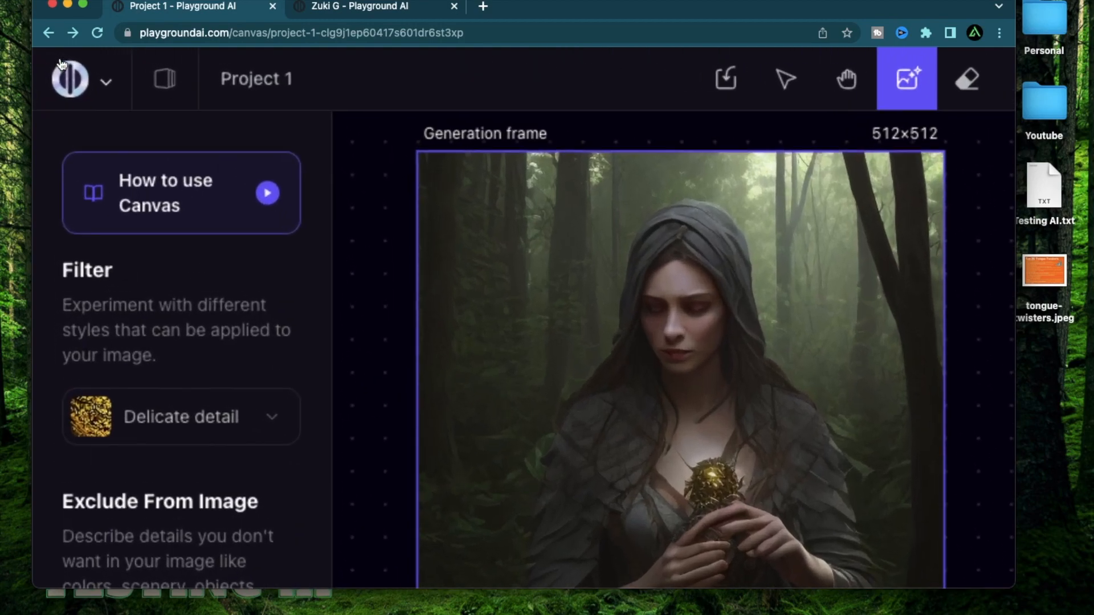
key(super+equal)
click(61, 64)
key(super+equal)
mouse_move(134, 307)
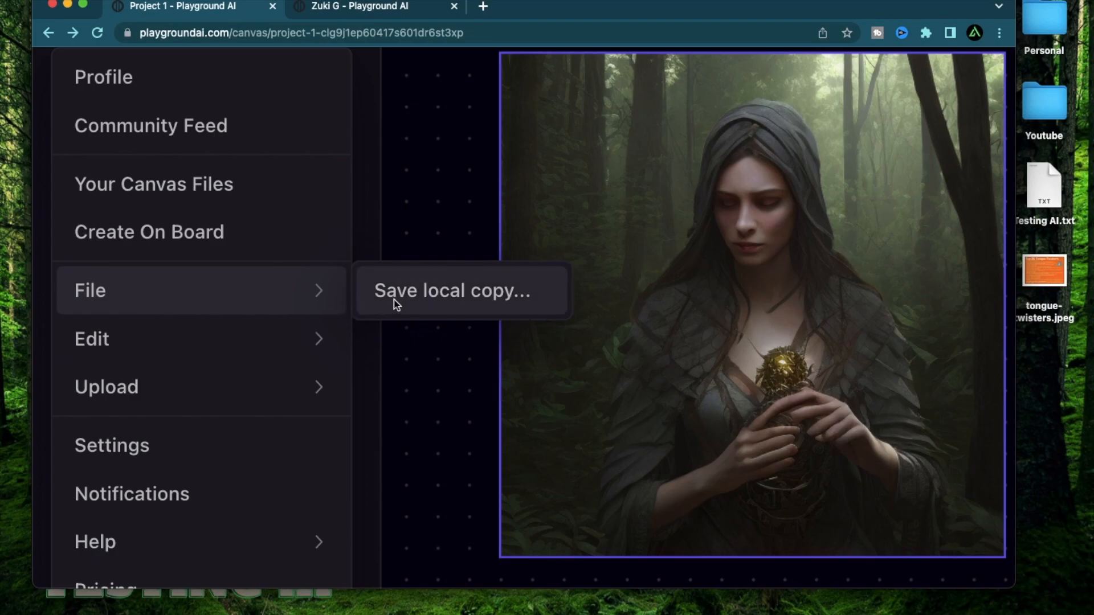
click(433, 291)
key(super+0)
Preview the exported canvas file on the desktop and rename it to Project 1.
click(1053, 455)
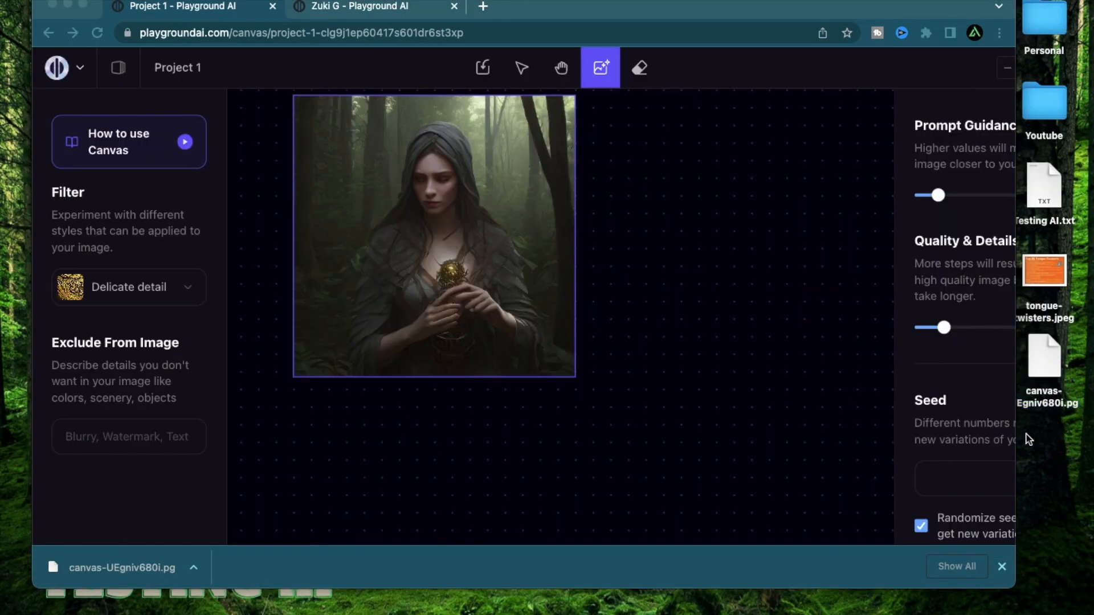
click(1045, 404)
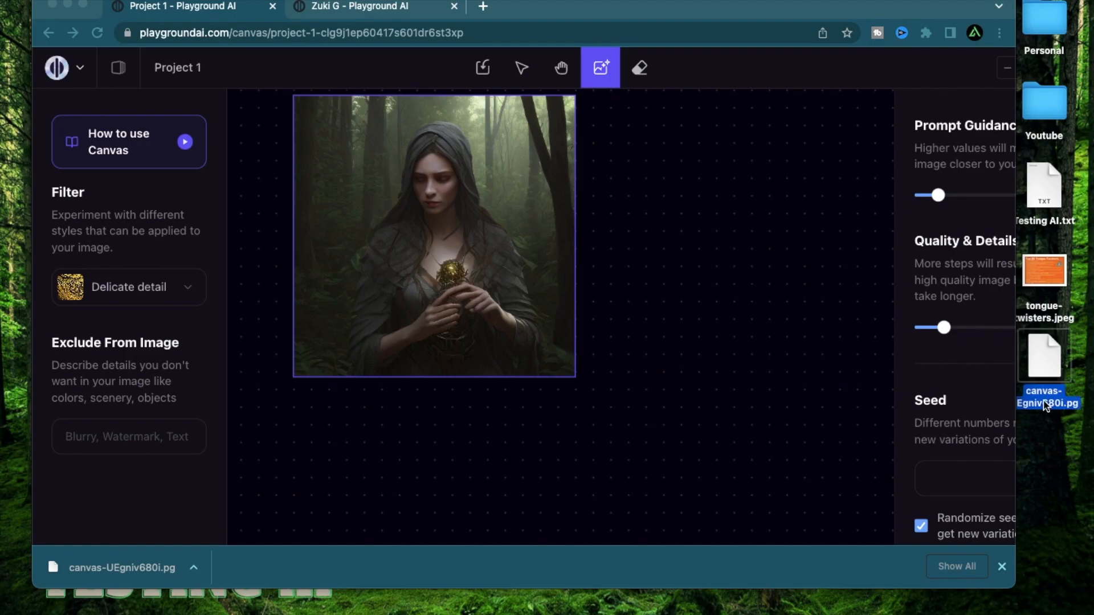
key(space)
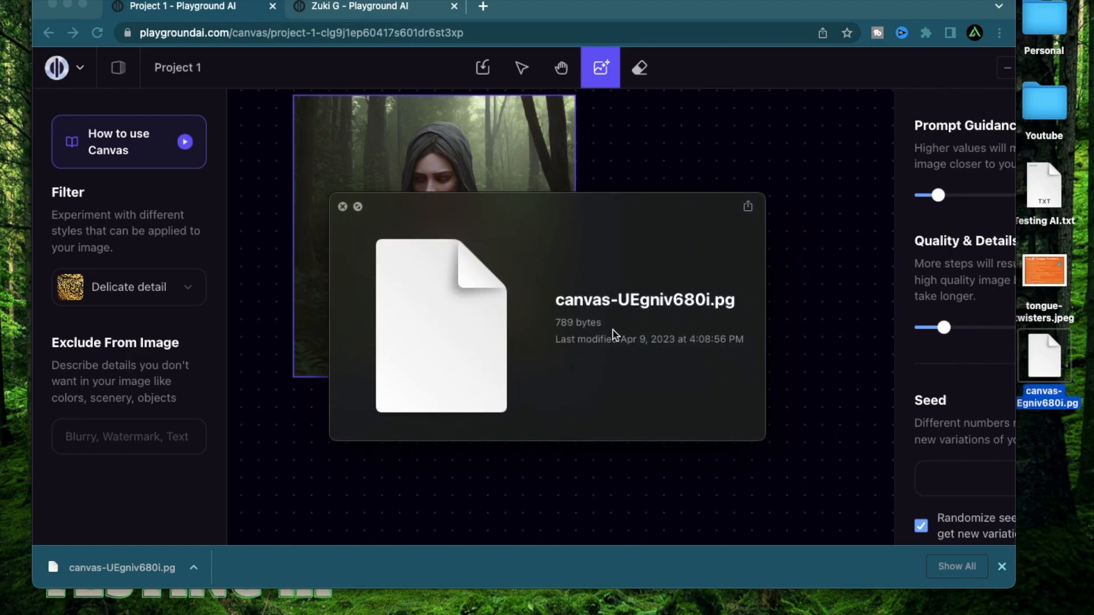
key(space)
key(Return)
text(Project 1)
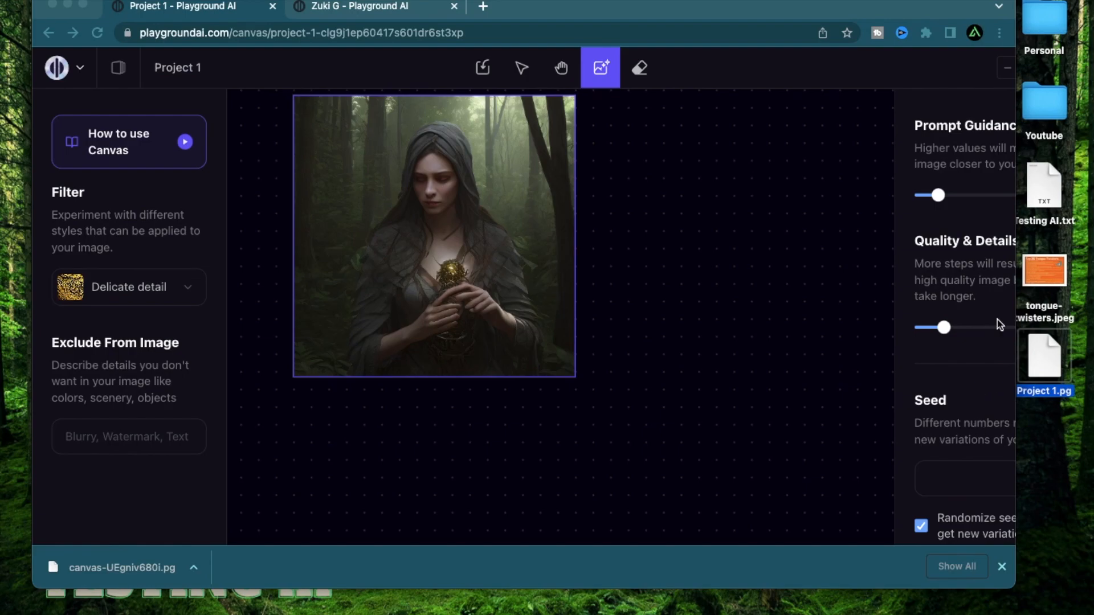
Return to the list of all canvas files and create a new canvas file.
click(662, 309)
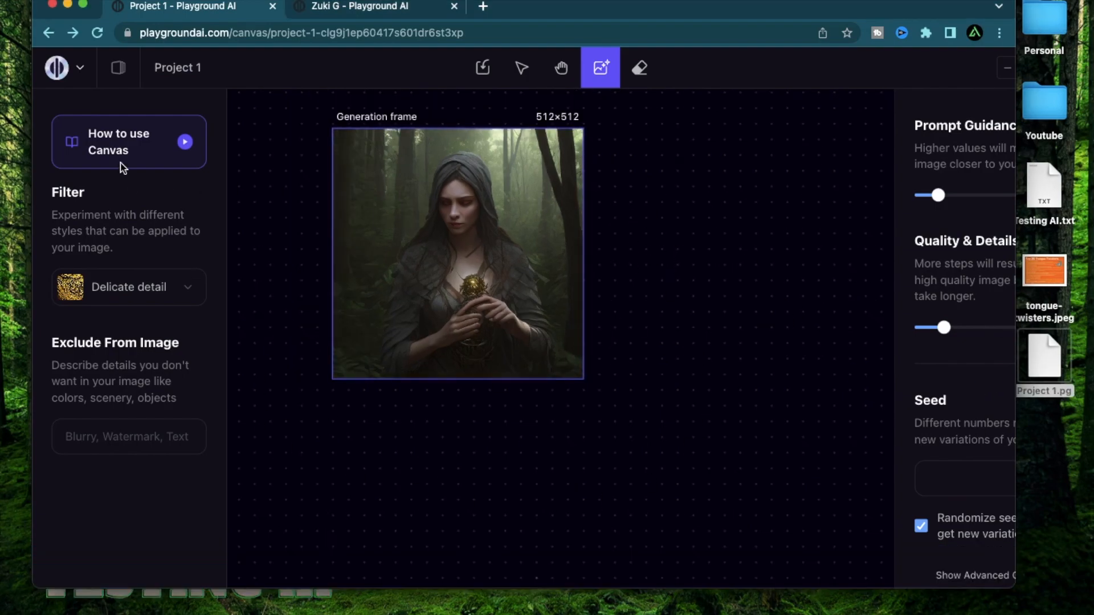
click(119, 71)
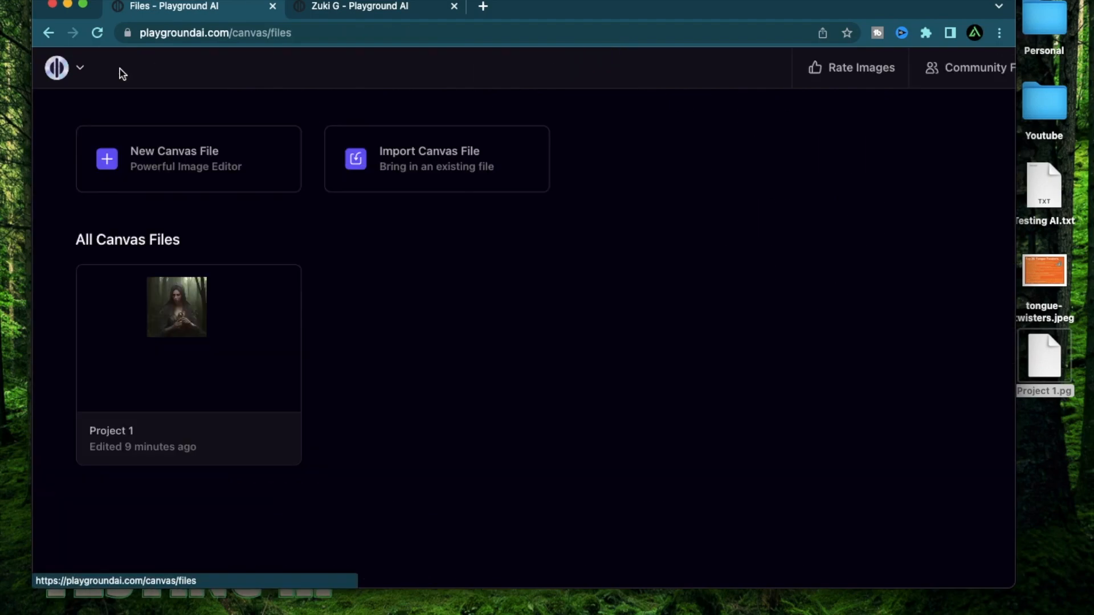
click(129, 161)
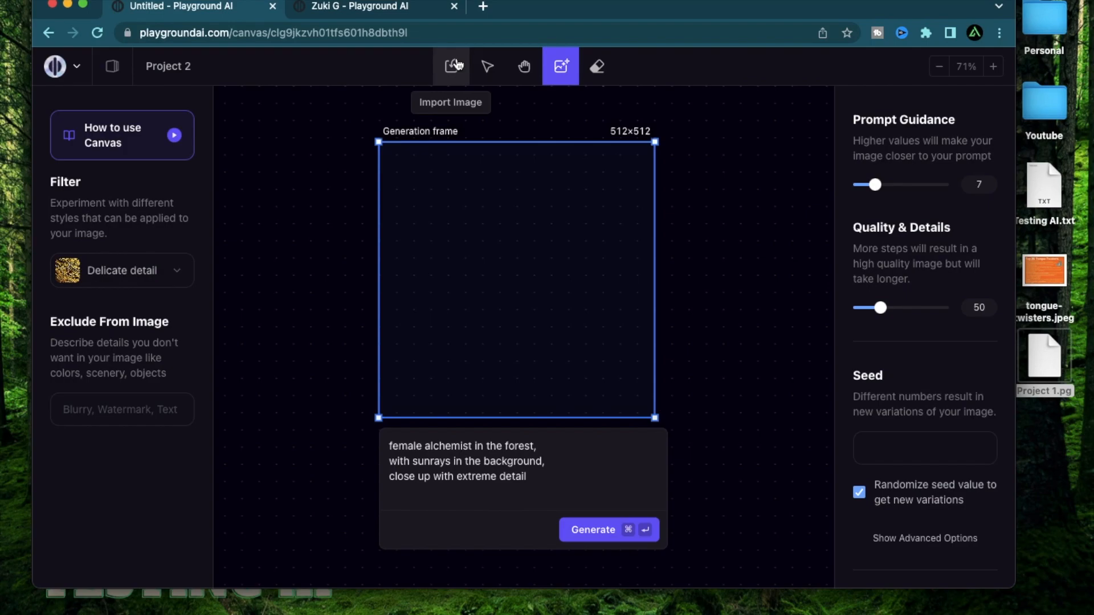
Start importing an image from Playground and get the post URL of the profile's alchemist image holding a glass flask.
click(453, 66)
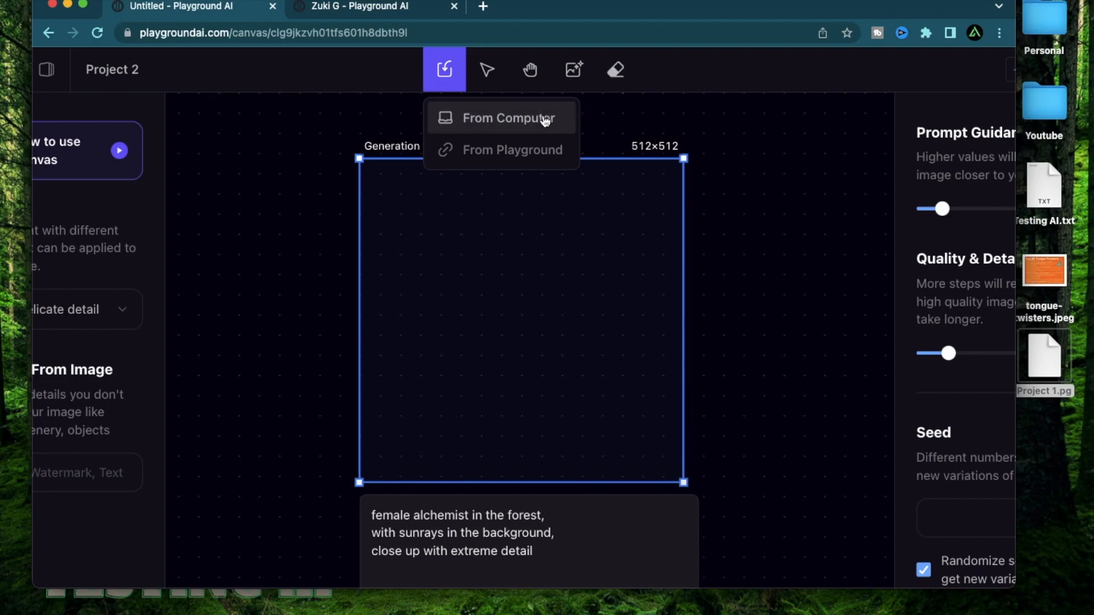
click(507, 154)
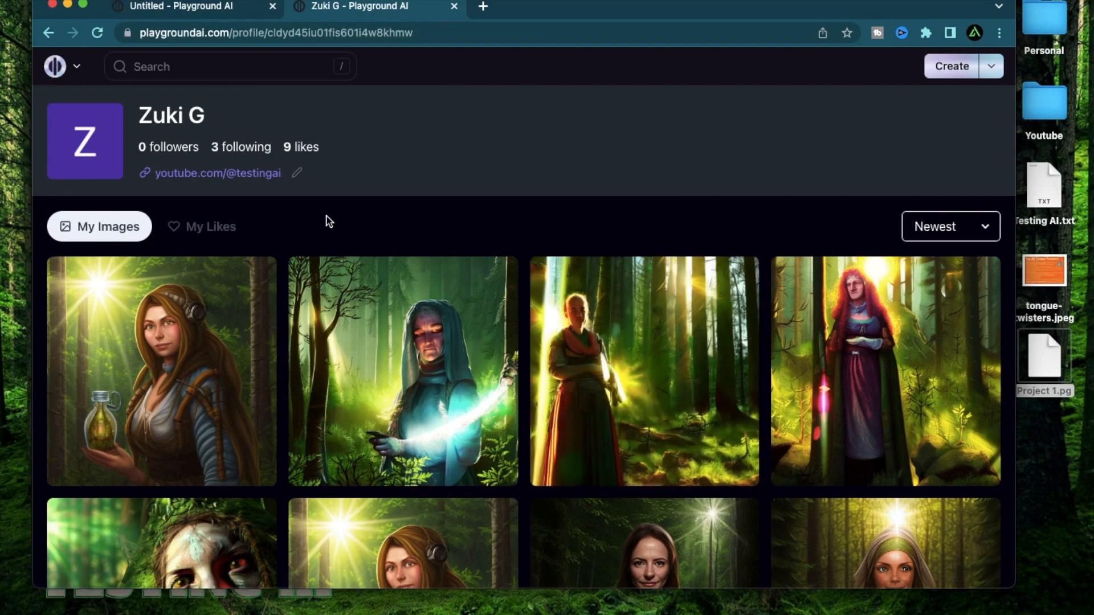
scroll(327, 223, down, 3)
click(159, 222)
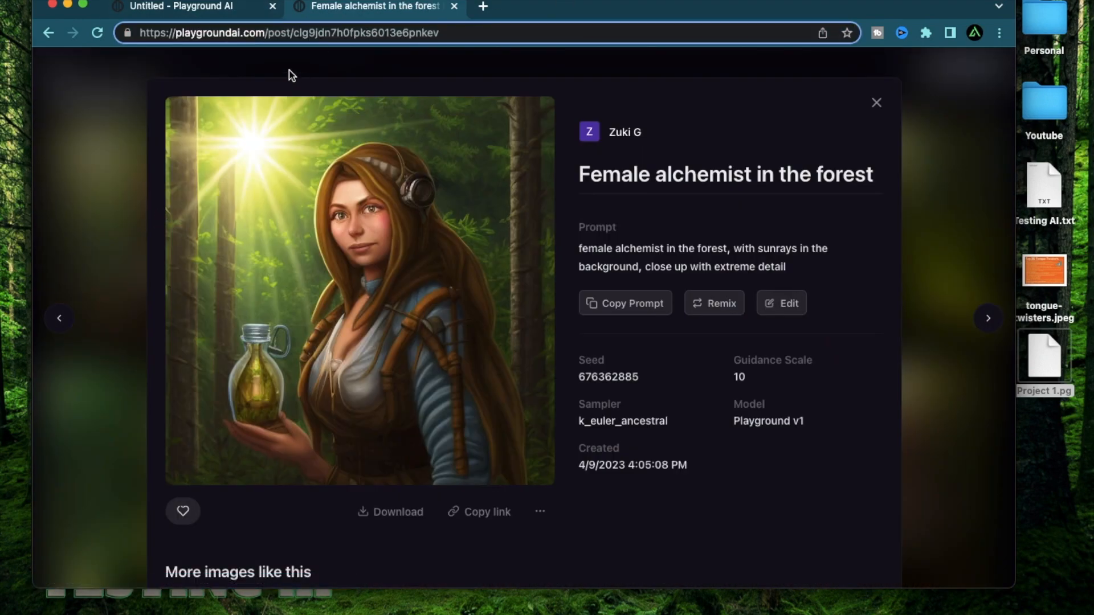
click(285, 37)
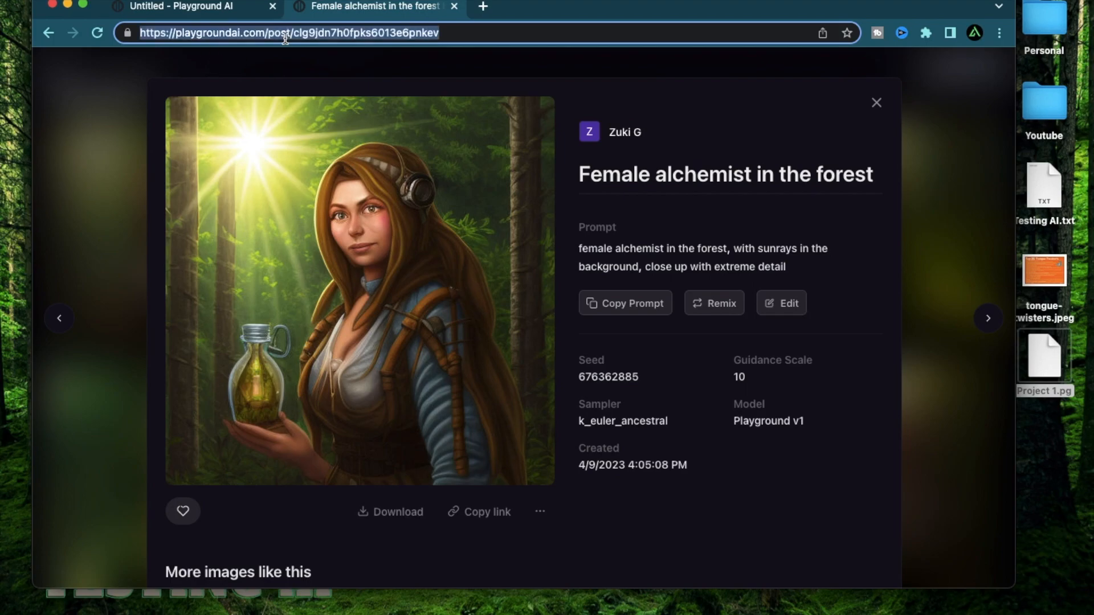
Import the alchemist image into Project 2 using its copied Playground post URL.
click(223, 13)
key(super+v)
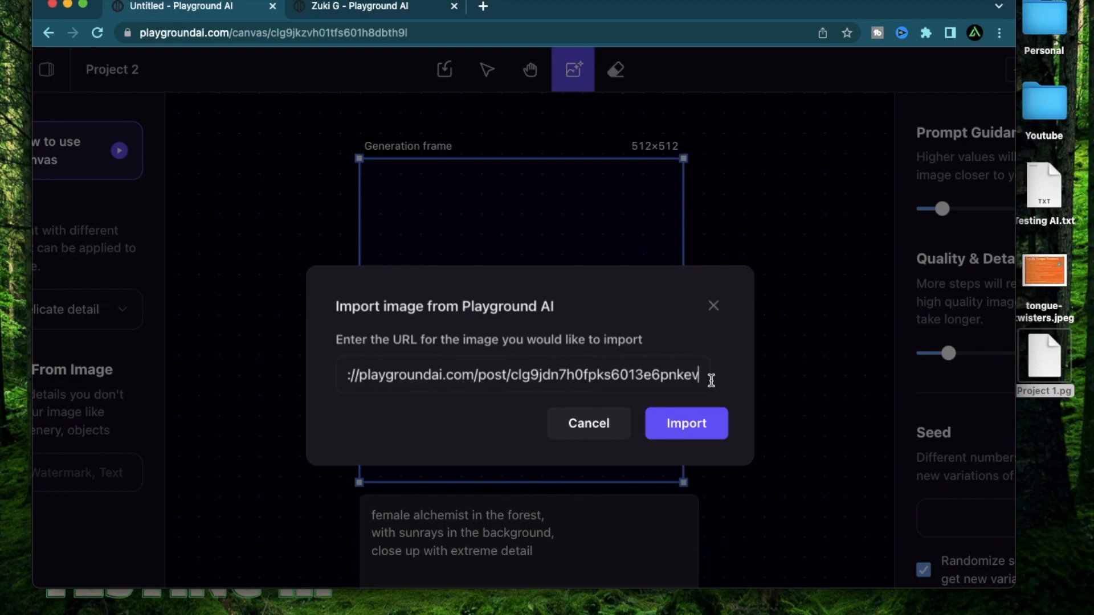
click(688, 429)
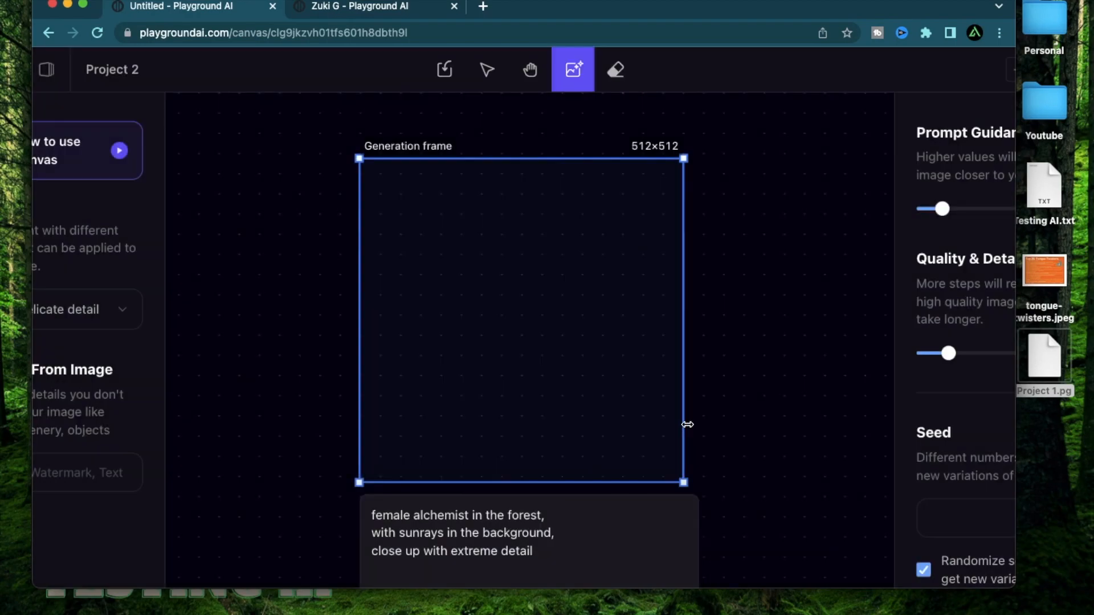
scroll(456, 351, down, 2)
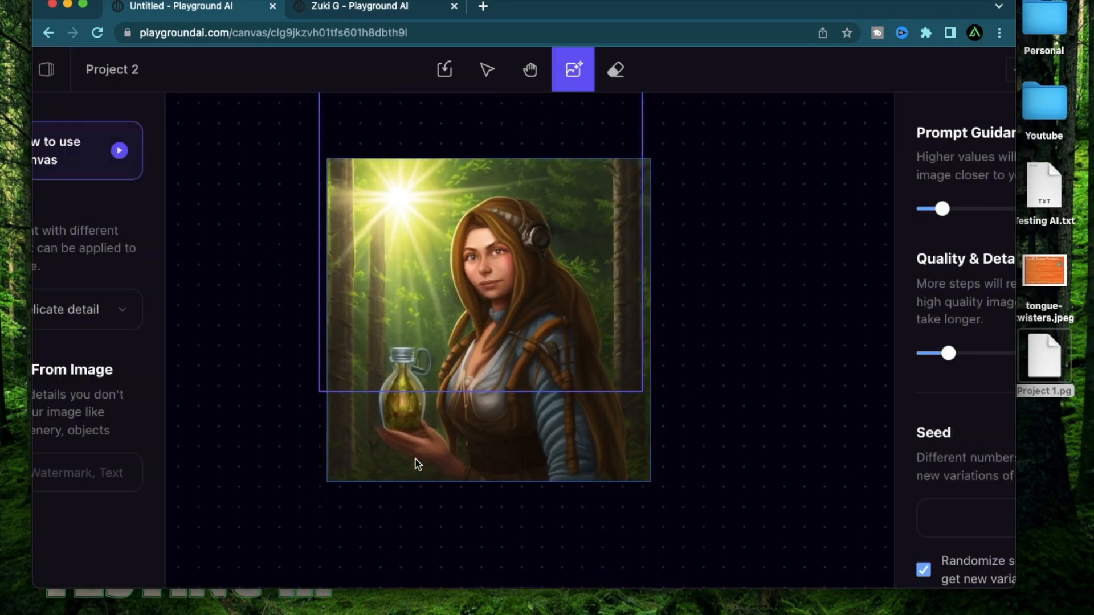
click(429, 446)
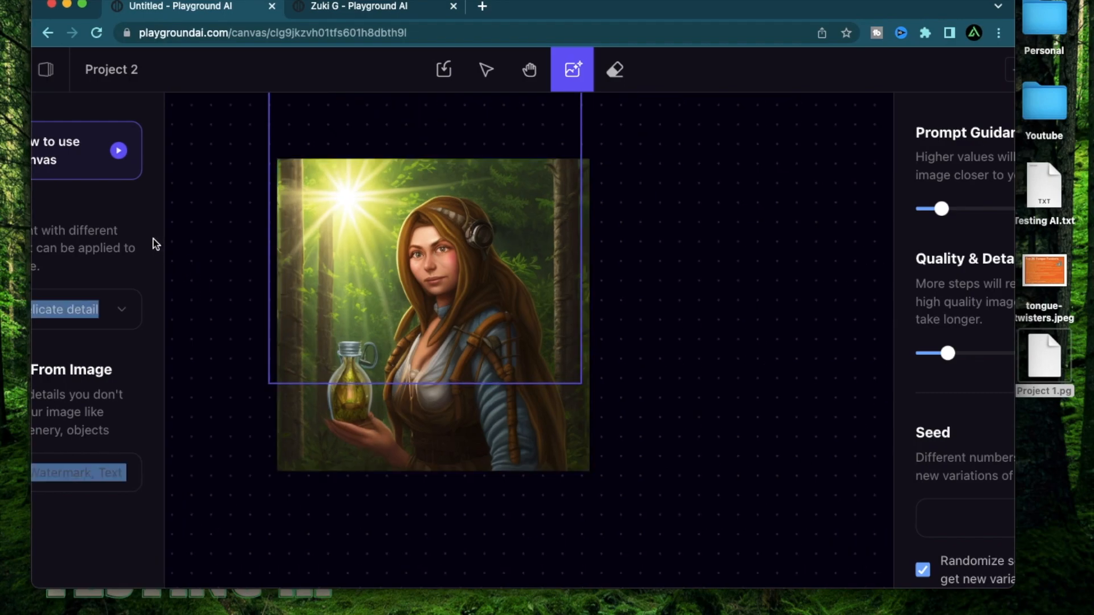
Return to the list of all canvas files and permanently delete Project 1.
click(45, 73)
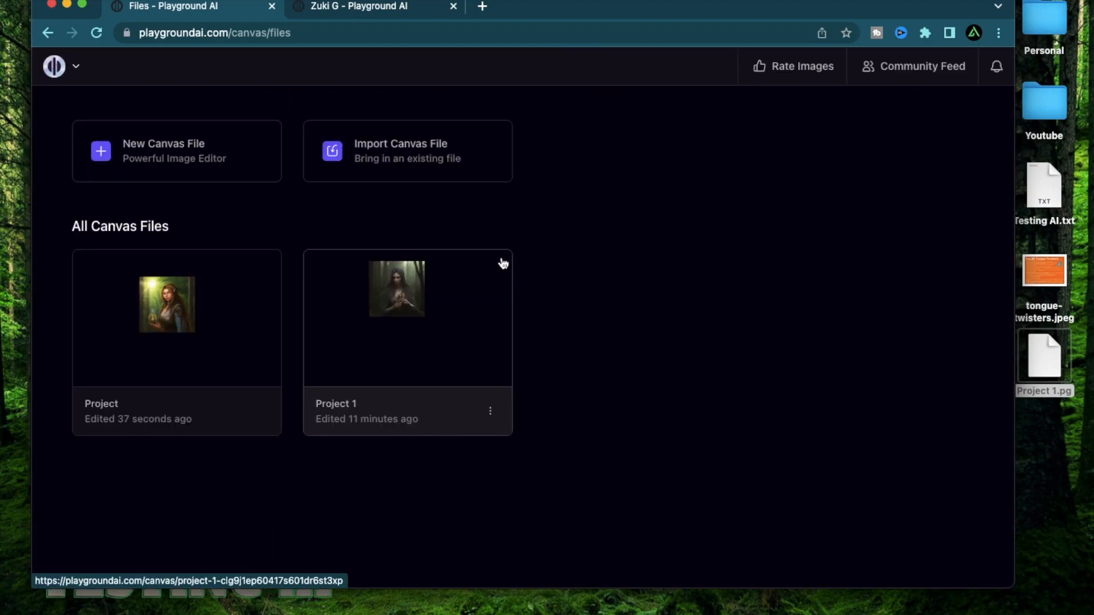
scroll(371, 378, up, 2)
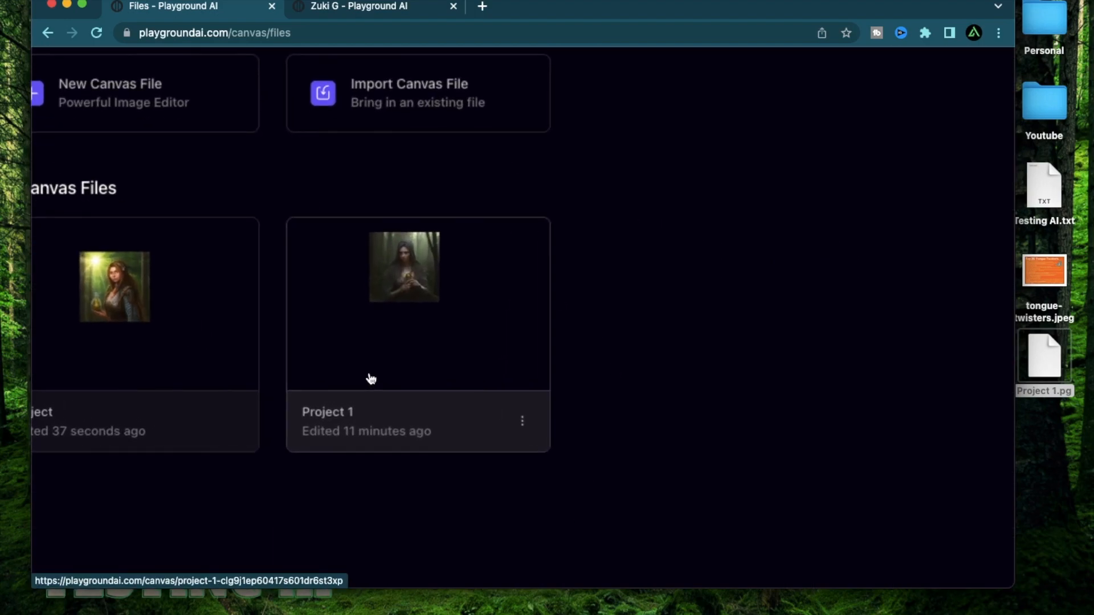
scroll(371, 379, down, 2)
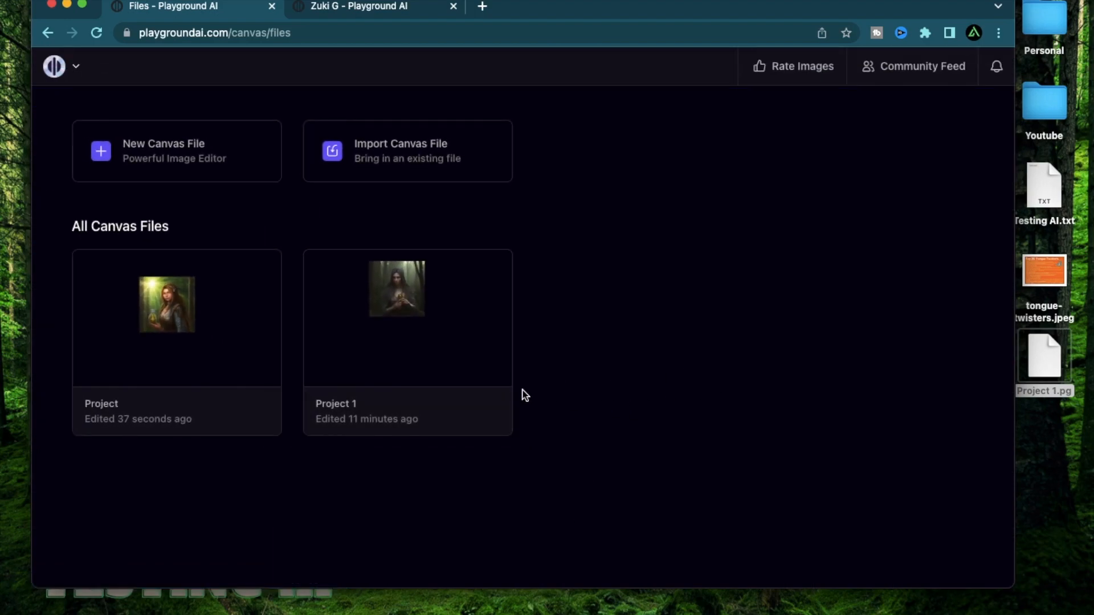
click(487, 415)
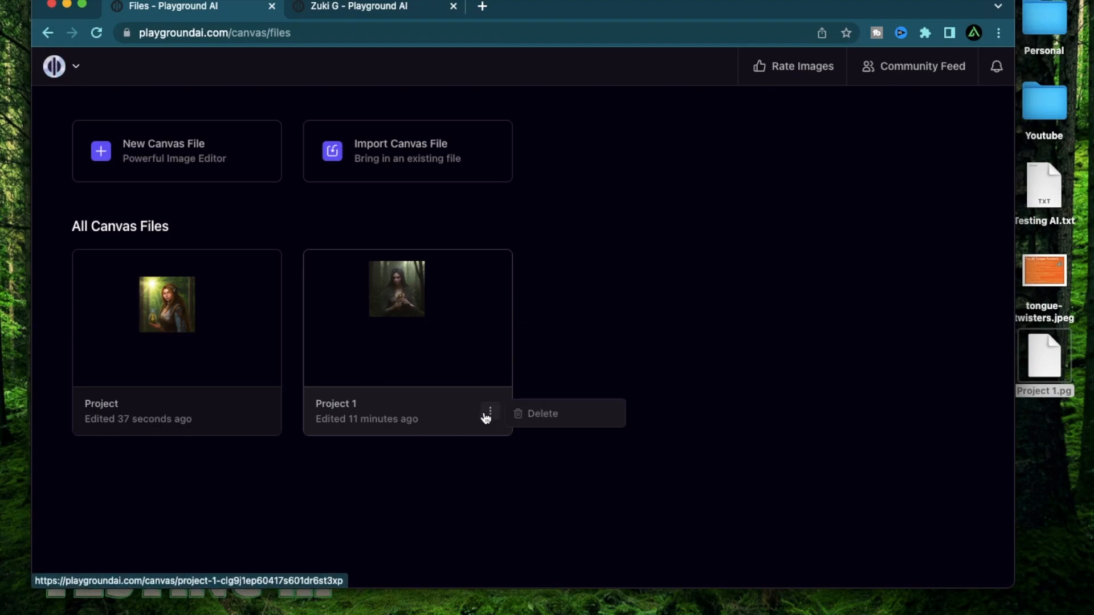
click(557, 414)
click(670, 359)
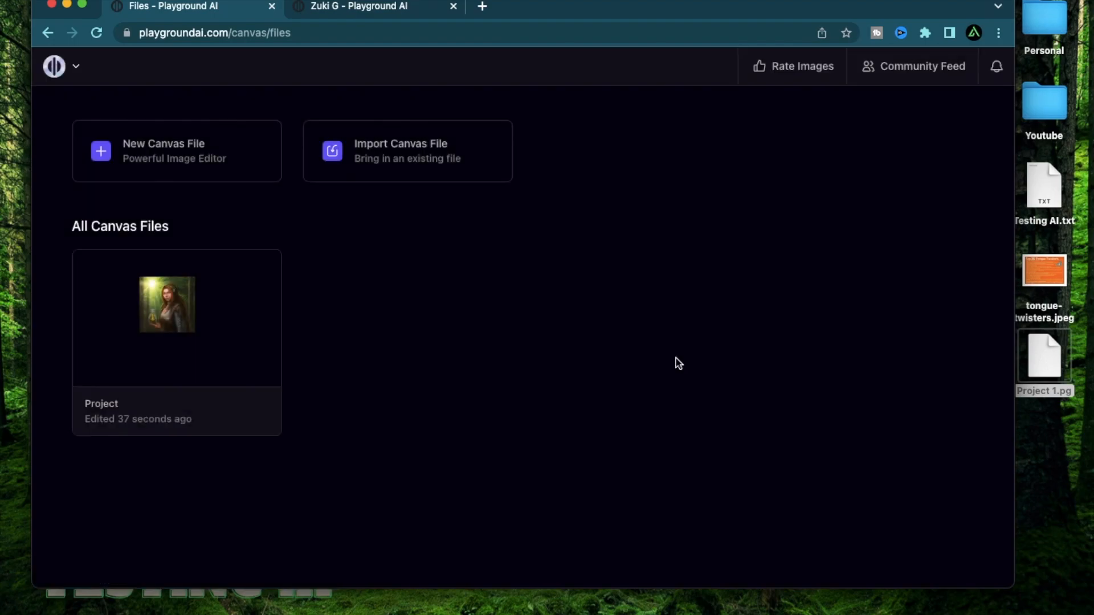
Preview the exported Project 1.pg file on the desktop.
click(1051, 400)
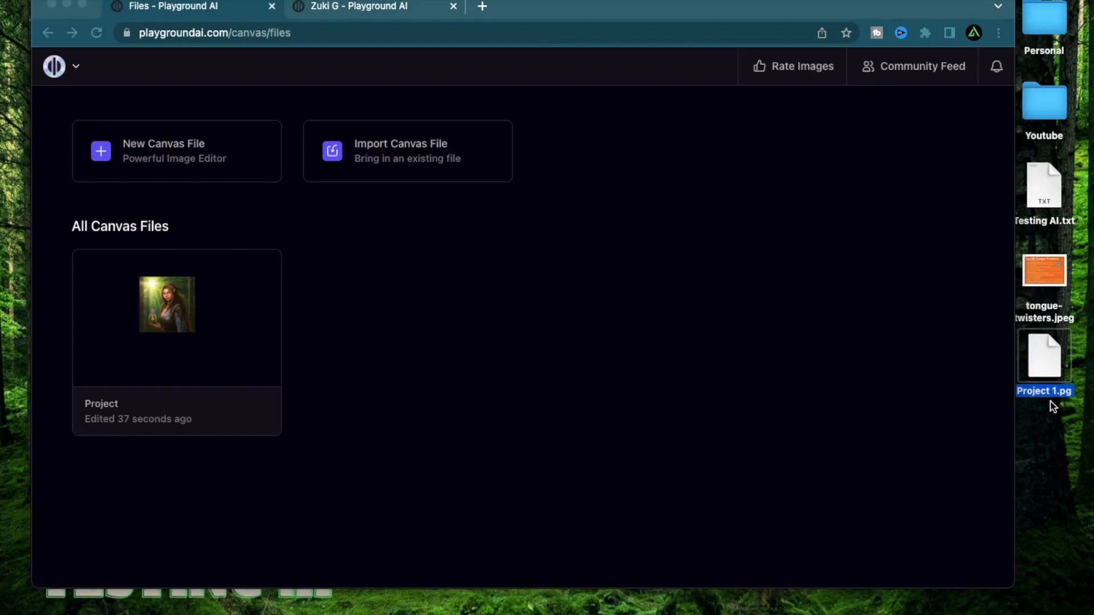
key(space)
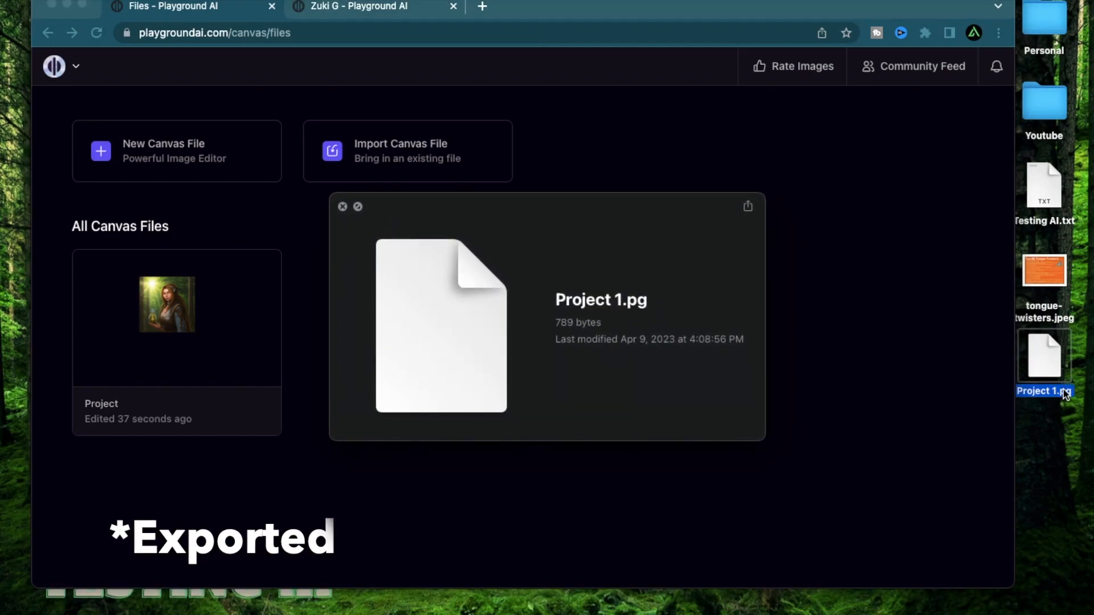
key(space)
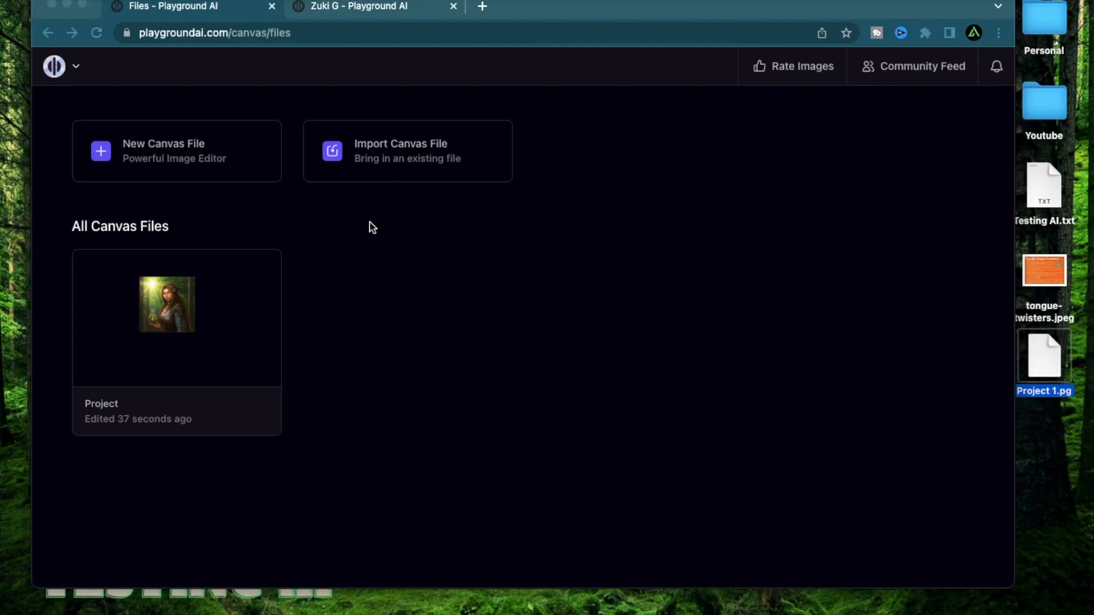
Import Project 1.pg from the Desktop as a canvas file.
click(412, 251)
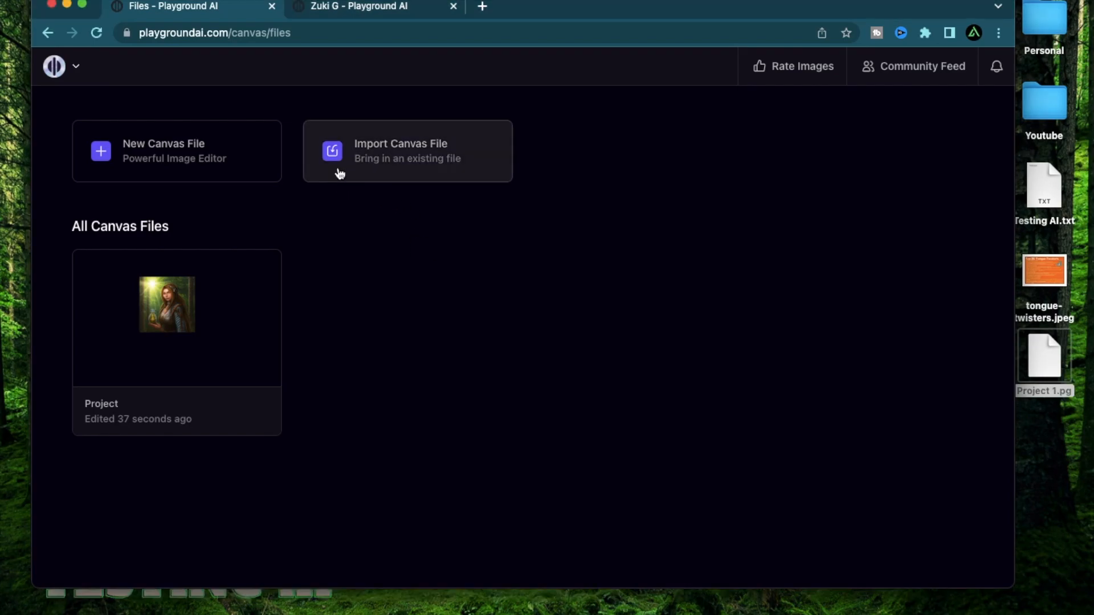
click(386, 159)
click(288, 126)
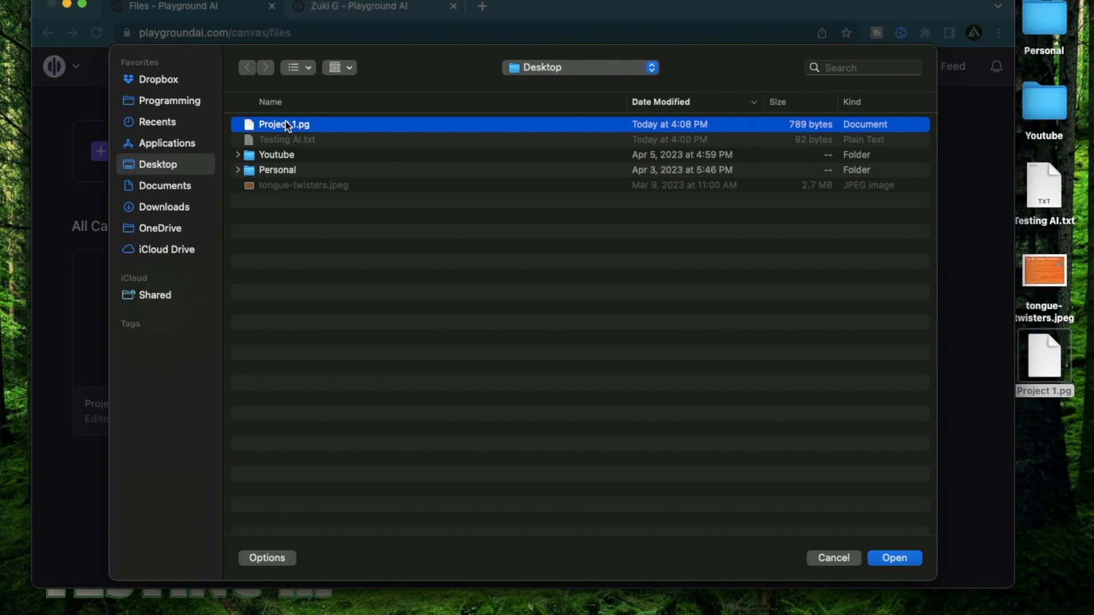
double_click(288, 126)
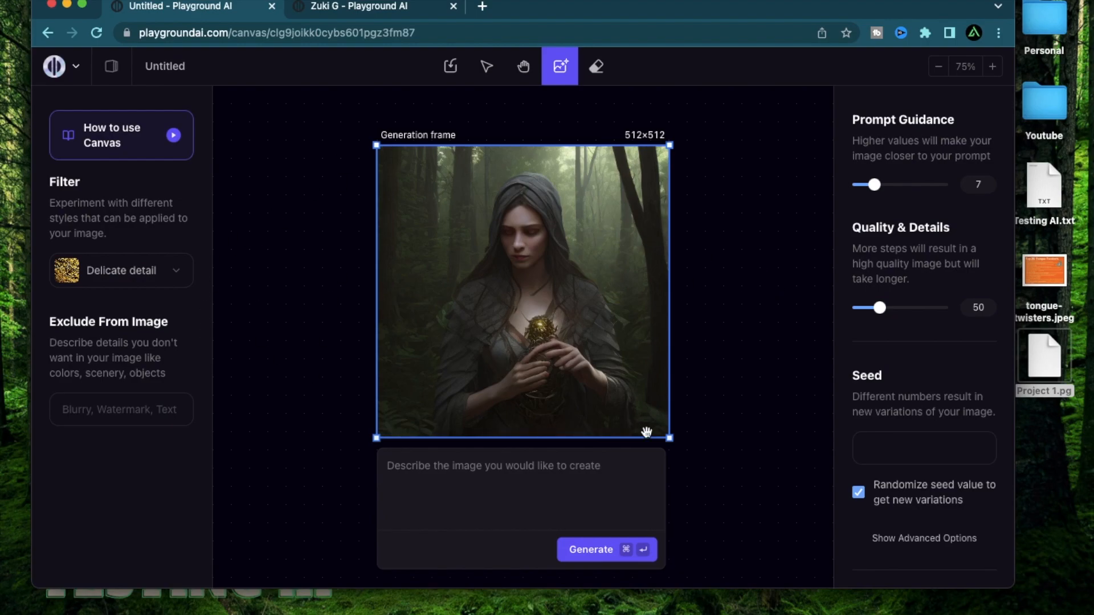
Rename the imported canvas file as Project 1.
click(1029, 394)
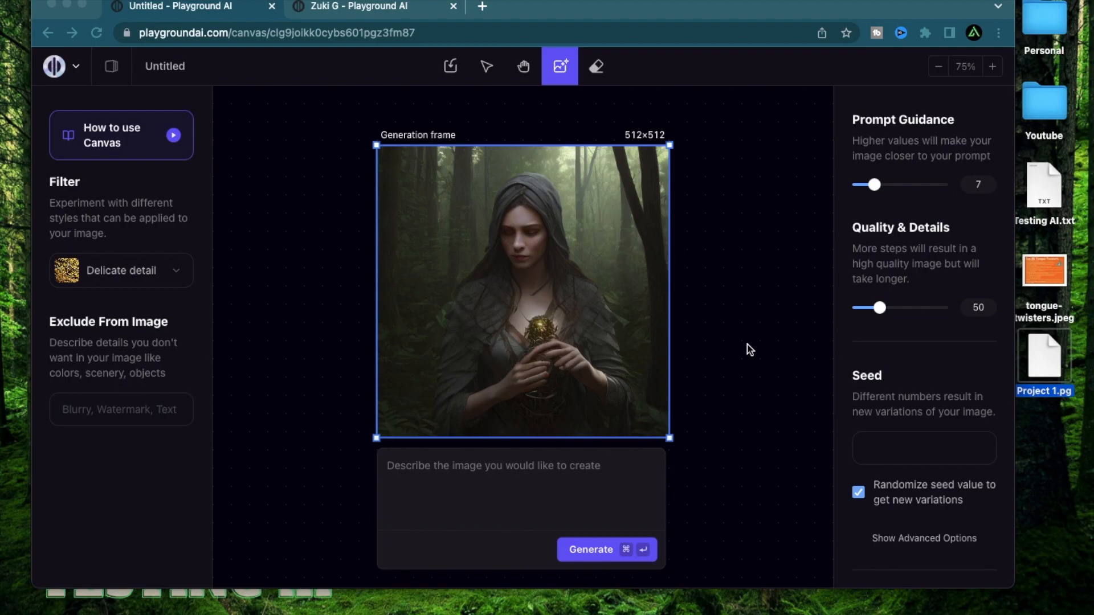
click(171, 66)
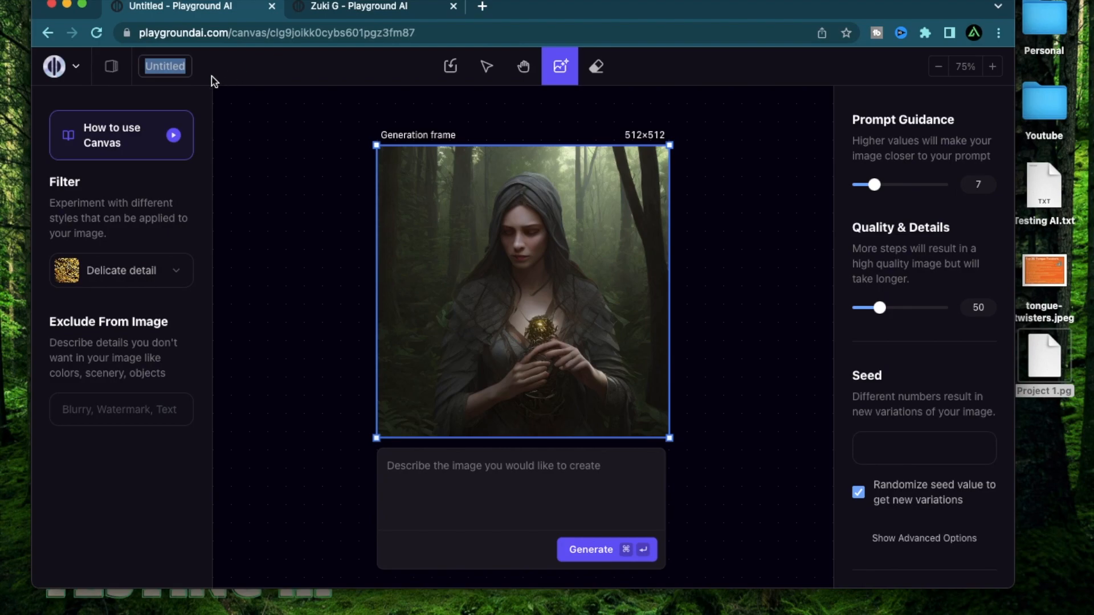
drag(111, 71, 211, 195)
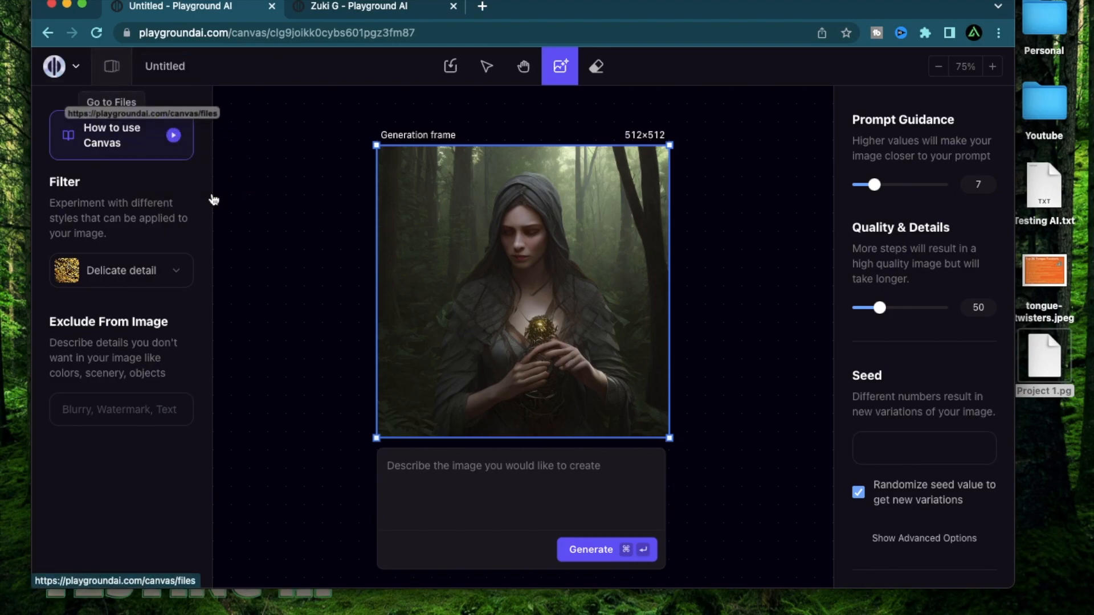
click(186, 67)
text(Project 1)
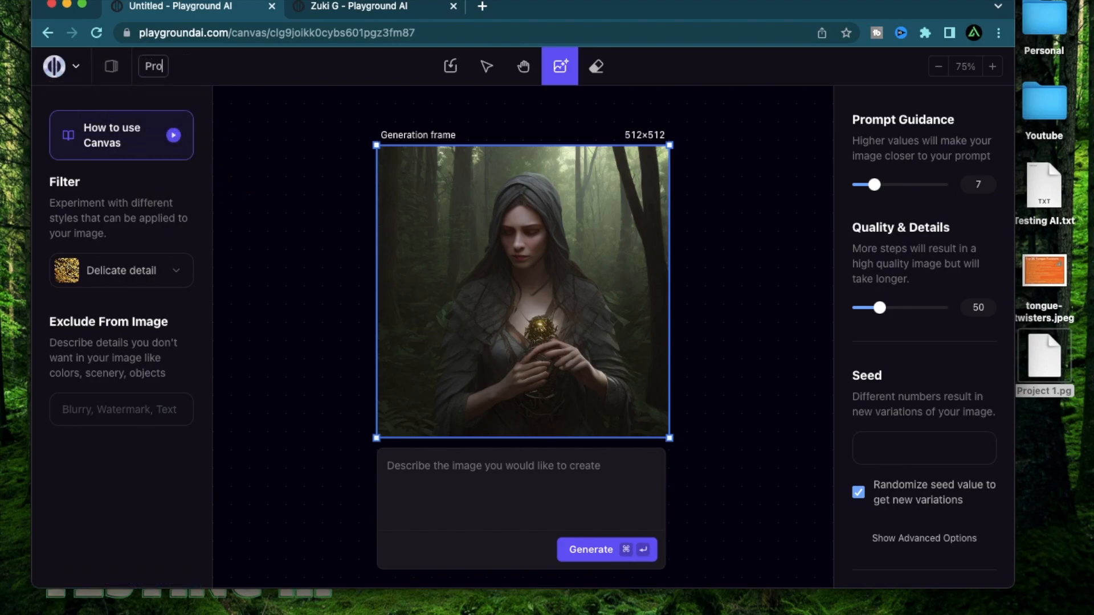
click(714, 328)
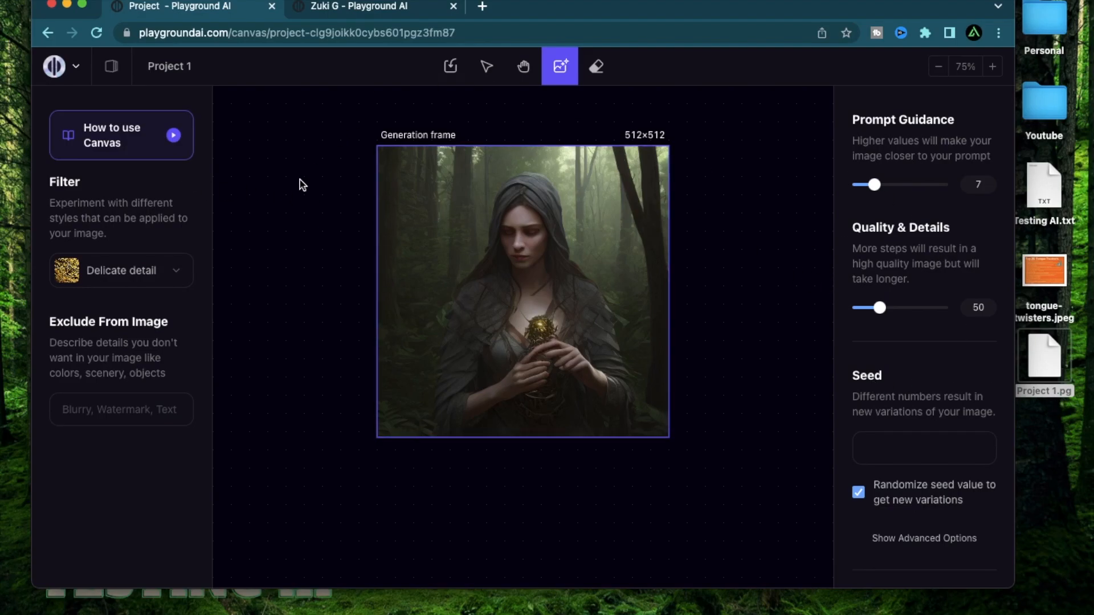
Copy the prompt "female alchemist in the forest, with sunrays in the background, close up with extreme detail" from Testing AI.txt into the generation frame's prompt.
click(558, 236)
key(ctrl+Right)
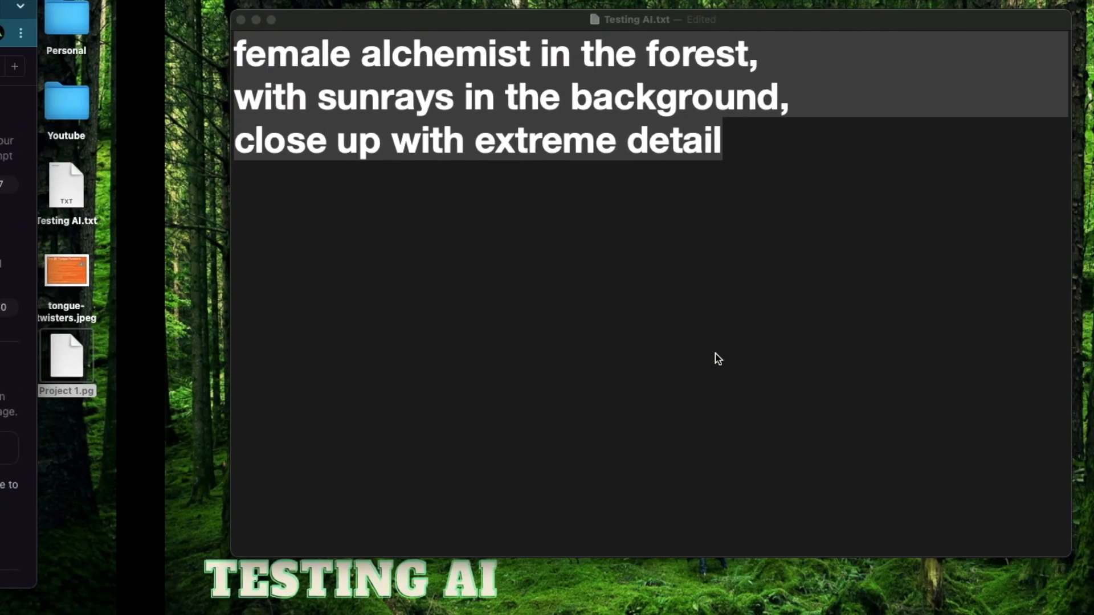
click(585, 151)
drag(585, 151, 61, 53)
key(ctrl+Left)
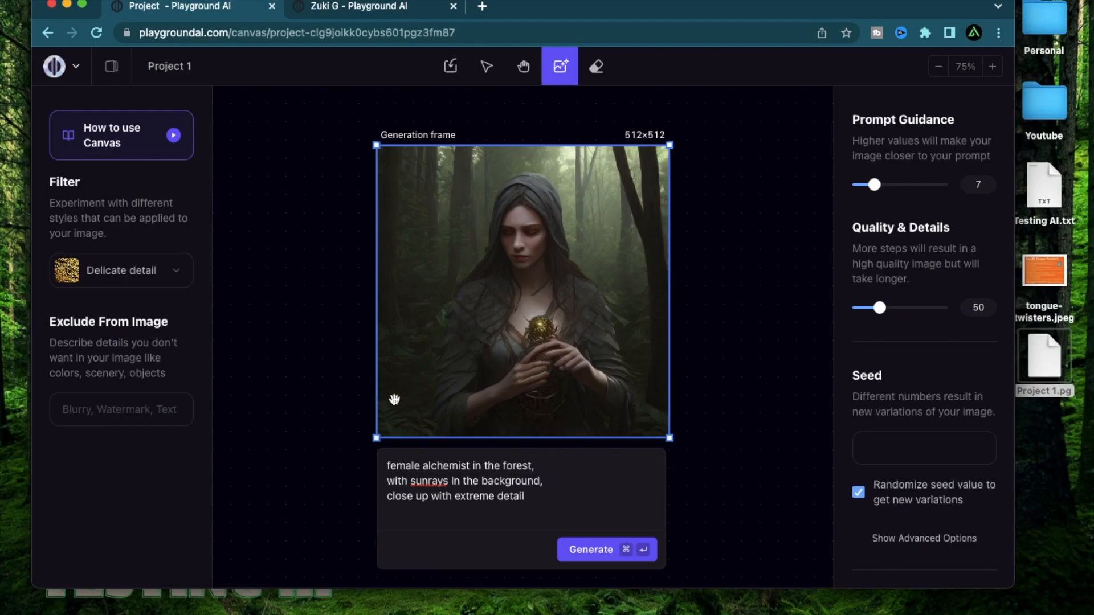
Shift the generation frame right so it overlaps about the right half of the image, and generate an extension there.
click(1051, 392)
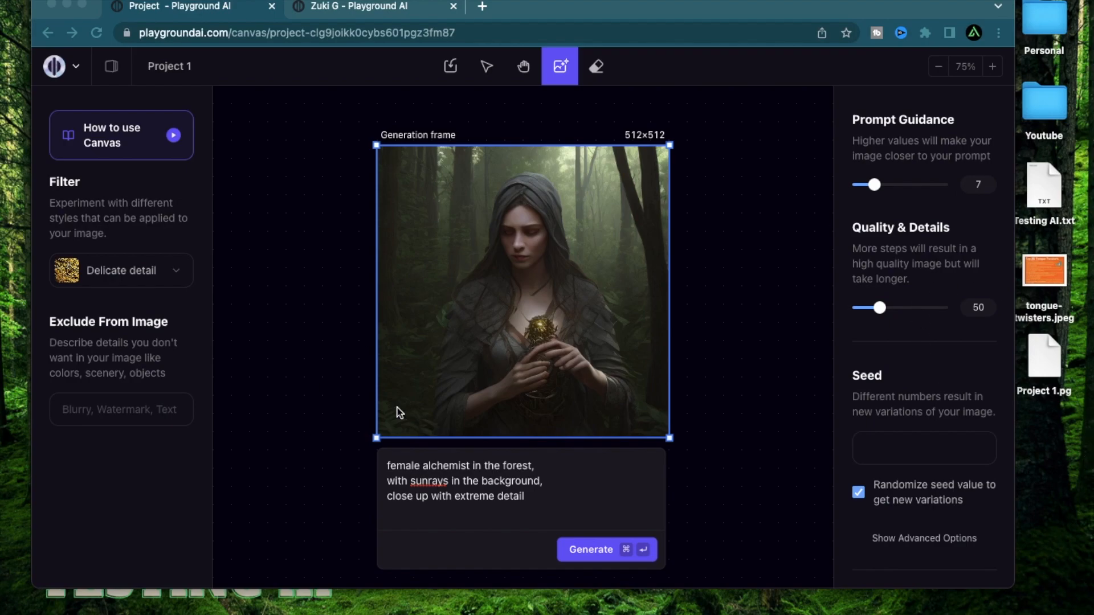
click(537, 483)
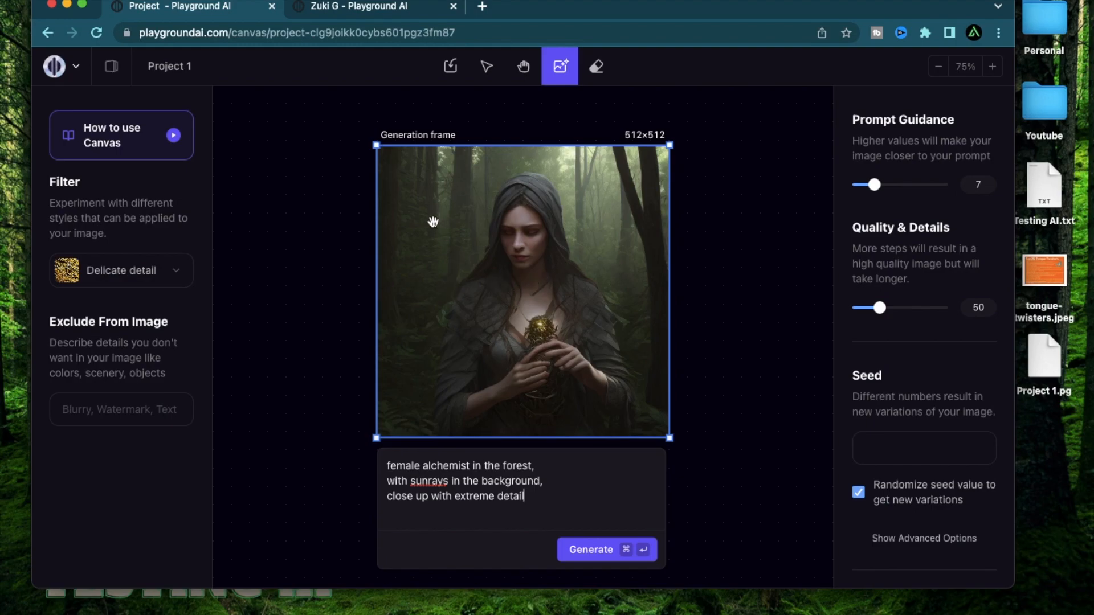
drag(431, 221, 563, 222)
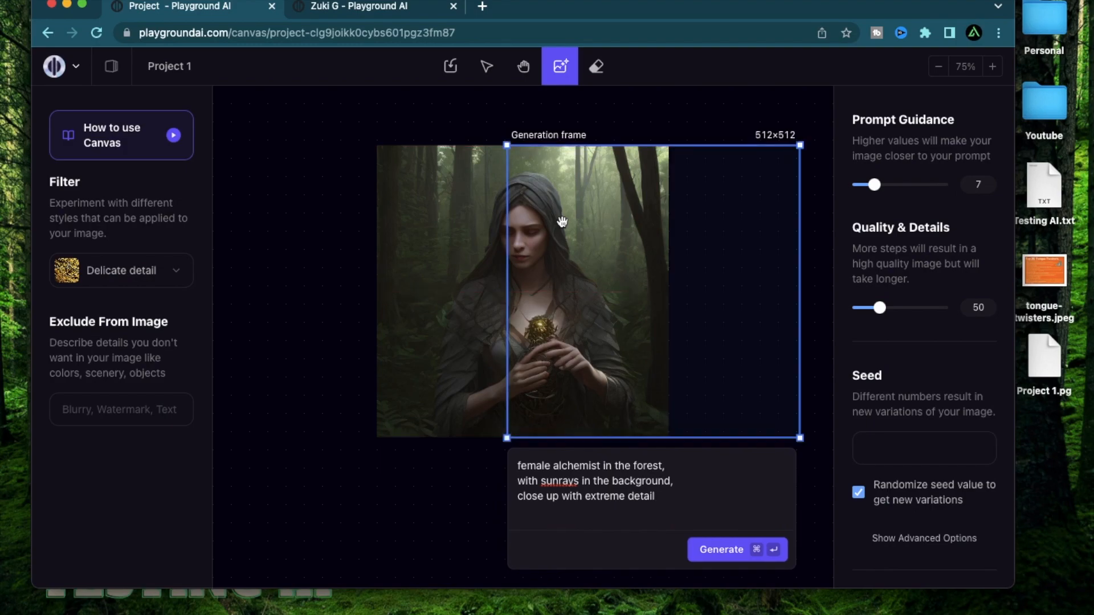
click(721, 549)
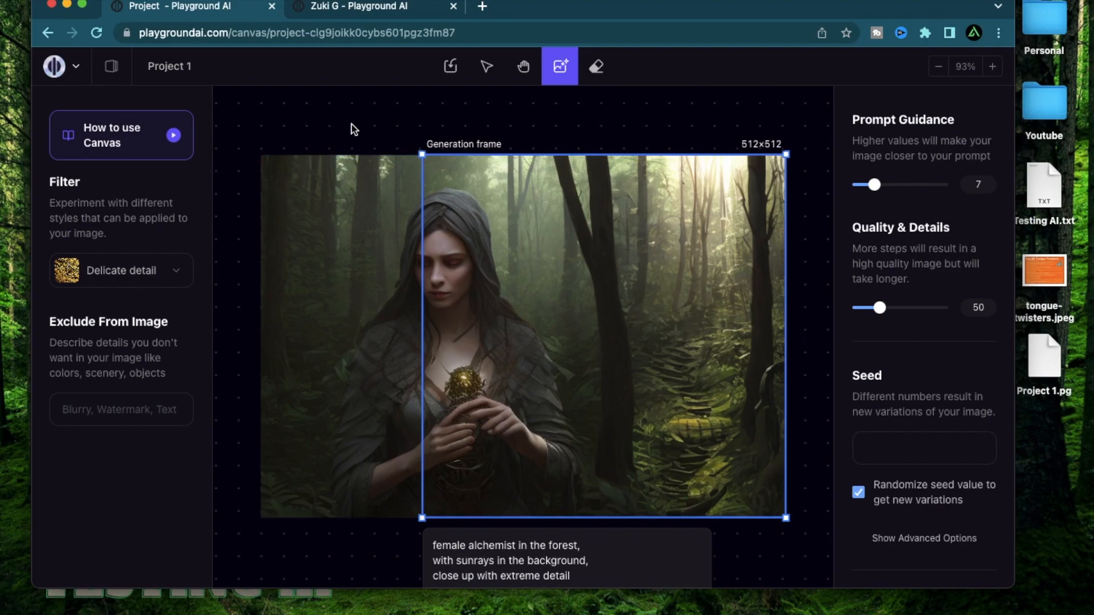
Try extending the image to the left with the generation frame overlapping its left part, and undo the generated extension.
scroll(350, 130, down, 3)
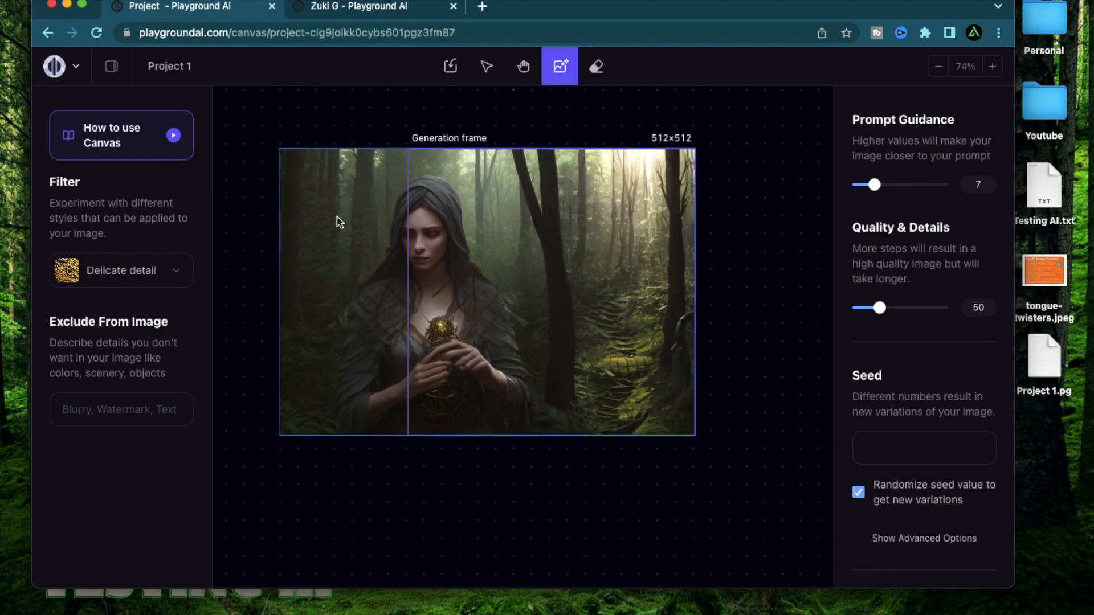
drag(339, 218, 459, 216)
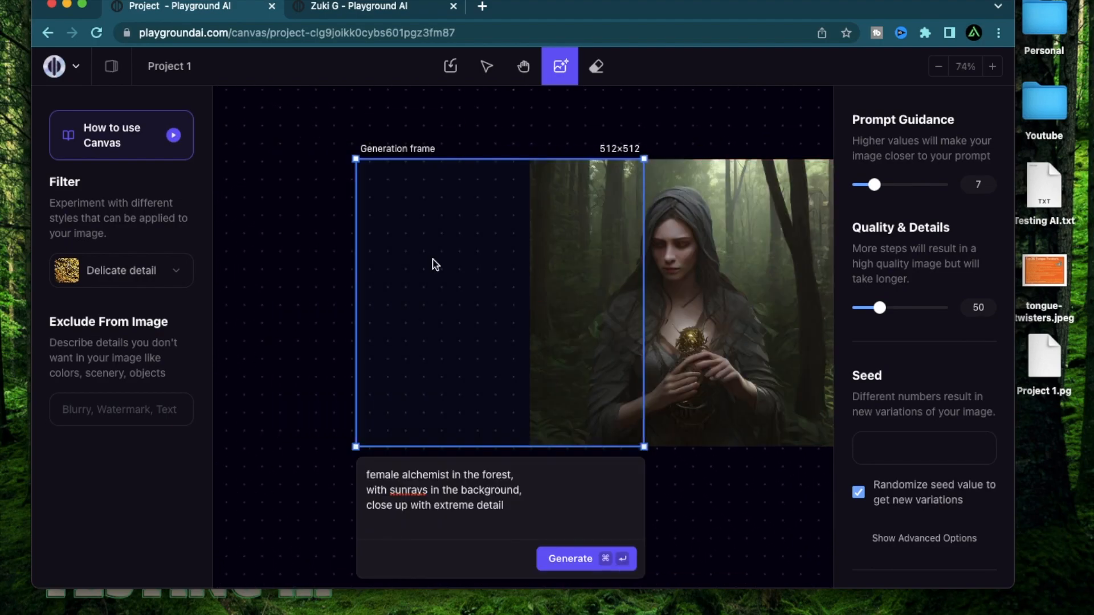
drag(432, 263, 450, 259)
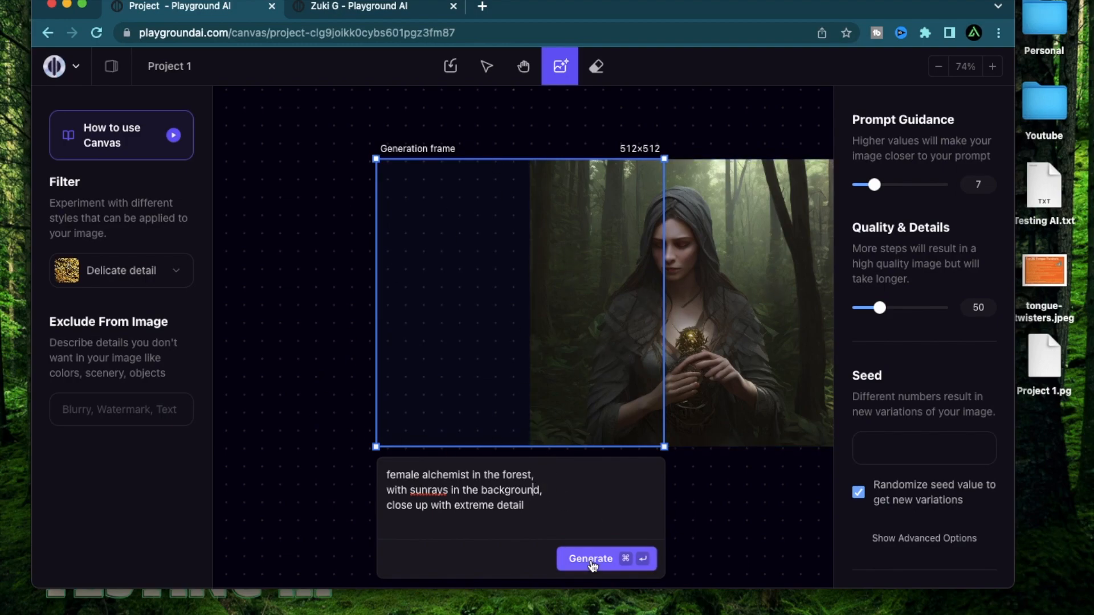
click(591, 560)
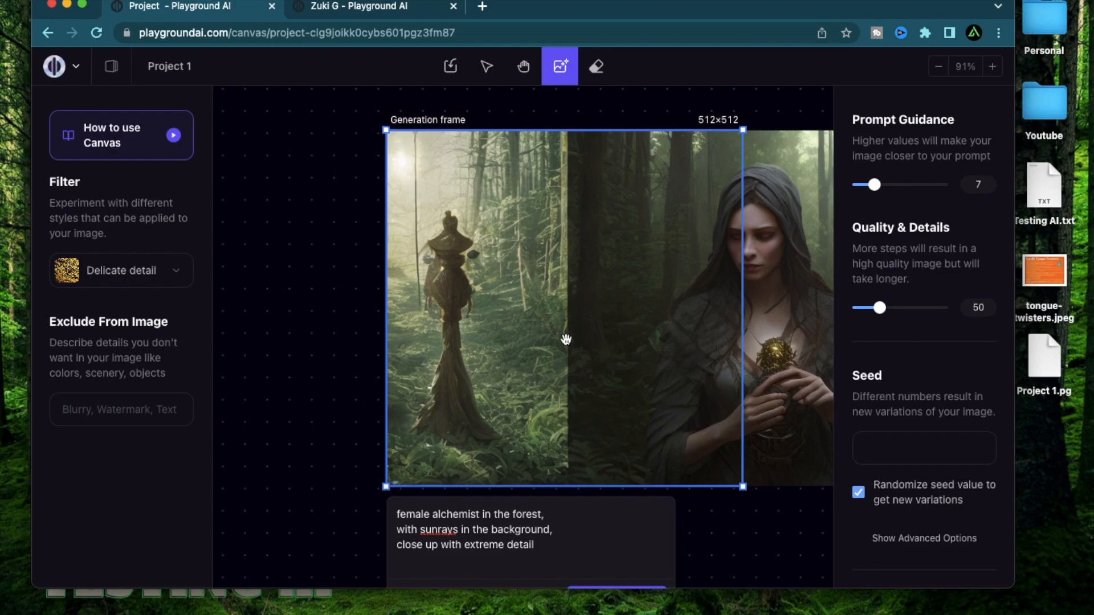
key(super+z)
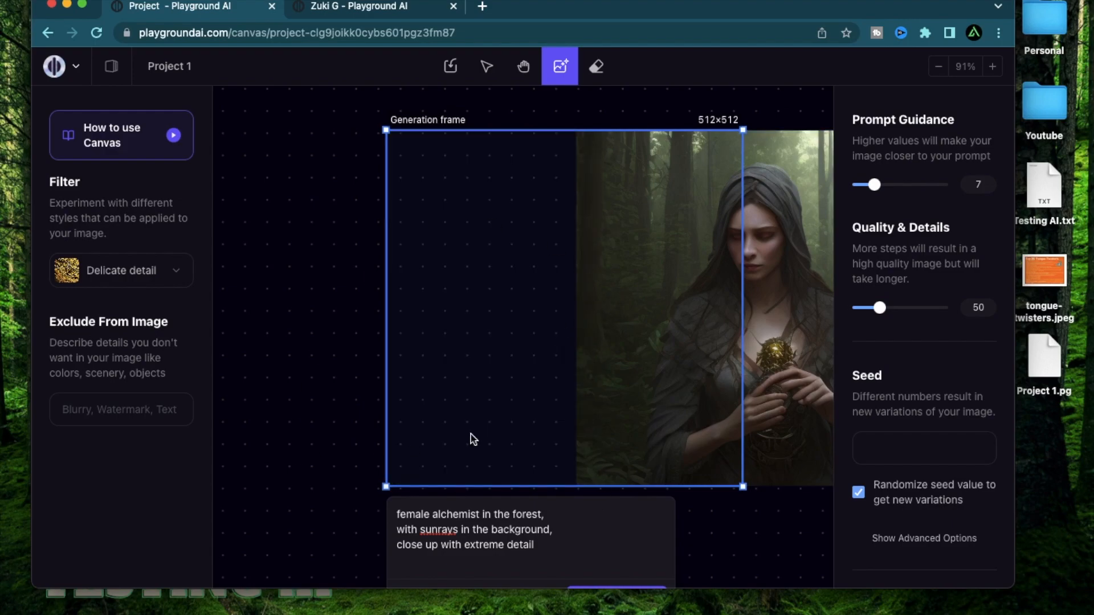
Shift the generation frame slightly right to overlap more of the woman, and generate the left extension again.
drag(499, 352, 528, 345)
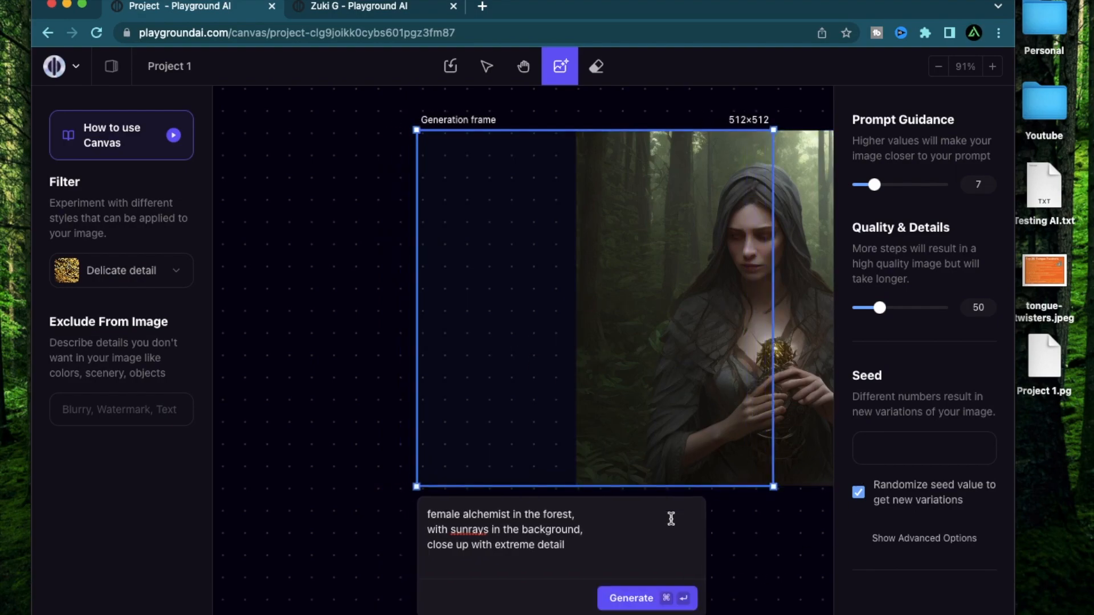
click(622, 596)
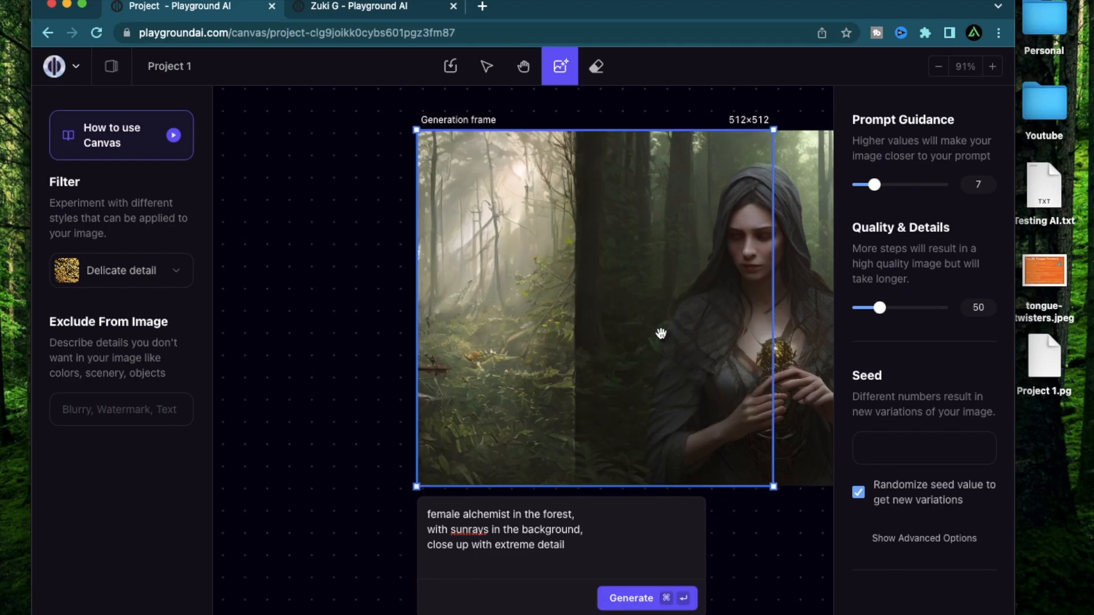
Examine the seam of the new left extension up close and the full widened forest scene.
scroll(661, 333, down, 5)
scroll(679, 335, right, 2)
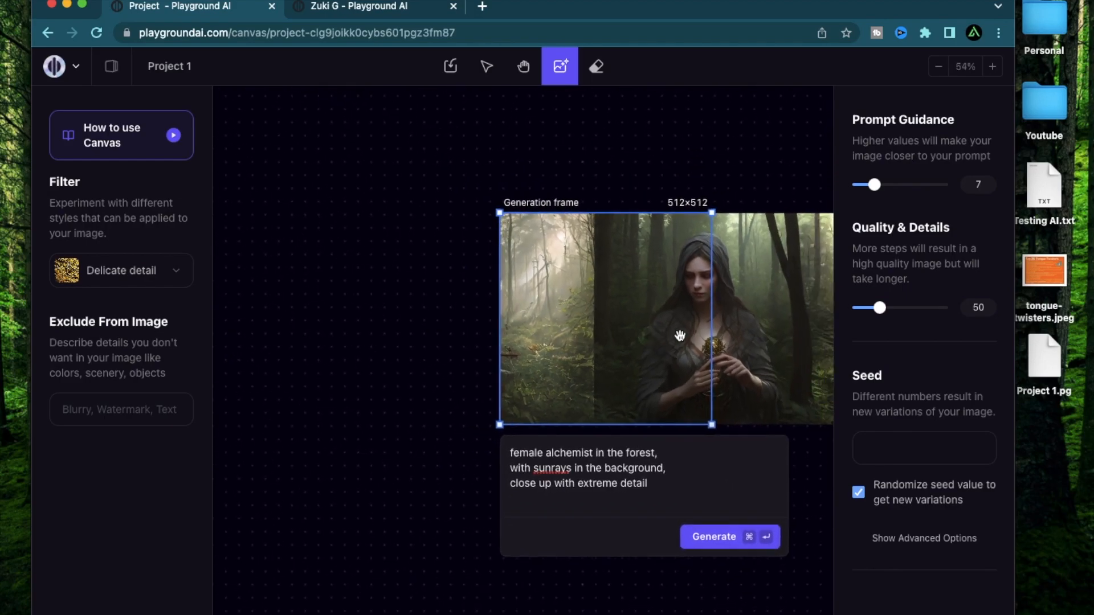
scroll(681, 340, right, 2)
scroll(483, 282, up, 5)
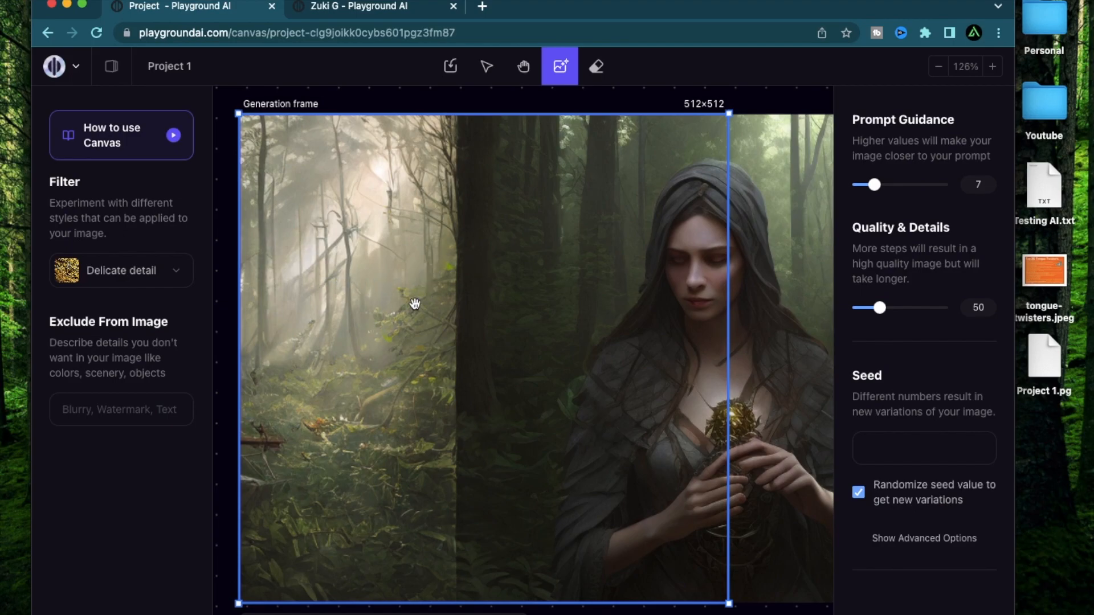
scroll(526, 211, down, 5)
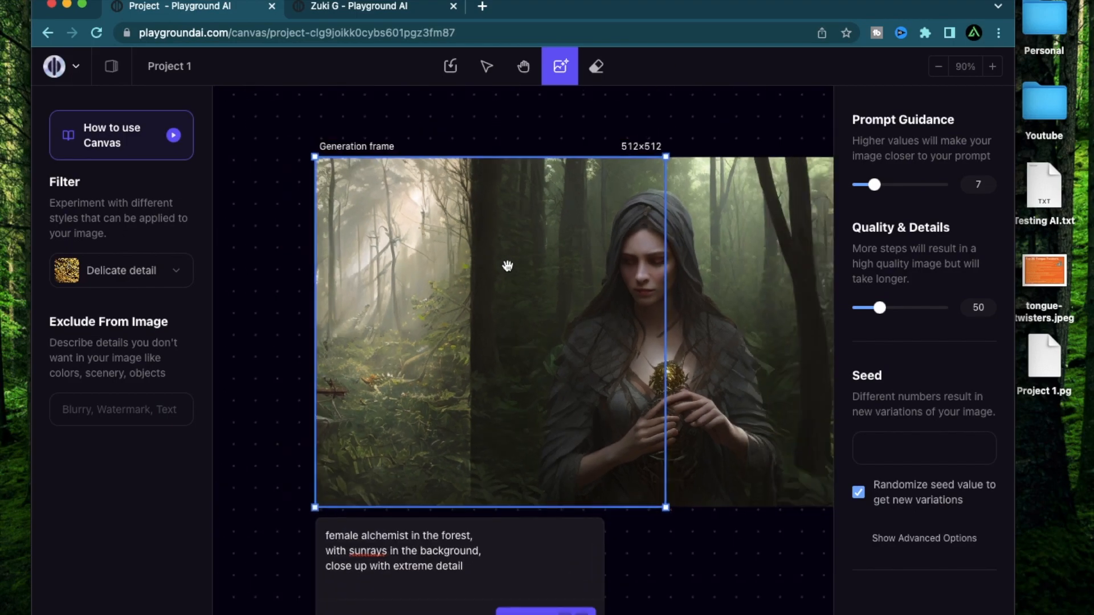
scroll(506, 264, right, 2)
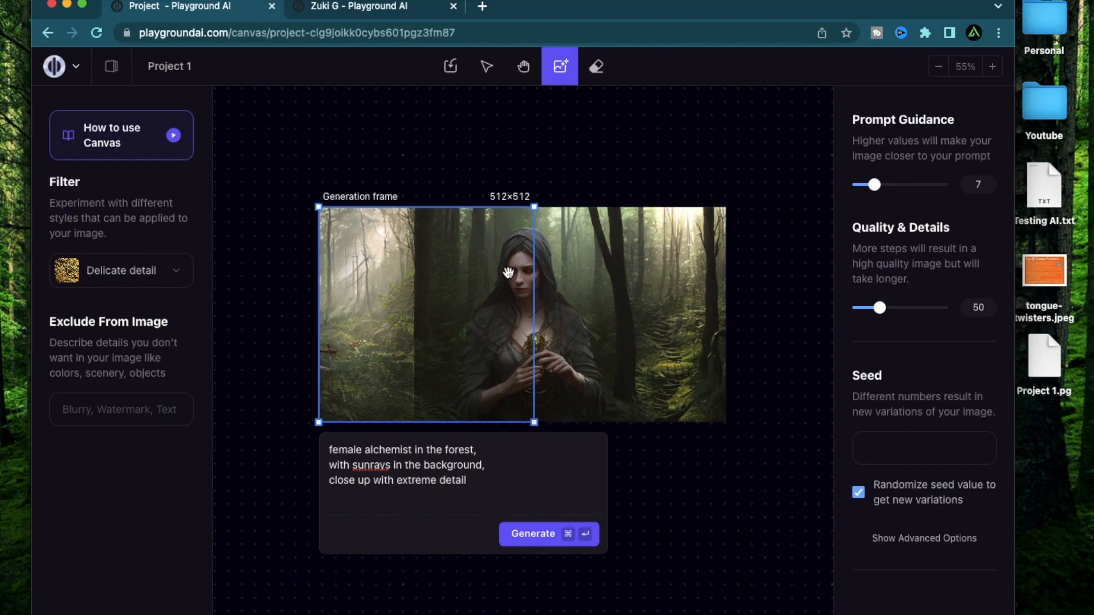
scroll(627, 442, up, 1)
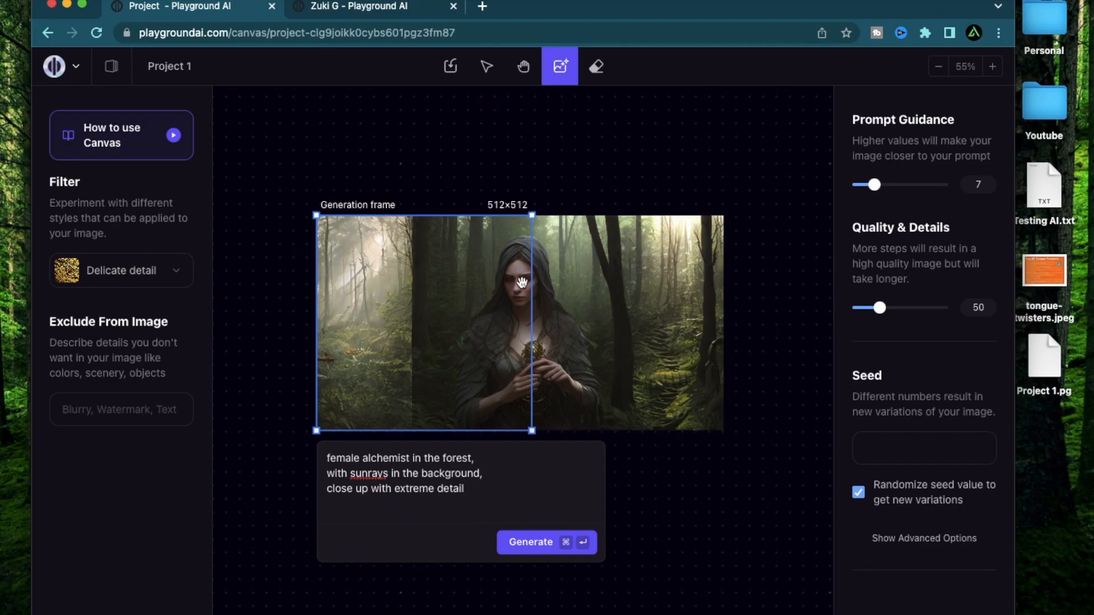
scroll(644, 176, up, 3)
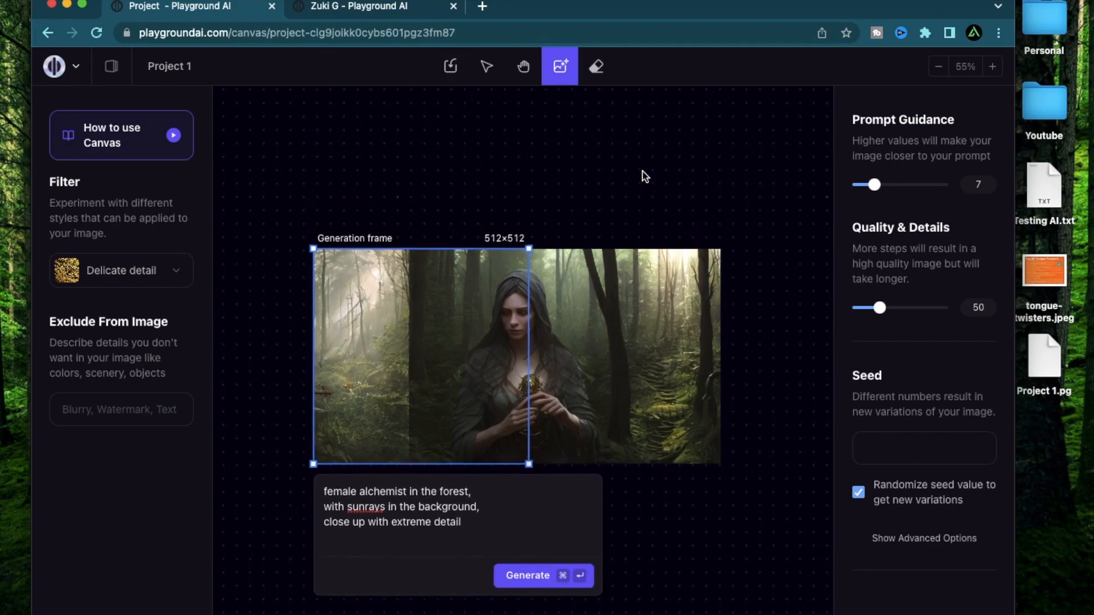
Move the generation frame up past the image's upper-left edge, add "with a dragon" after "forest" in the prompt, and generate the area twice.
drag(436, 405, 428, 317)
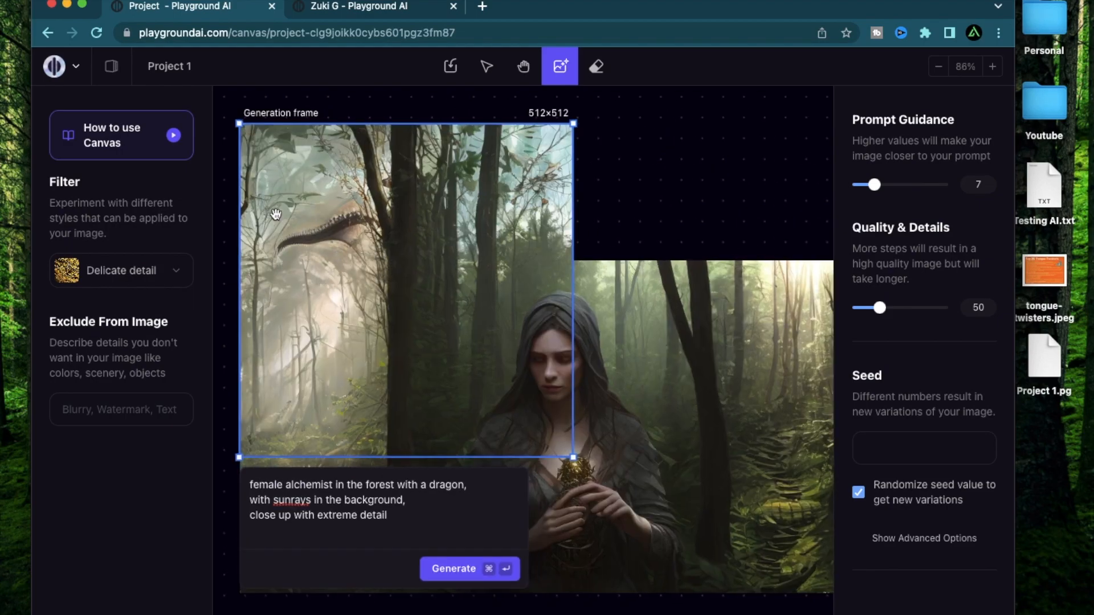
scroll(276, 214, up, 10)
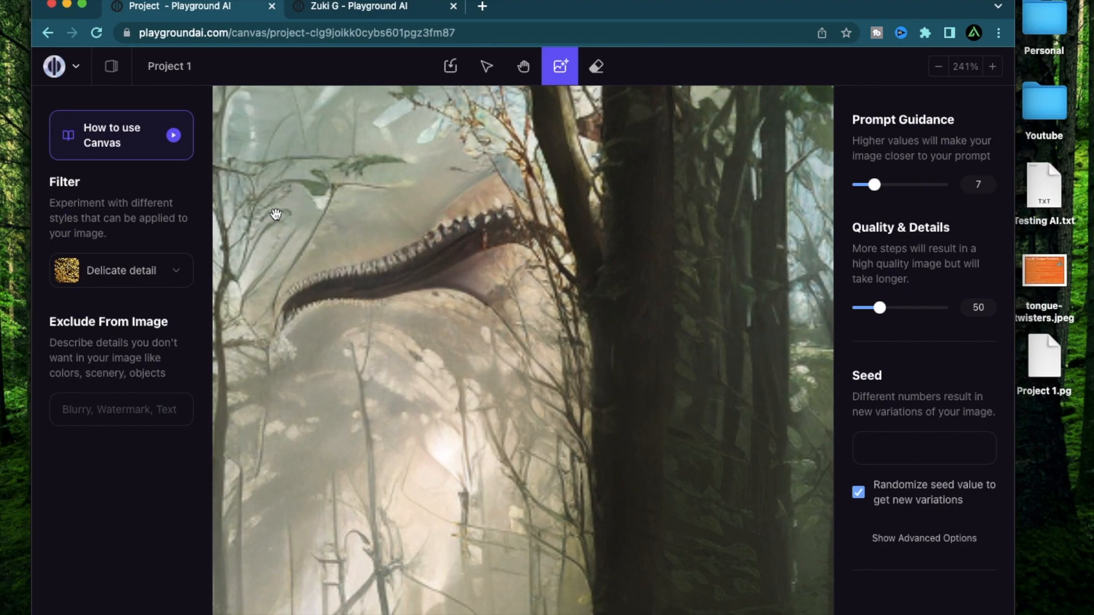
scroll(276, 214, down, 6)
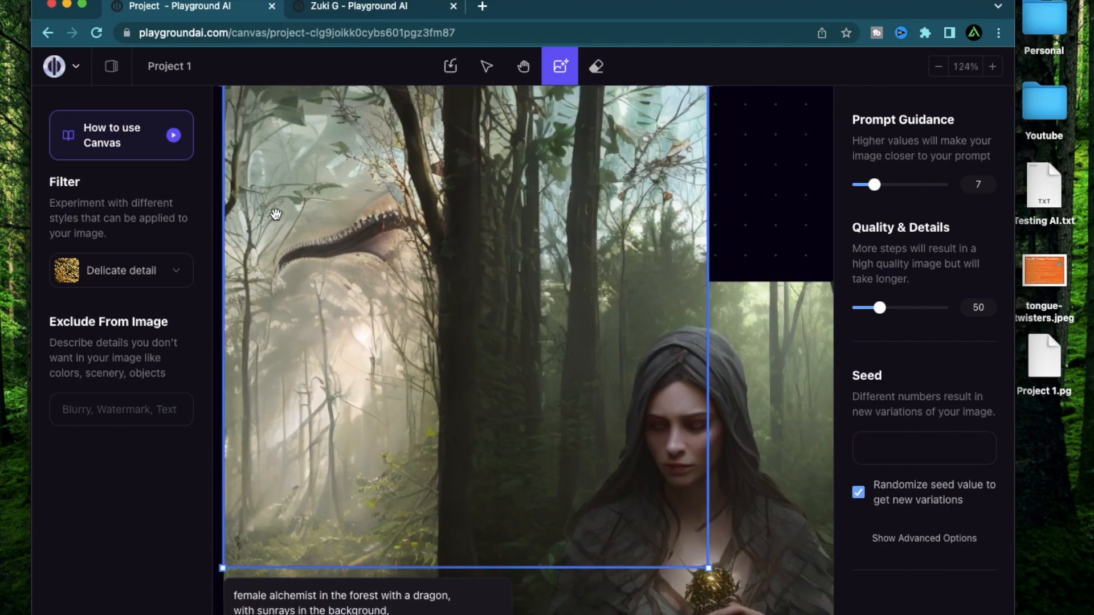
scroll(276, 214, down, 3)
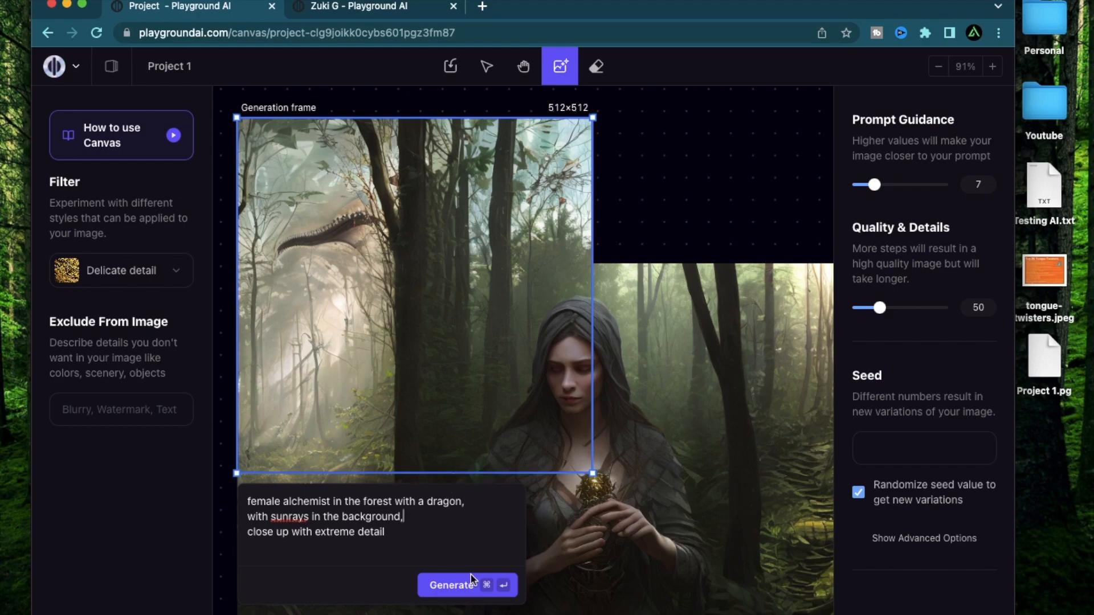
click(452, 587)
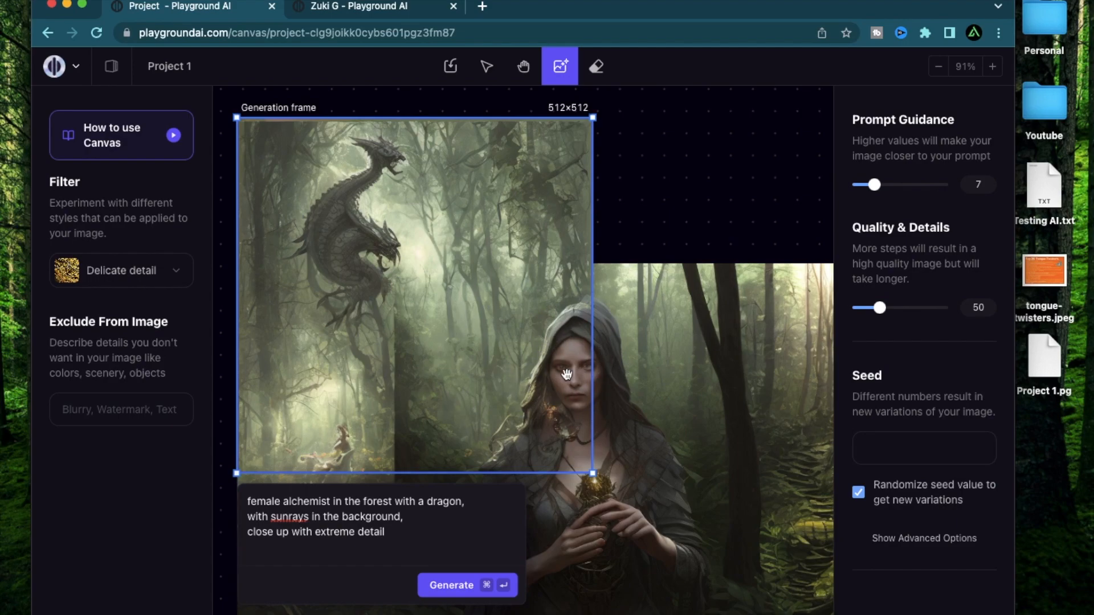
Examine the generated dragon, the woman's changed face and the seams of the upper-left extension at close range.
scroll(567, 373, up, 5)
scroll(566, 374, up, 5)
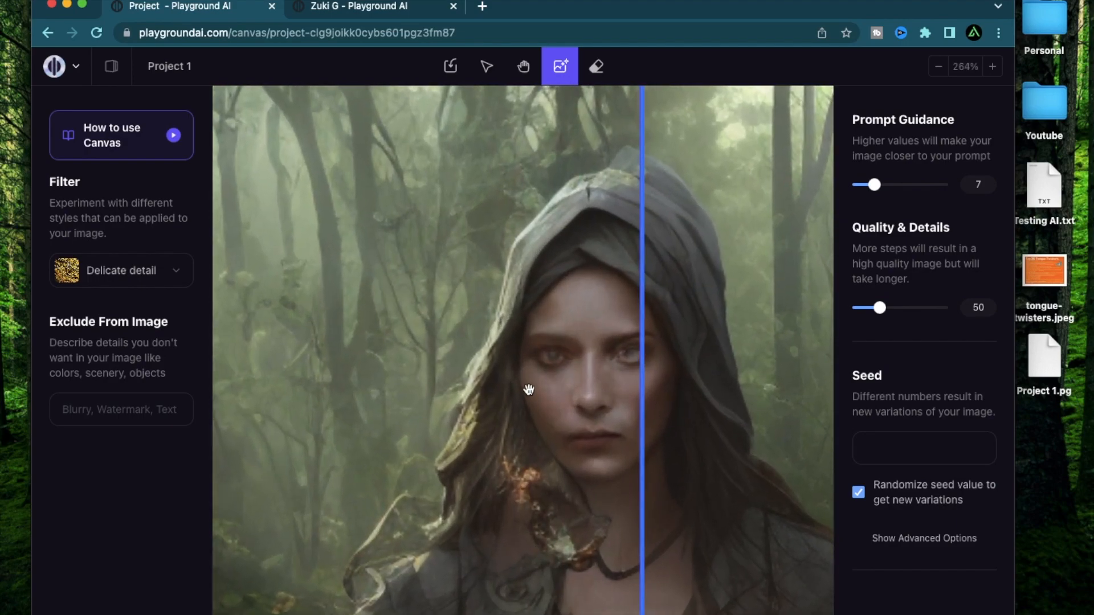
scroll(522, 327, down, 10)
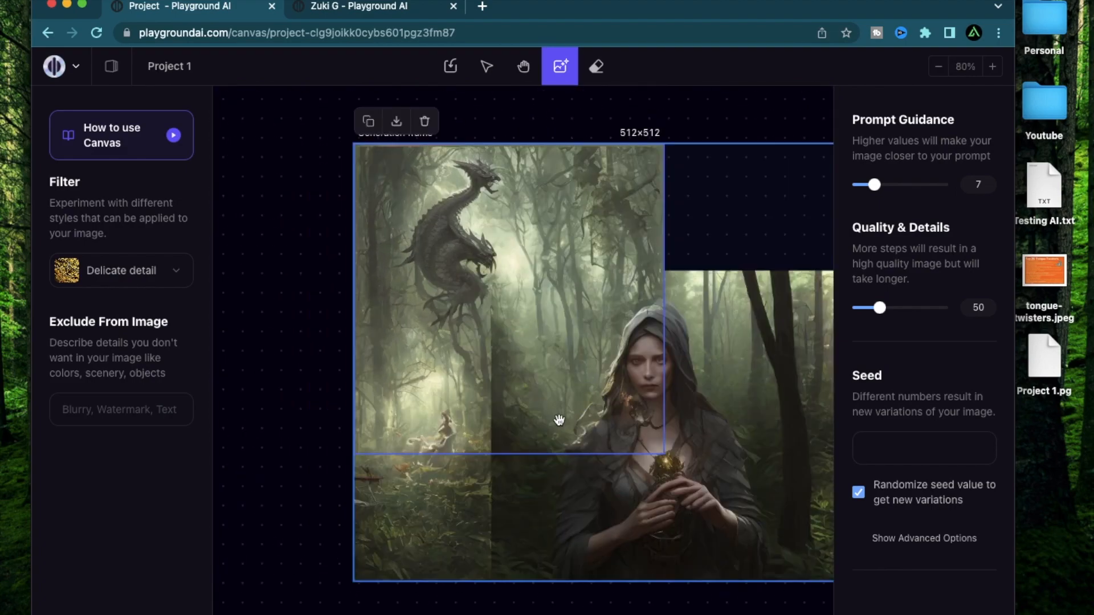
scroll(496, 422, right, 2)
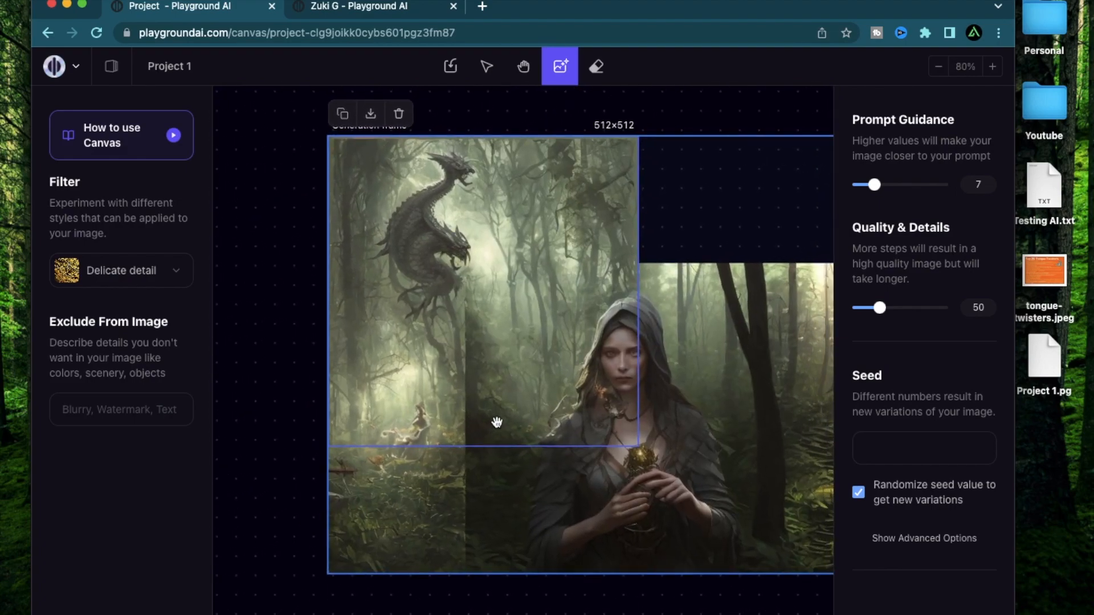
scroll(498, 412, up, 5)
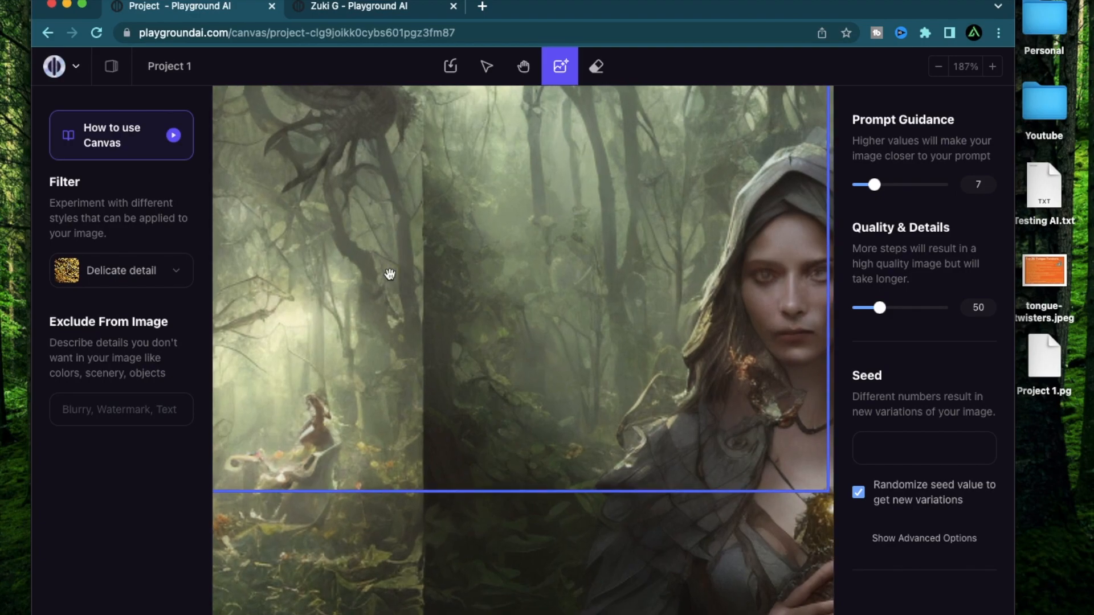
scroll(391, 275, up, 3)
scroll(514, 208, up, 2)
scroll(514, 209, right, 5)
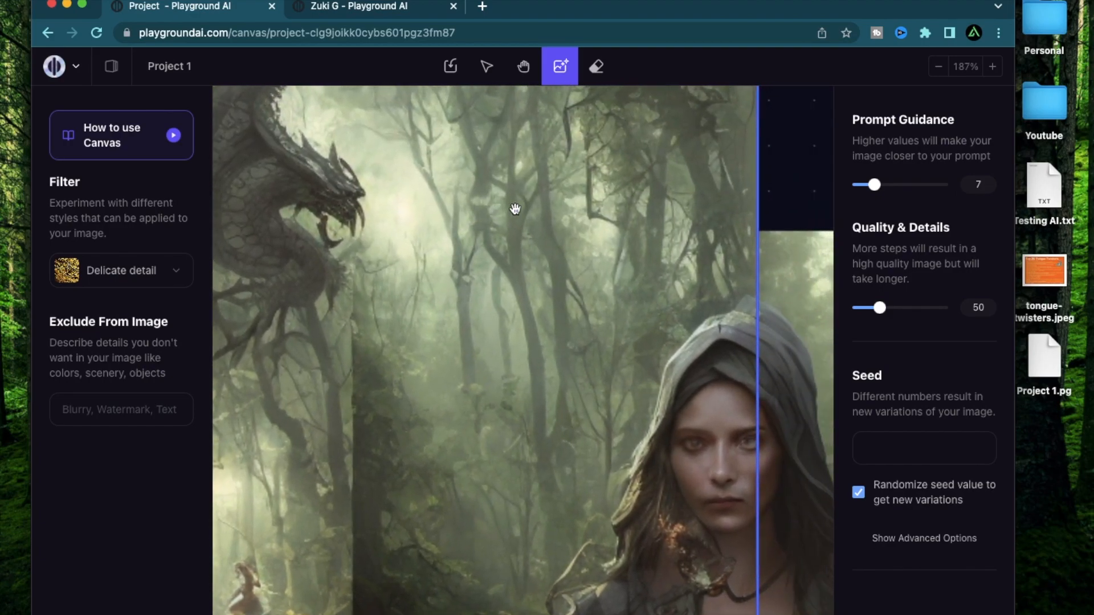
scroll(514, 209, right, 2)
scroll(514, 208, left, 3)
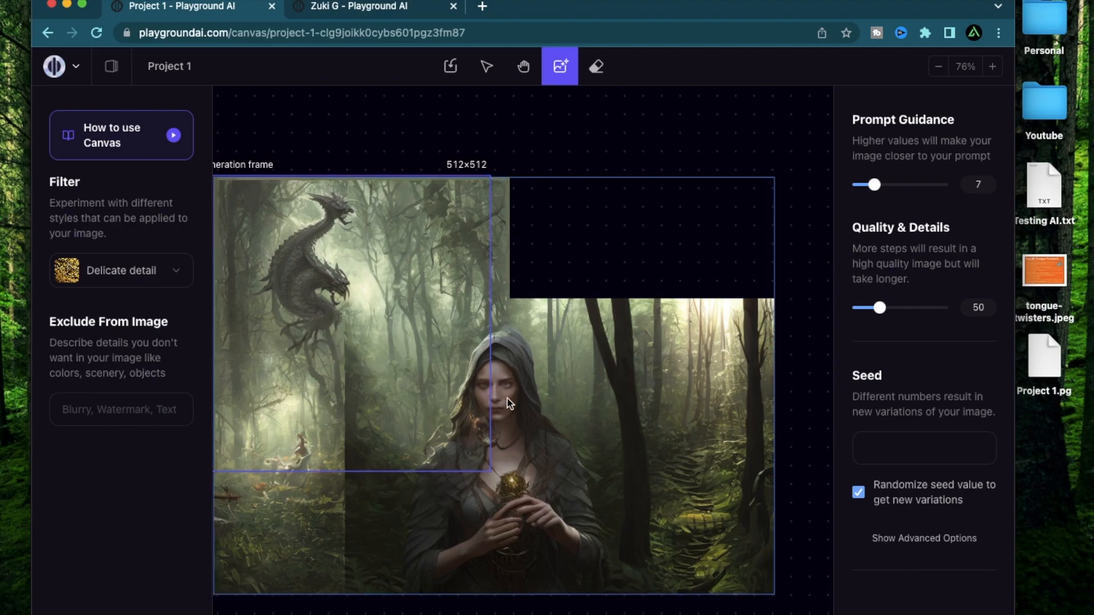
Generate the upper-left area again with the dragon prompt, and bring the whole extended image into the middle of the workspace.
click(366, 454)
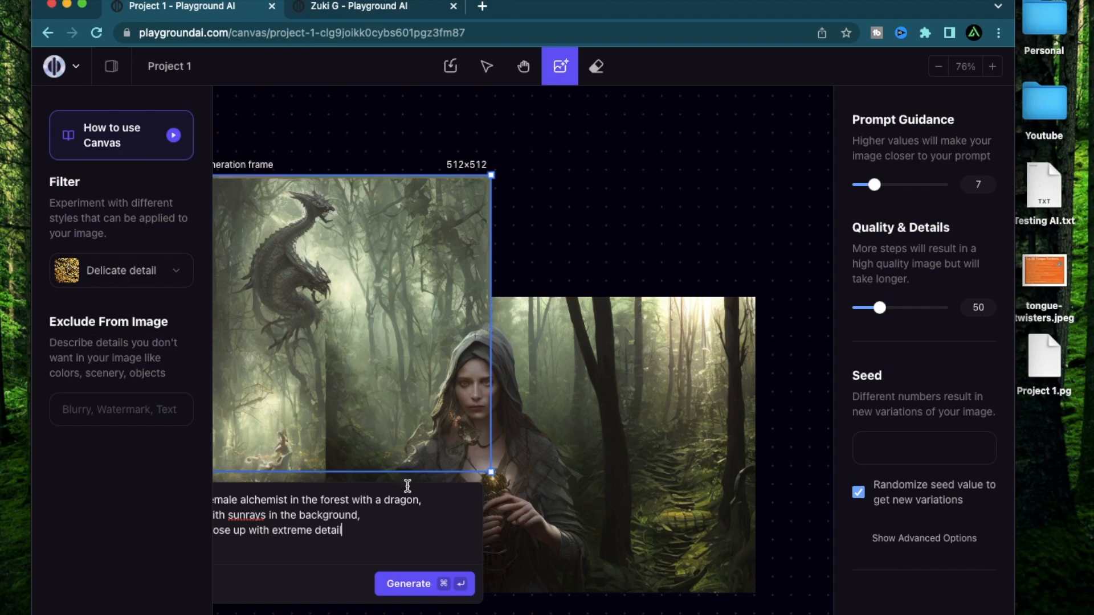
click(408, 590)
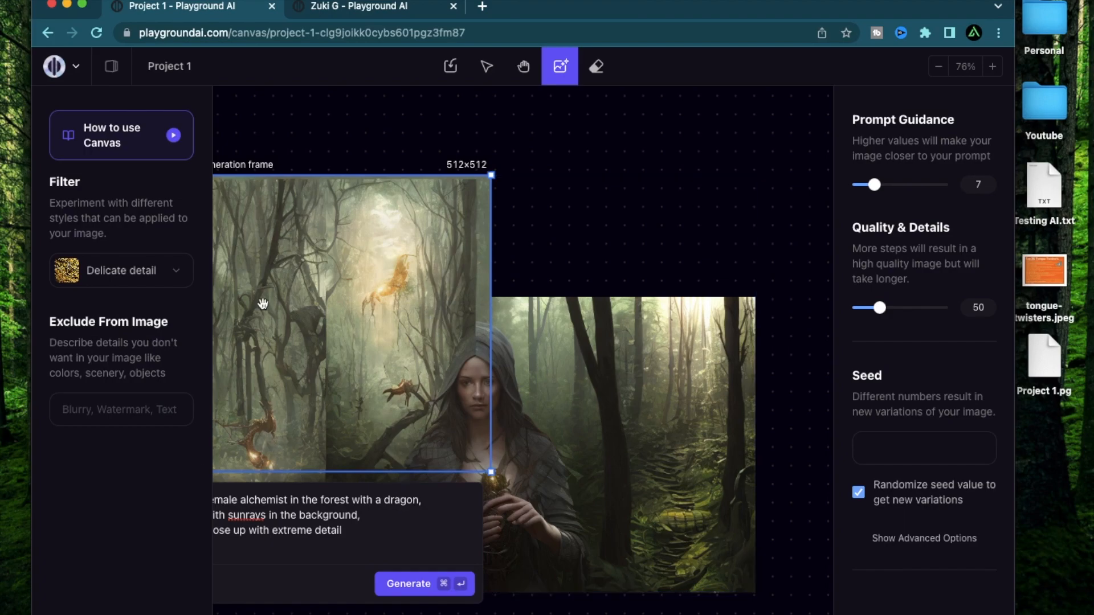
click(488, 69)
drag(378, 319, 423, 260)
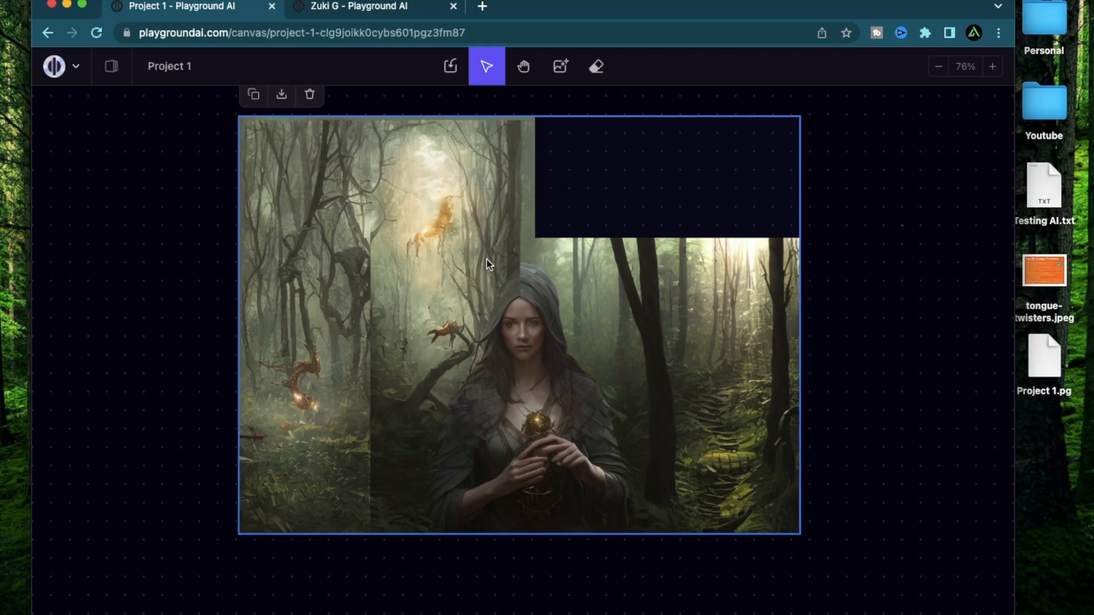
Examine the regenerated upper-left extension, its visible seams and the small dragon shapes, both at close range and in full.
scroll(488, 264, up, 5)
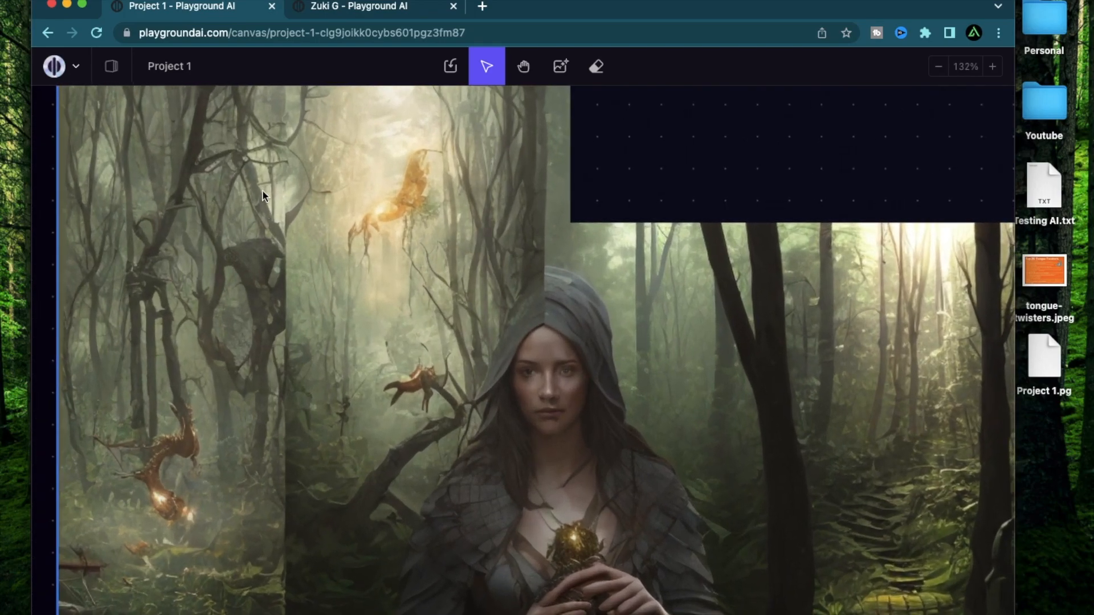
scroll(525, 311, down, 2)
scroll(525, 312, up, 8)
scroll(525, 312, down, 9)
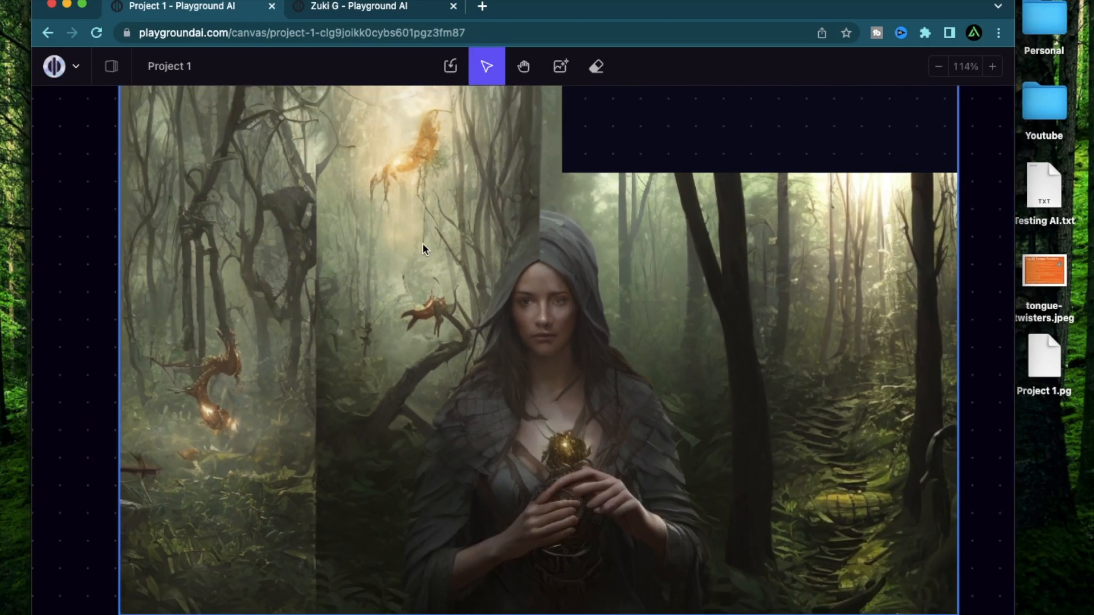
scroll(458, 336, down, 5)
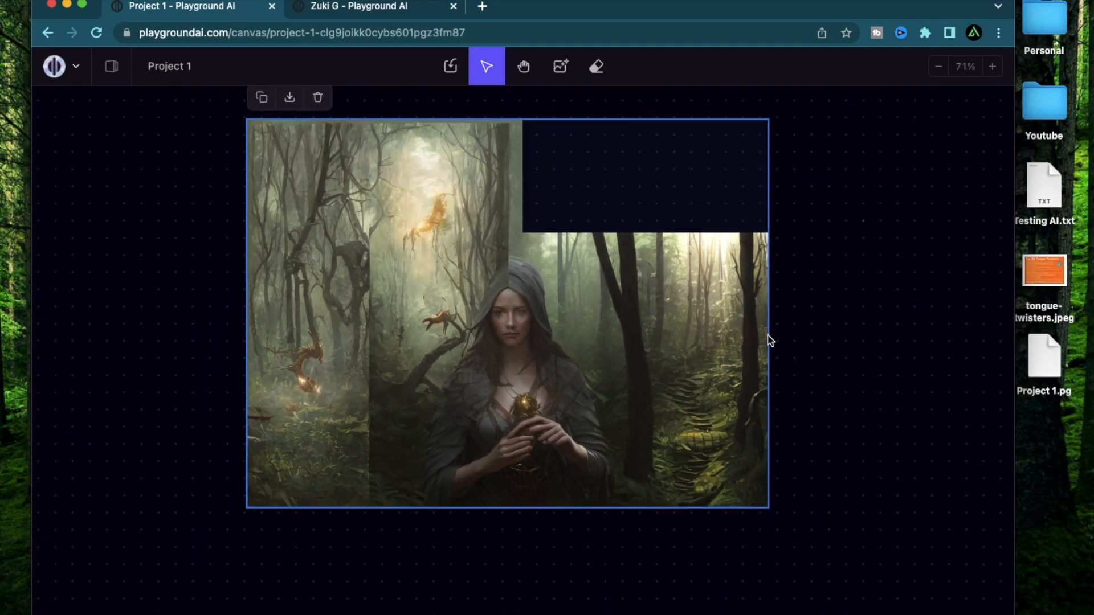
scroll(548, 383, up, 2)
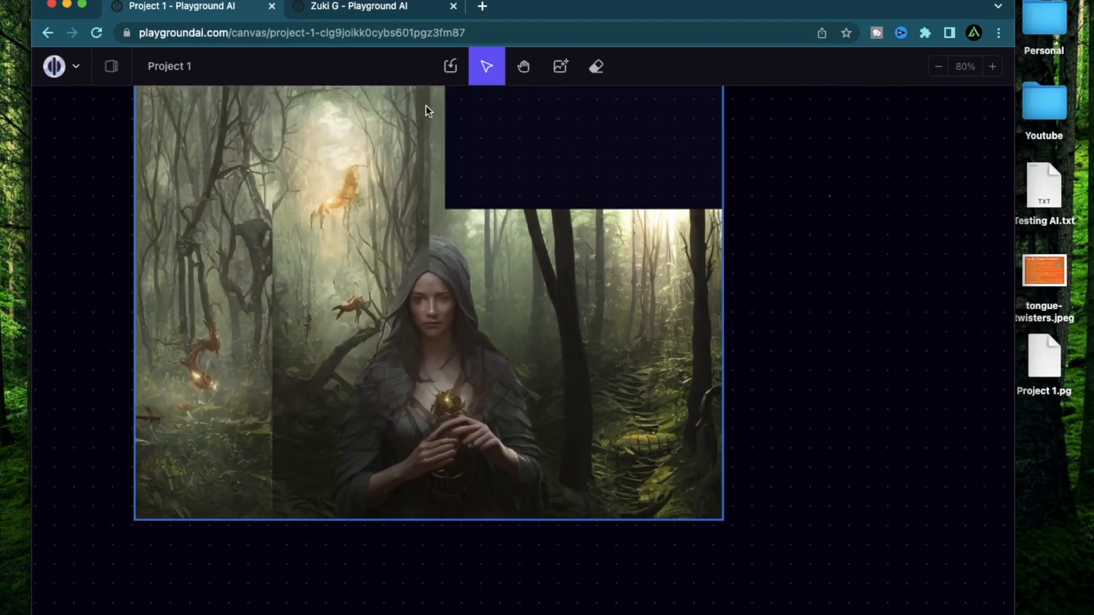
click(111, 66)
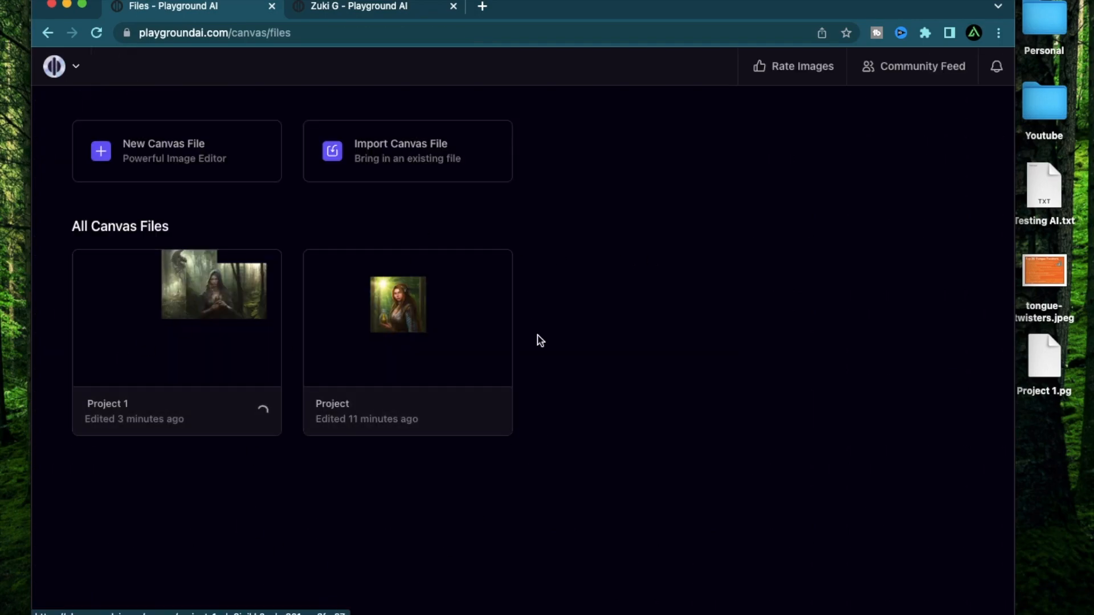
scroll(331, 347, down, 4)
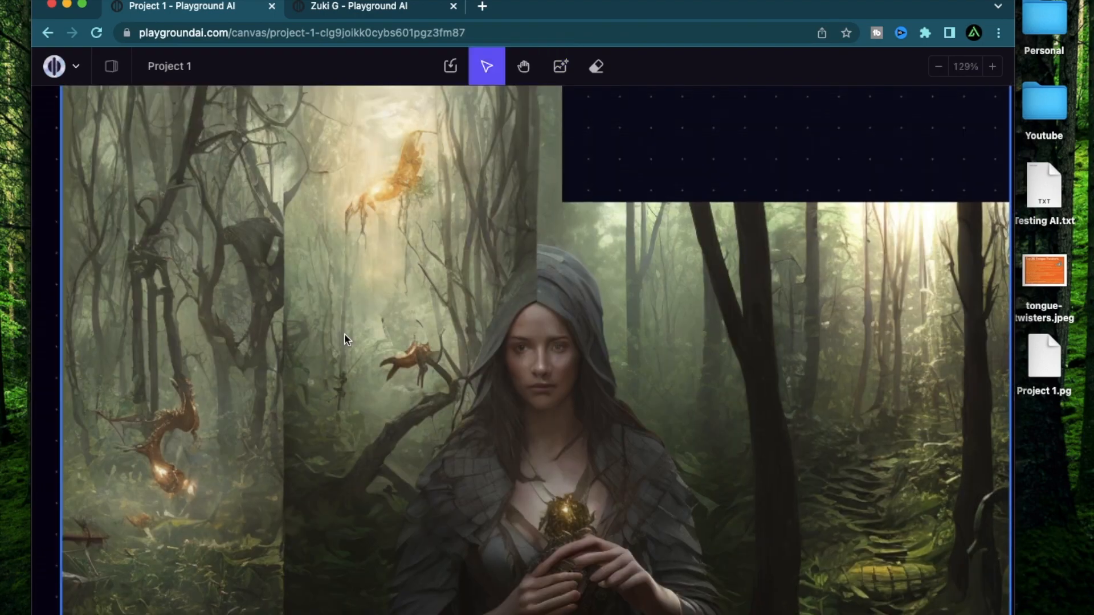
scroll(344, 334, down, 2)
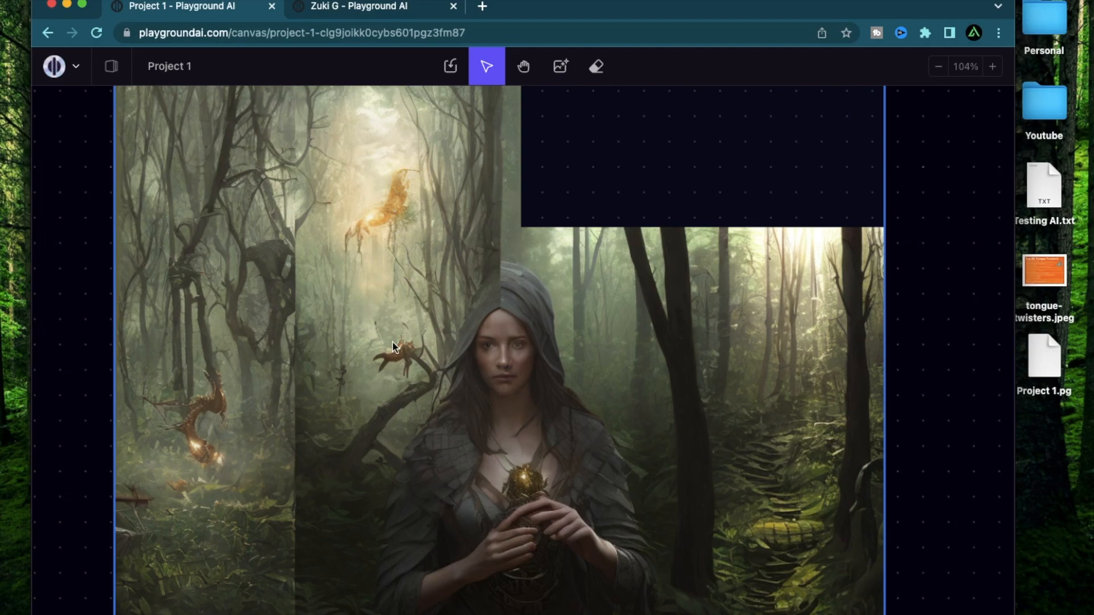
scroll(392, 341, down, 2)
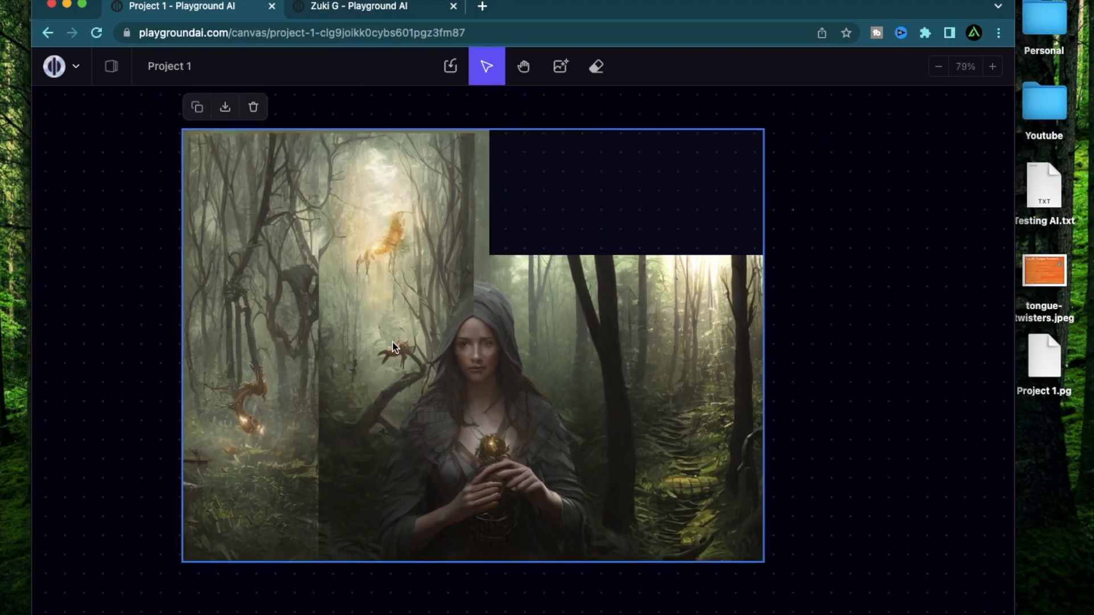
Return to the list of all canvas files and delete the Project 1 canvas file.
click(117, 71)
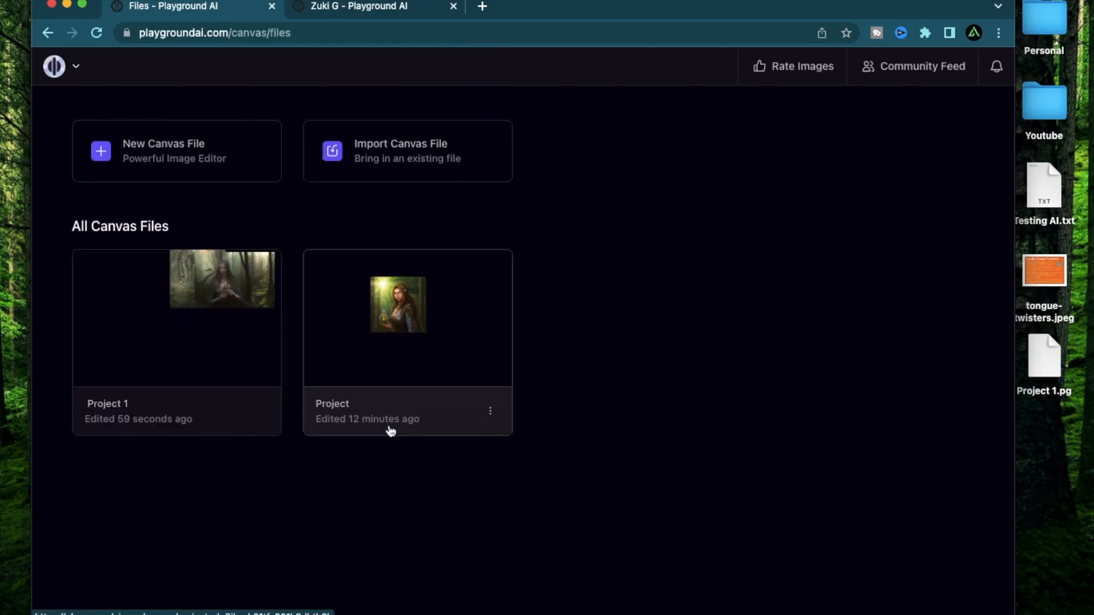
click(266, 410)
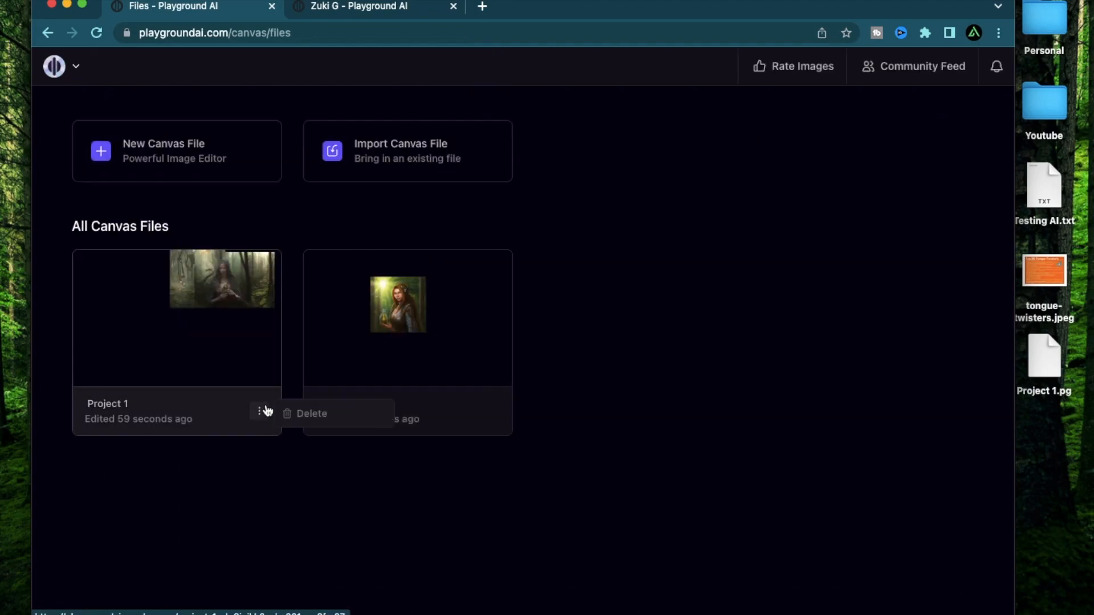
click(350, 416)
Preview the exported Project 1.pg file on the desktop, and import it as a canvas file.
click(1043, 359)
key(space)
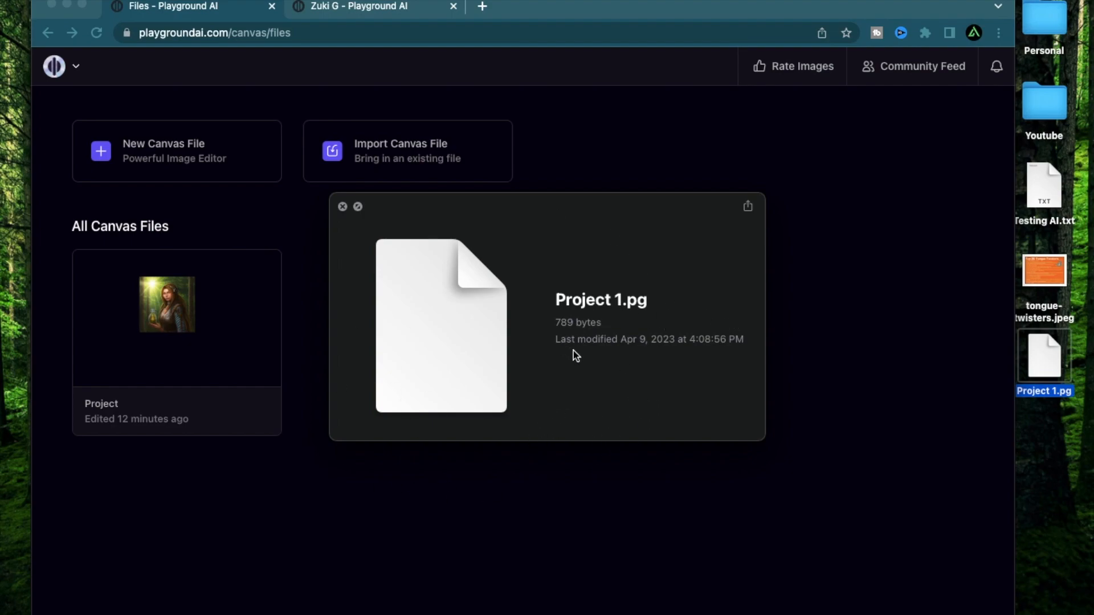
key(space)
click(383, 275)
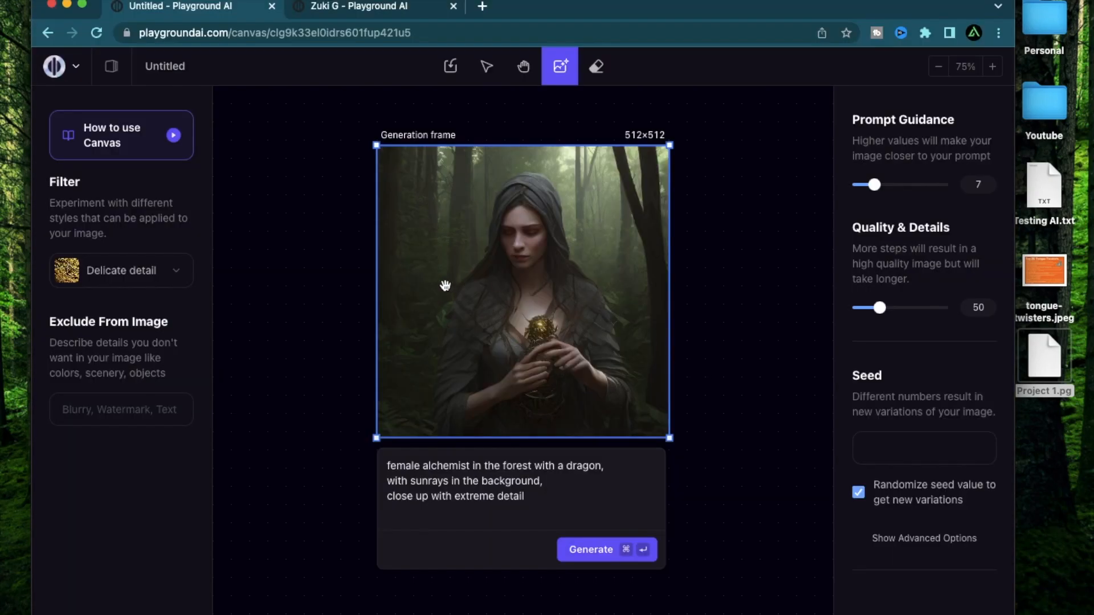
Check the re-imported alchemist image up close and rename the untitled canvas as Project 1.
scroll(550, 271, up, 3)
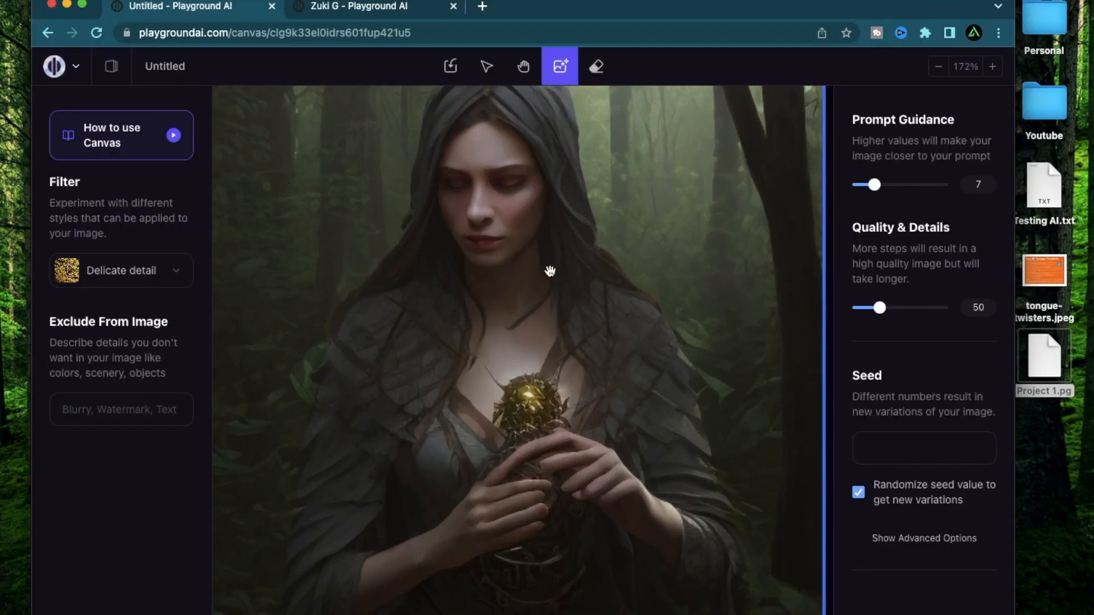
scroll(550, 269, down, 5)
click(181, 69)
text(Project 1)
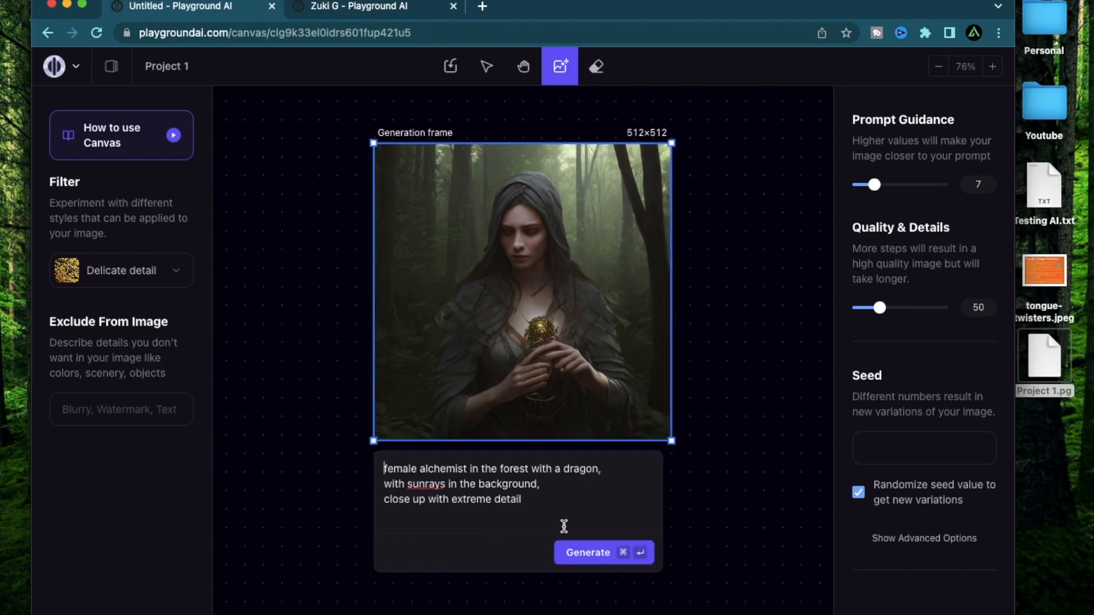
Remove "with a dragon" from the end of the prompt's first line.
click(595, 474)
drag(597, 470, 542, 469)
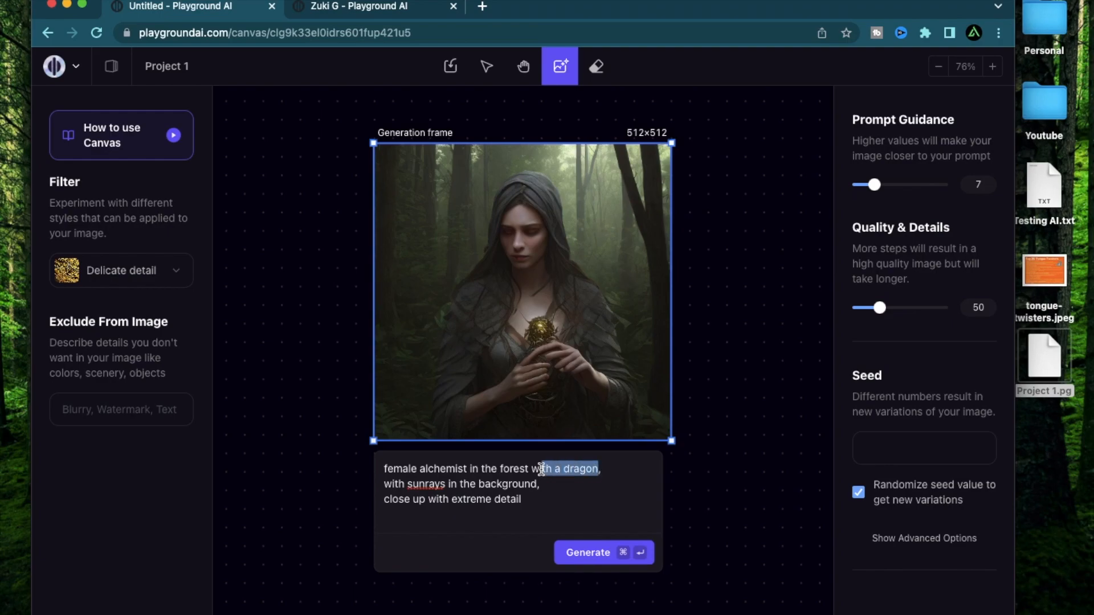
key(BackSpace)
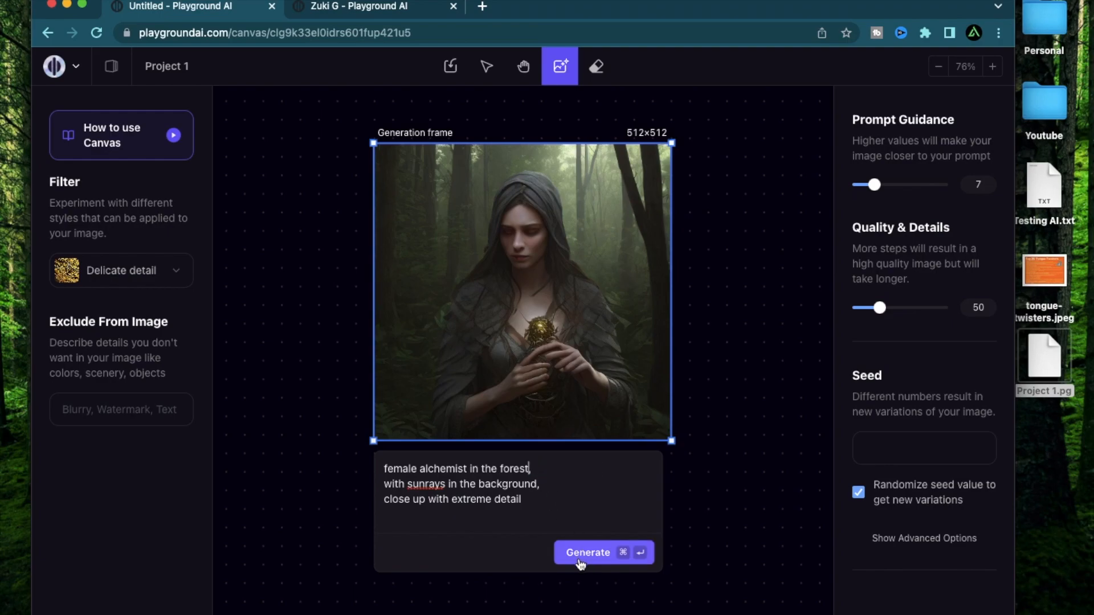
Move the generation frame right so it still overlaps part of the woman, then generate and inspect the right extension.
drag(549, 334, 675, 334)
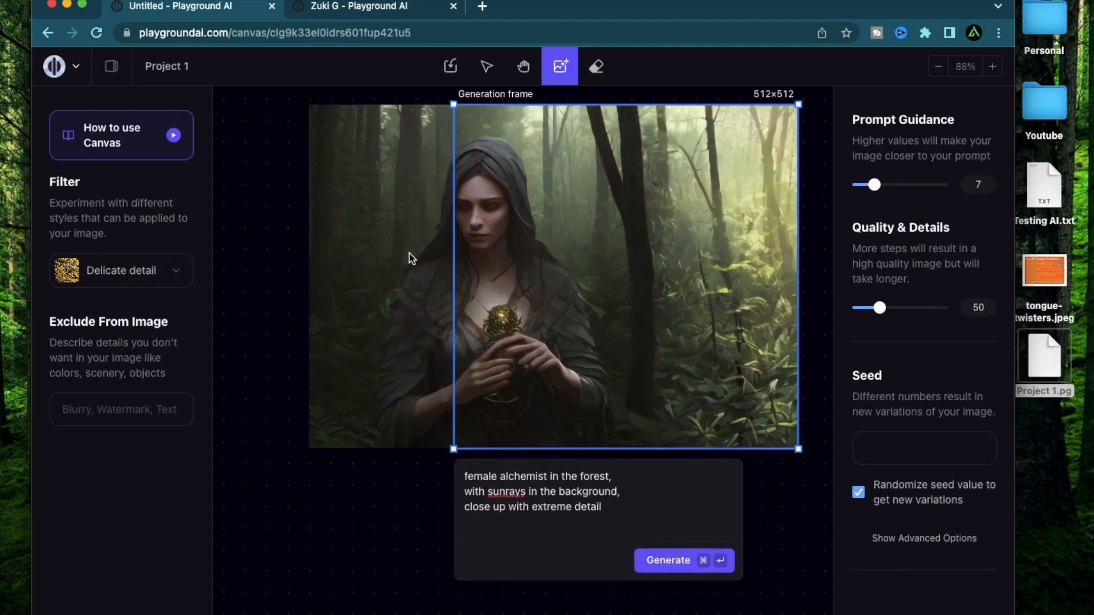
scroll(749, 317, right, 1)
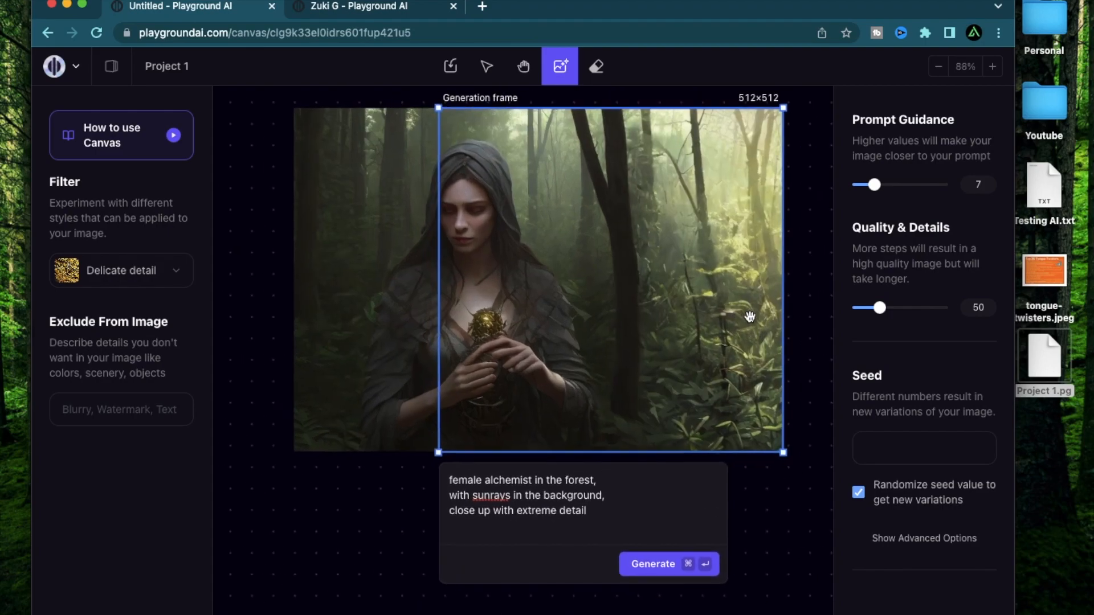
scroll(617, 328, up, 5)
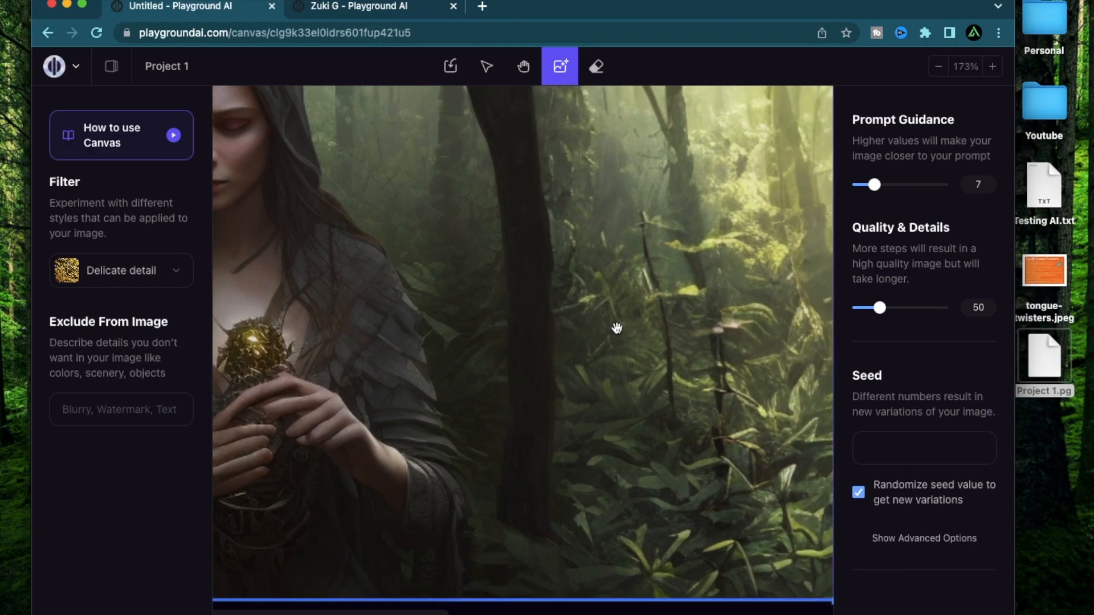
scroll(617, 328, down, 5)
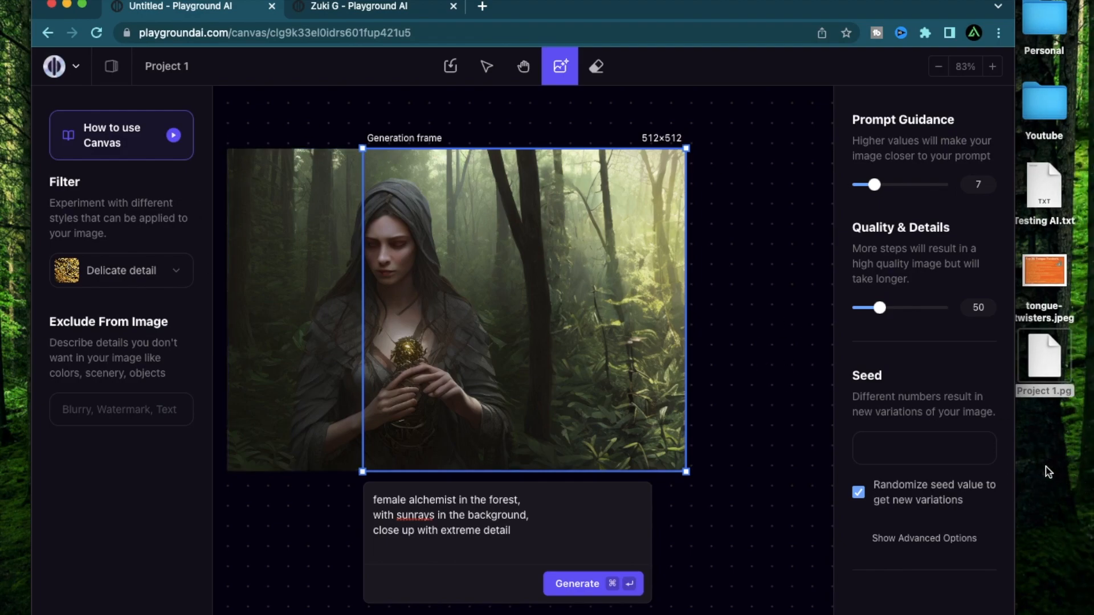
Move the image right and align the generation frame over its left edge, leaving more than half the frame empty.
click(307, 283)
drag(295, 312, 491, 315)
click(402, 316)
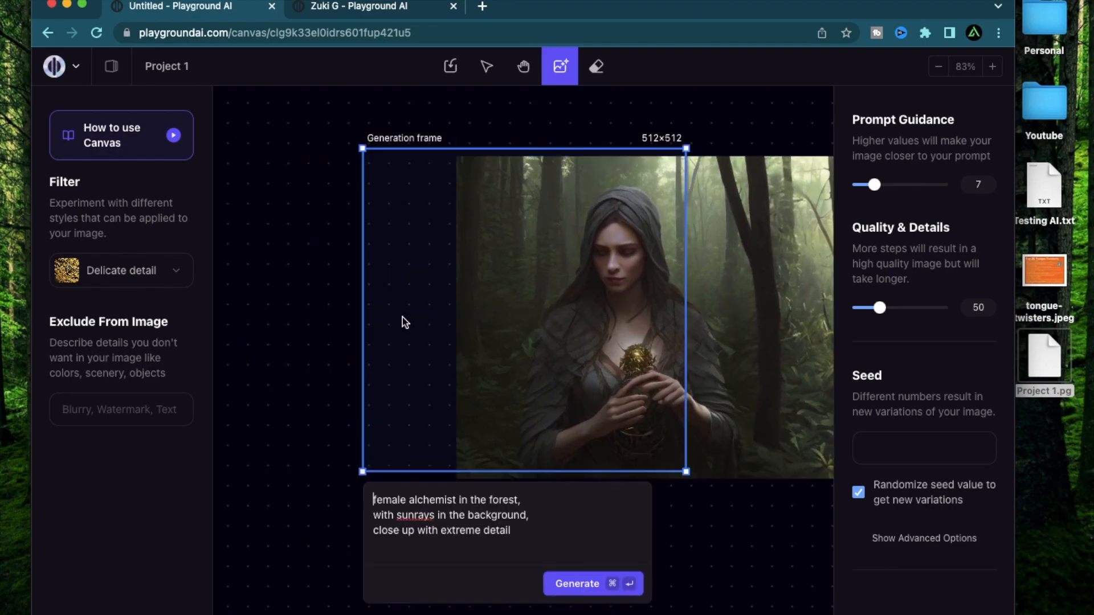
drag(405, 300, 308, 306)
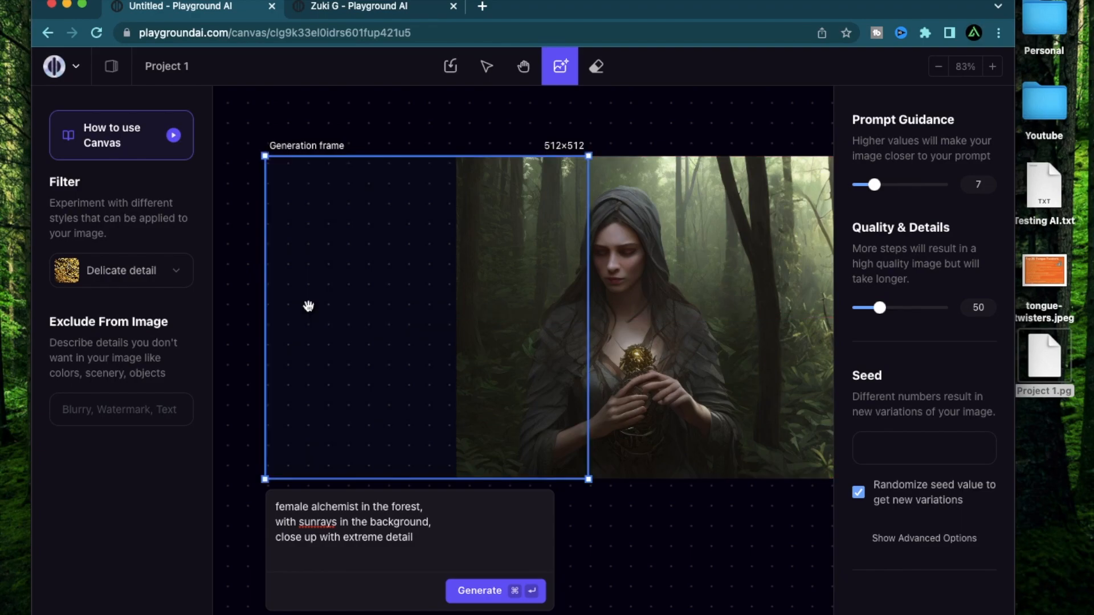
Generate the left extension, examine its seam and the table at close range, and undo the generation.
click(463, 591)
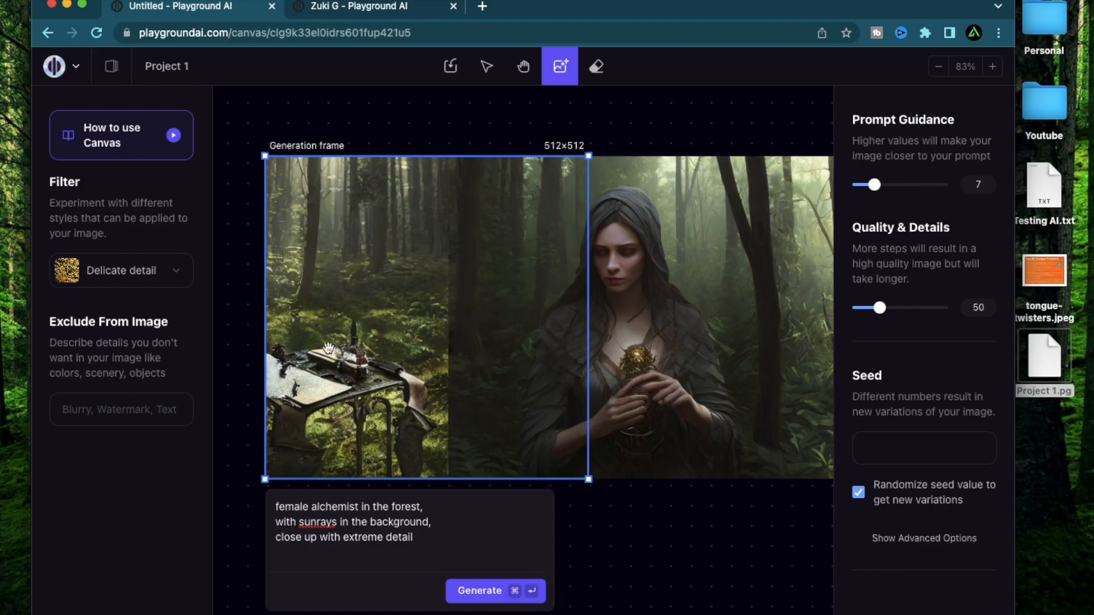
scroll(331, 342, up, 3)
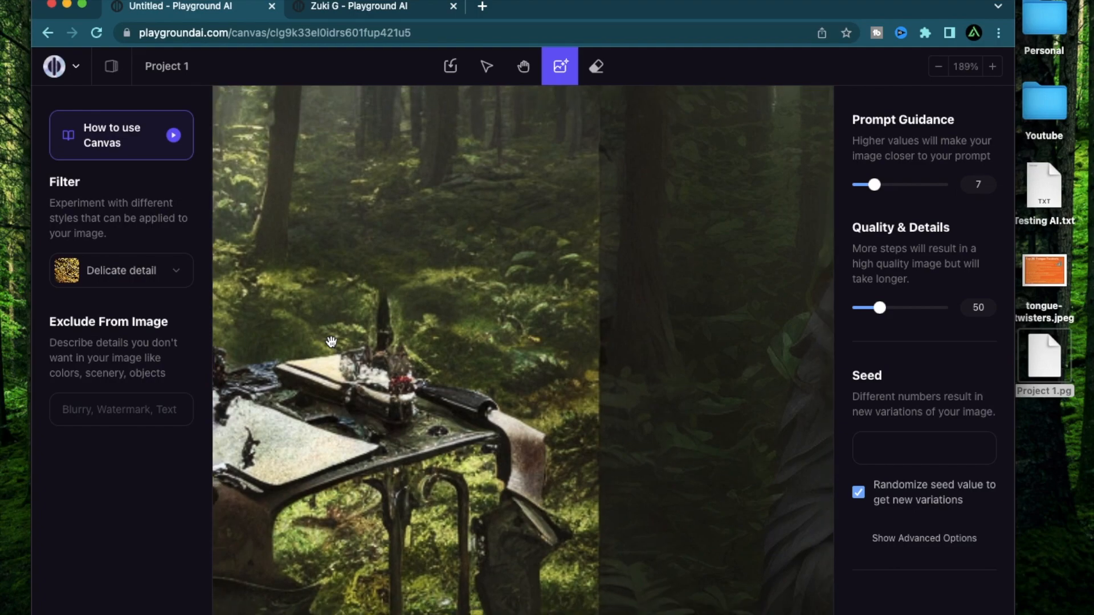
scroll(479, 245, down, 2)
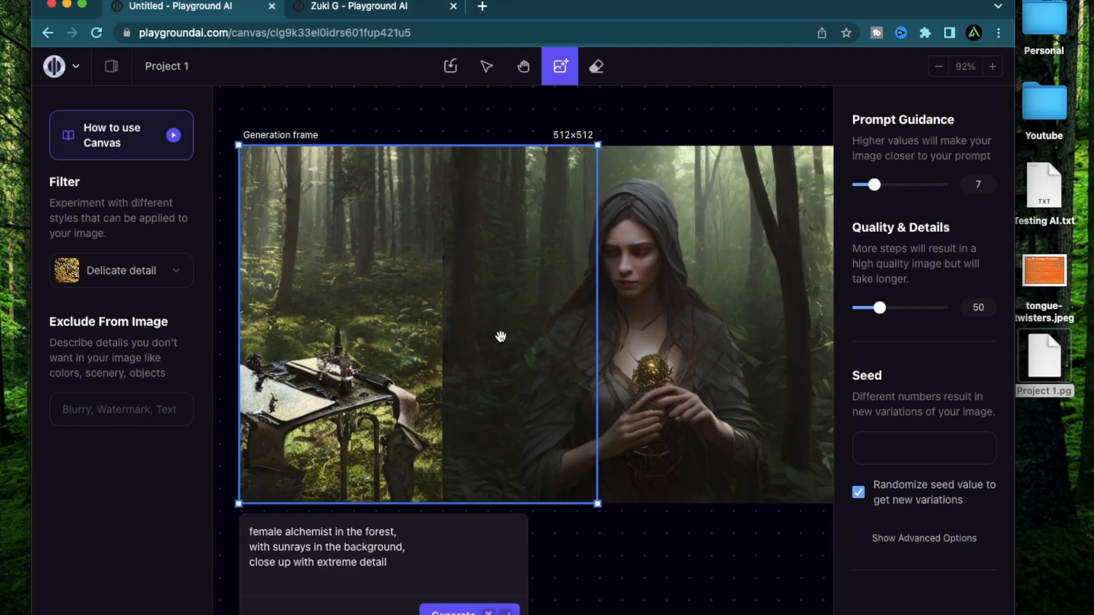
scroll(490, 267, up, 3)
scroll(490, 267, up, 10)
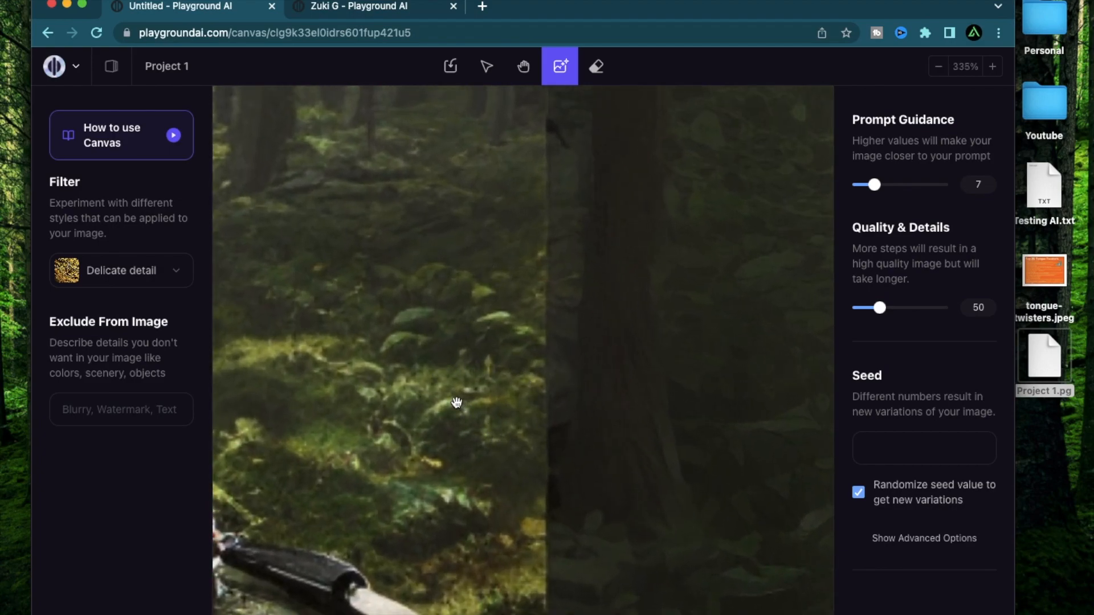
scroll(530, 353, down, 12)
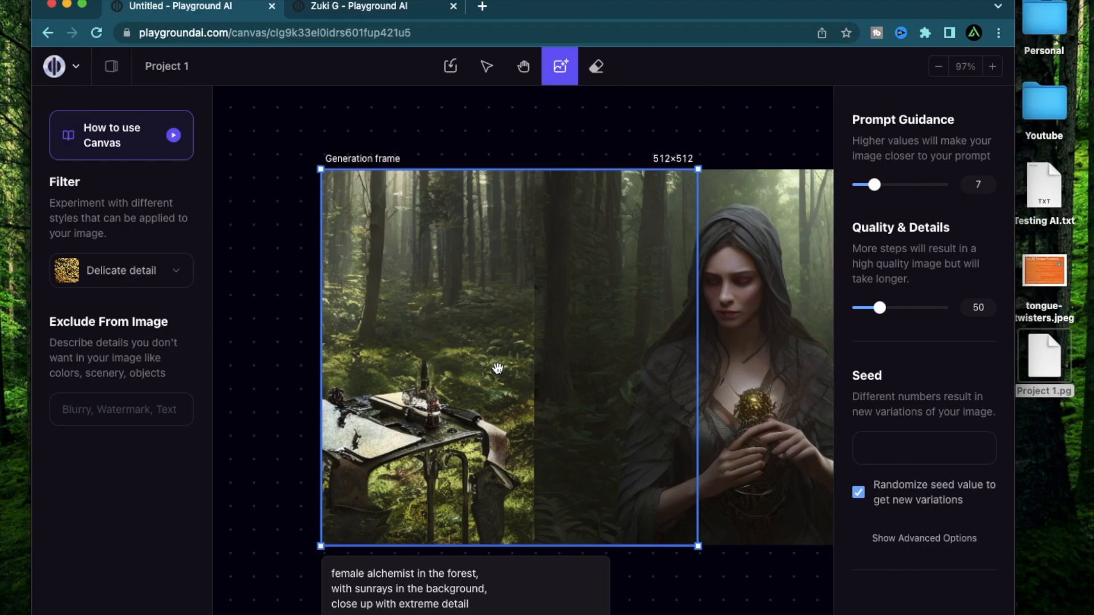
key(super+z)
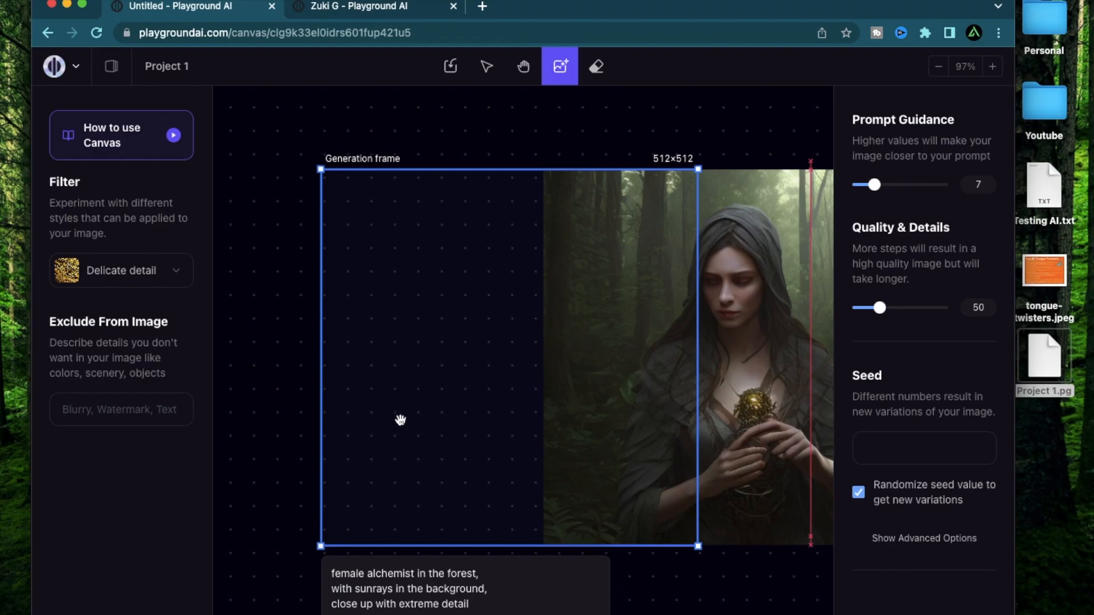
Shift the generation frame slightly right for more overlap, generate the left extension again, and undo the result.
click(225, 156)
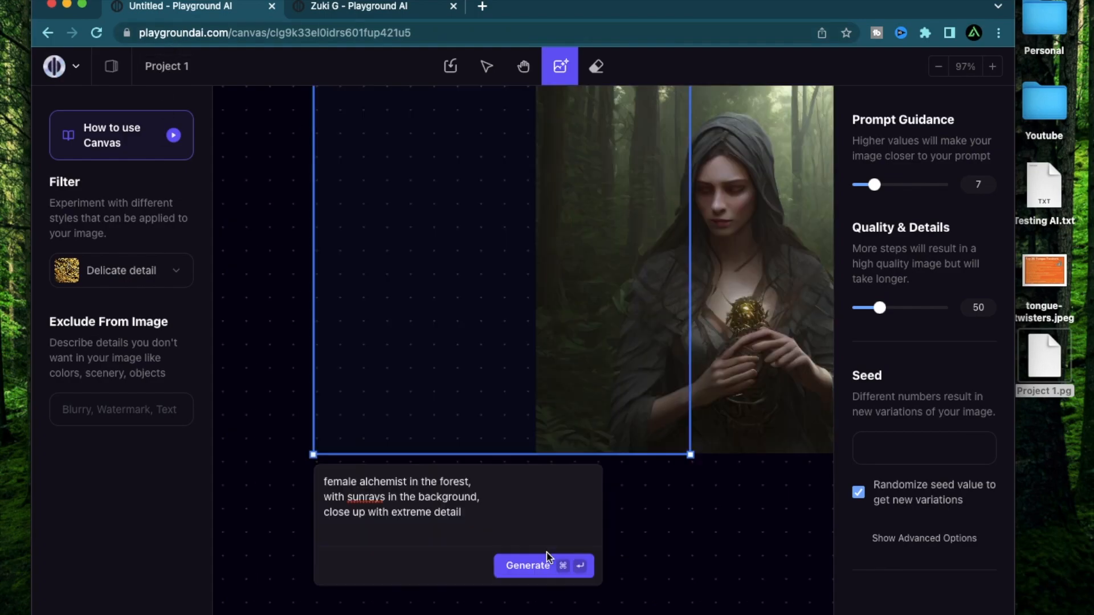
click(536, 565)
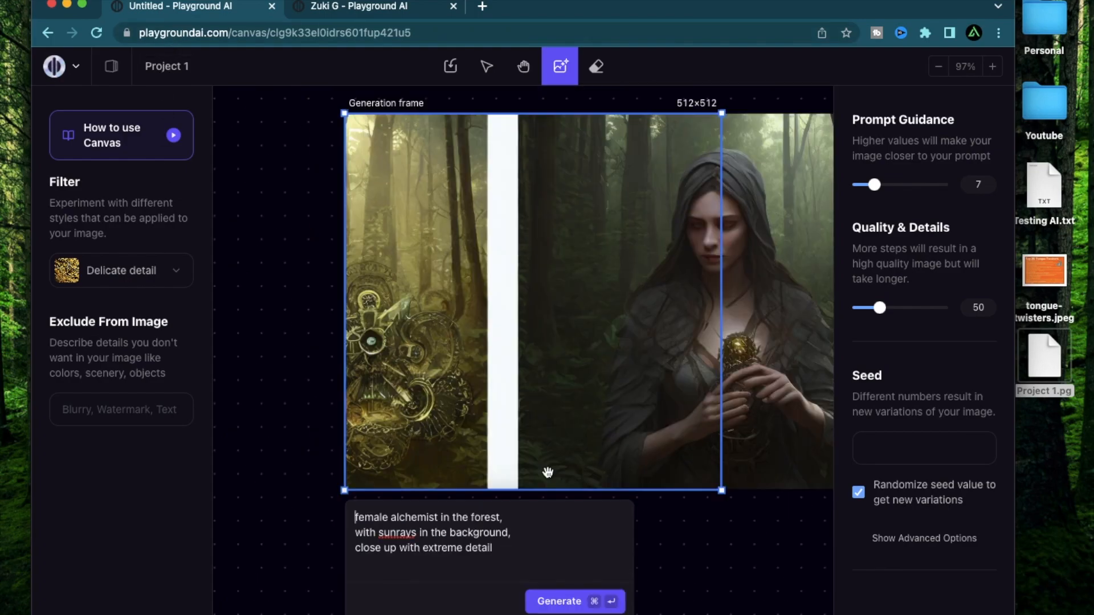
key(super+z)
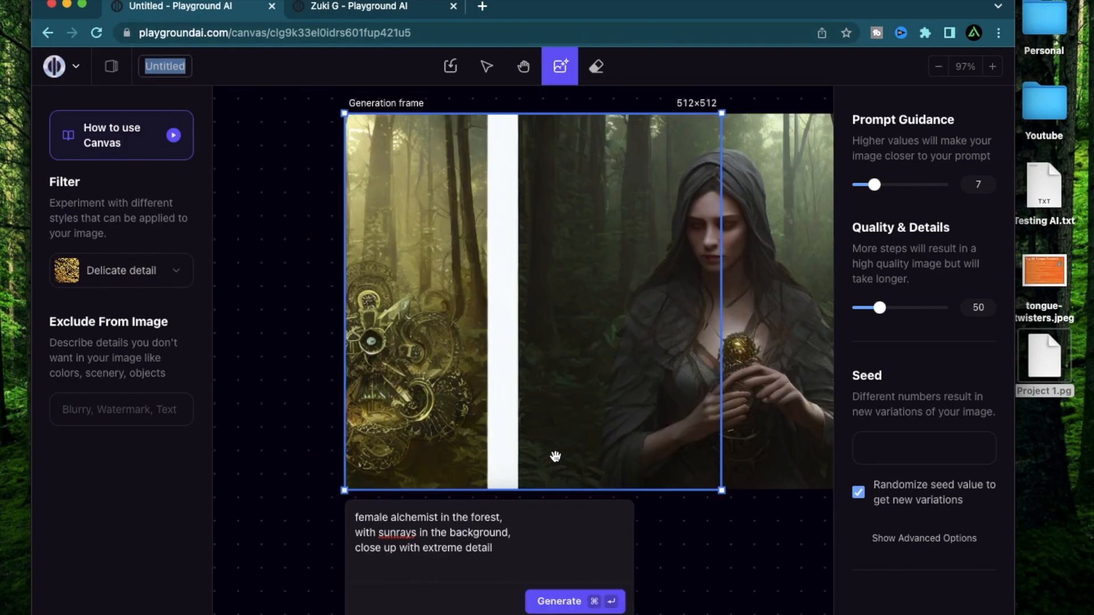
key(super+z)
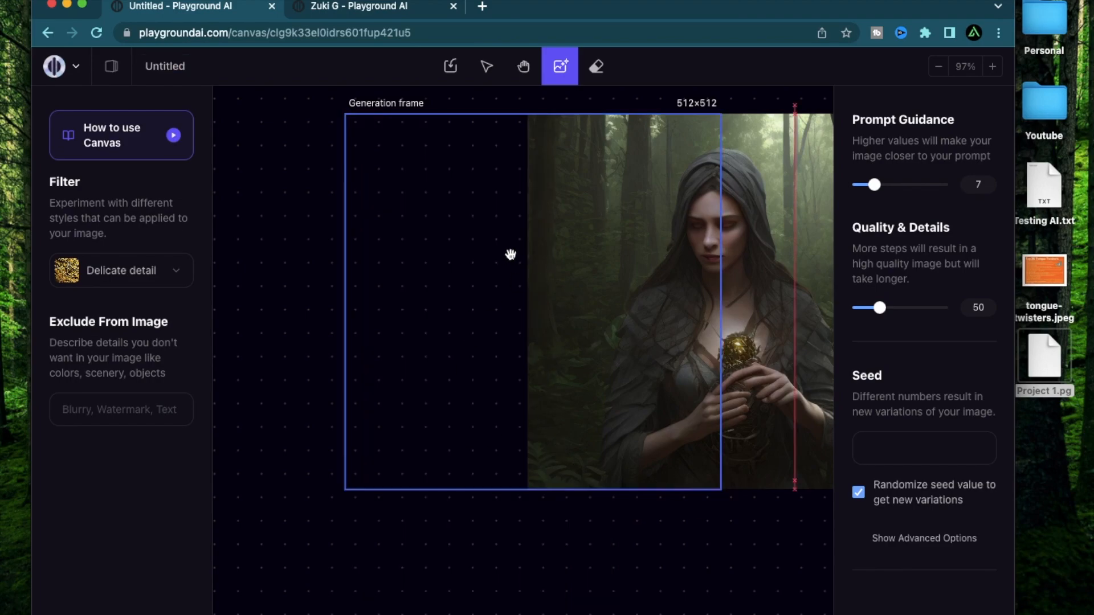
Move the generation frame up and right so it overlaps the woman's upper body and the forest, then generate the upward extension.
scroll(509, 255, up, 2)
scroll(509, 254, up, 5)
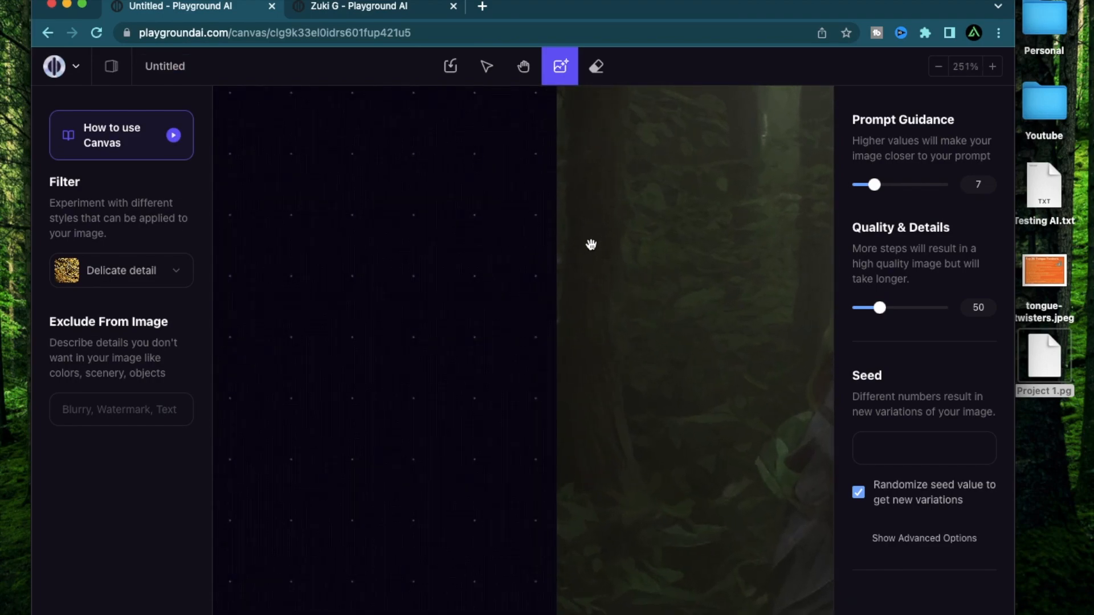
scroll(608, 310, down, 4)
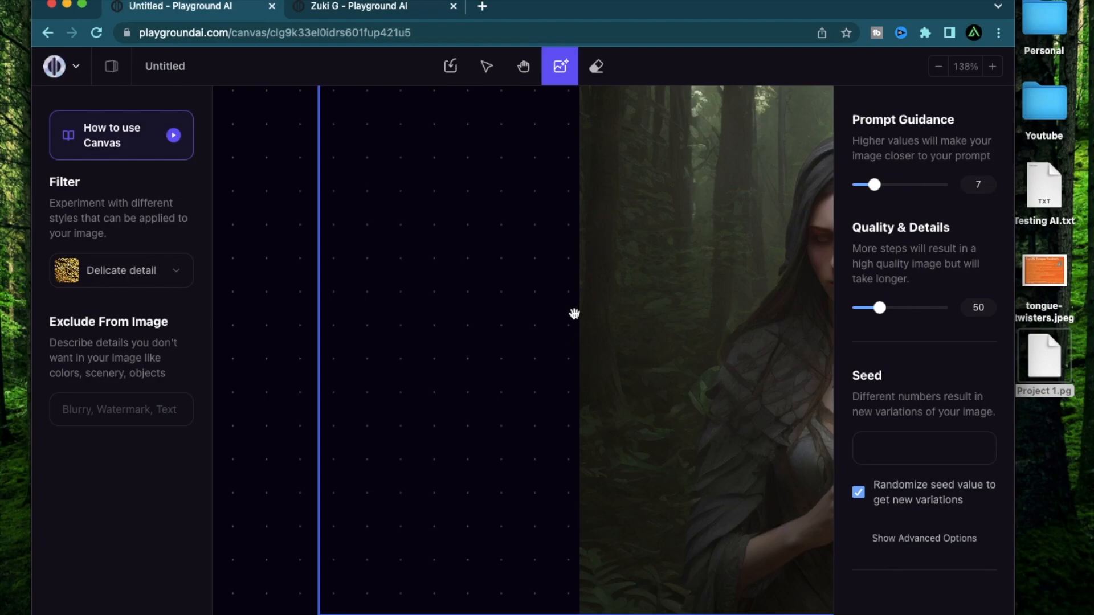
scroll(627, 311, down, 2)
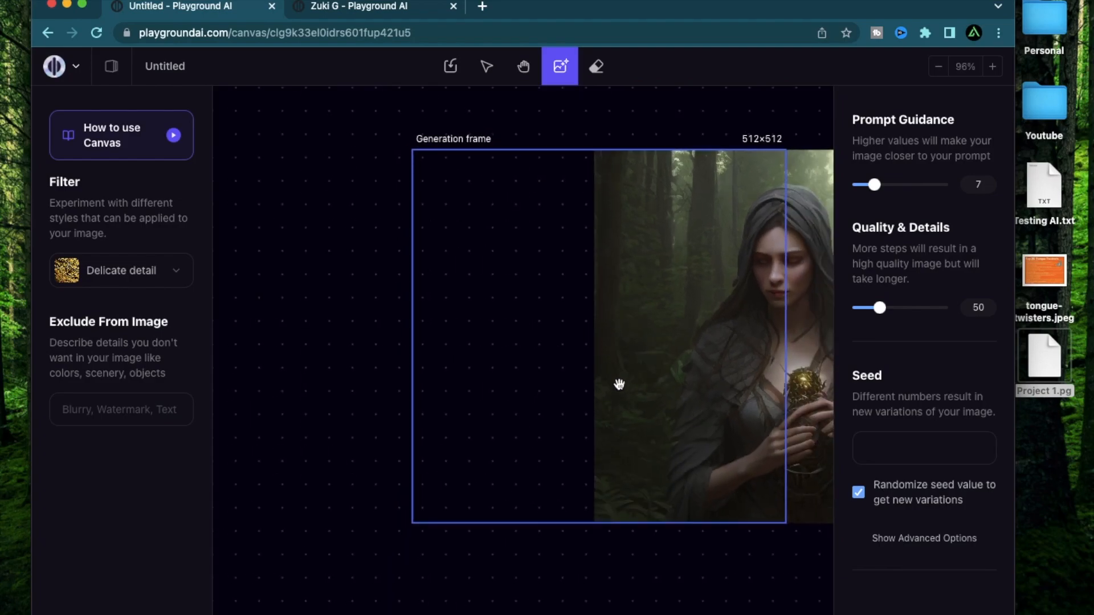
scroll(608, 332, right, 4)
scroll(608, 332, up, 1)
scroll(456, 380, up, 1)
scroll(457, 380, right, 1)
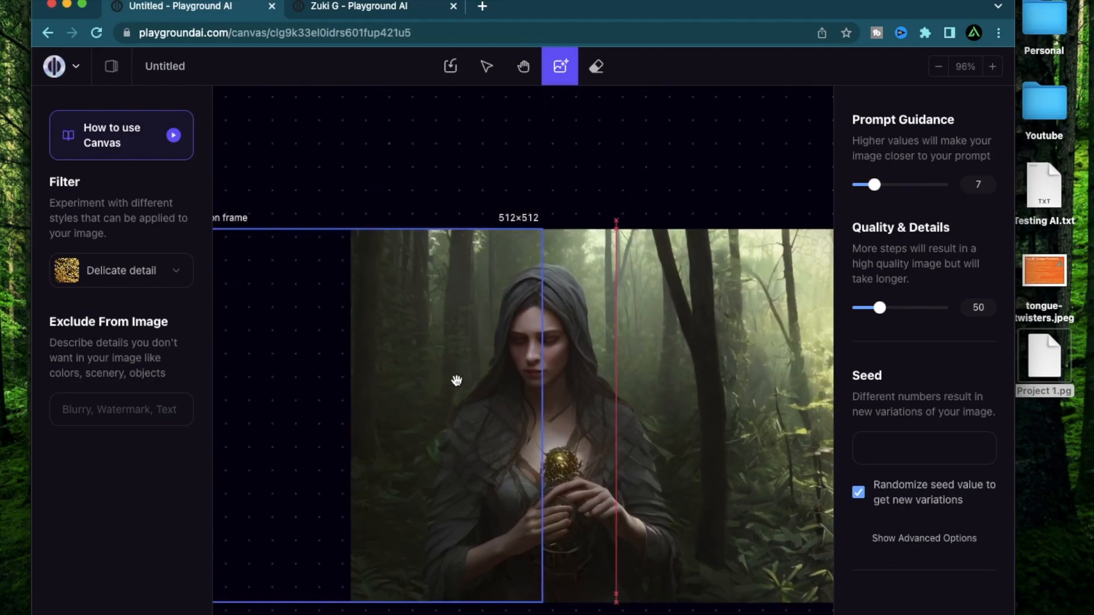
scroll(431, 360, up, 1)
scroll(431, 360, right, 1)
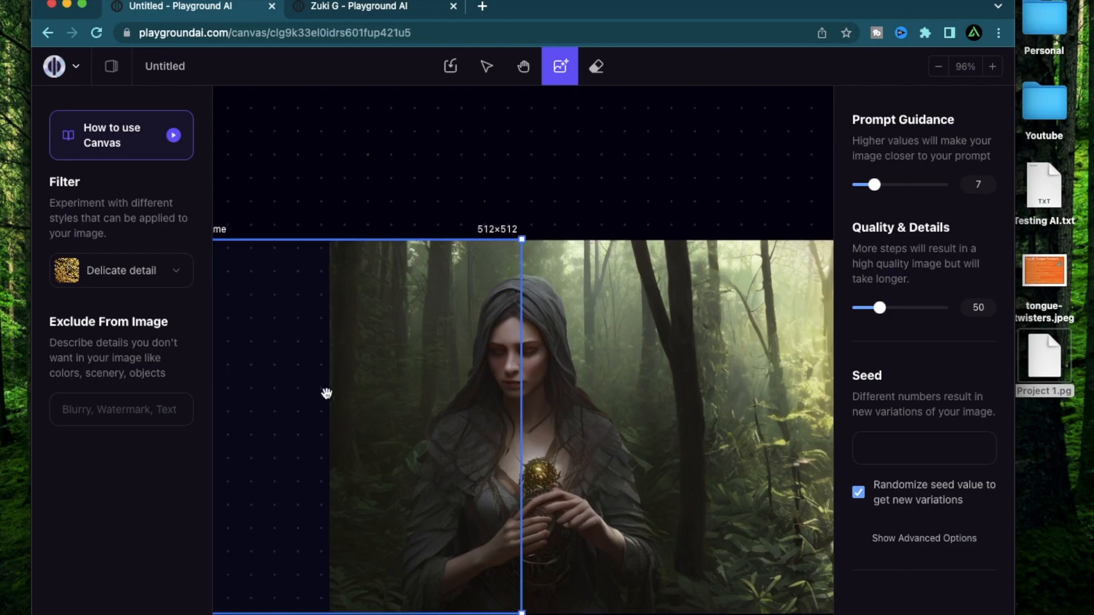
drag(298, 415, 591, 215)
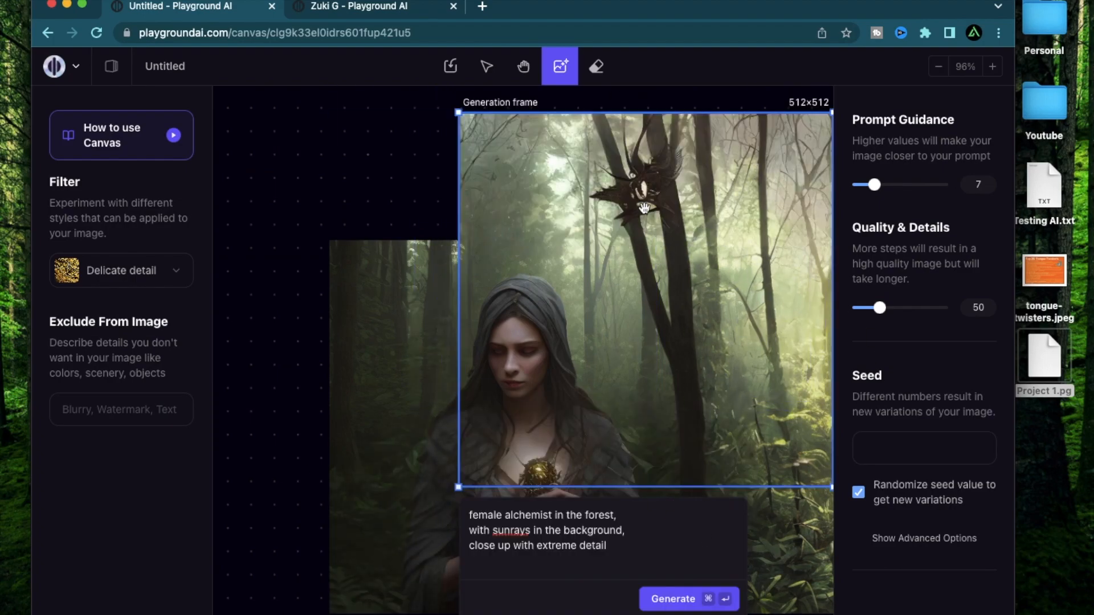
Examine the upward extension at close range, especially the dark shape on the tree trunks and the blend around the woman.
scroll(645, 208, up, 10)
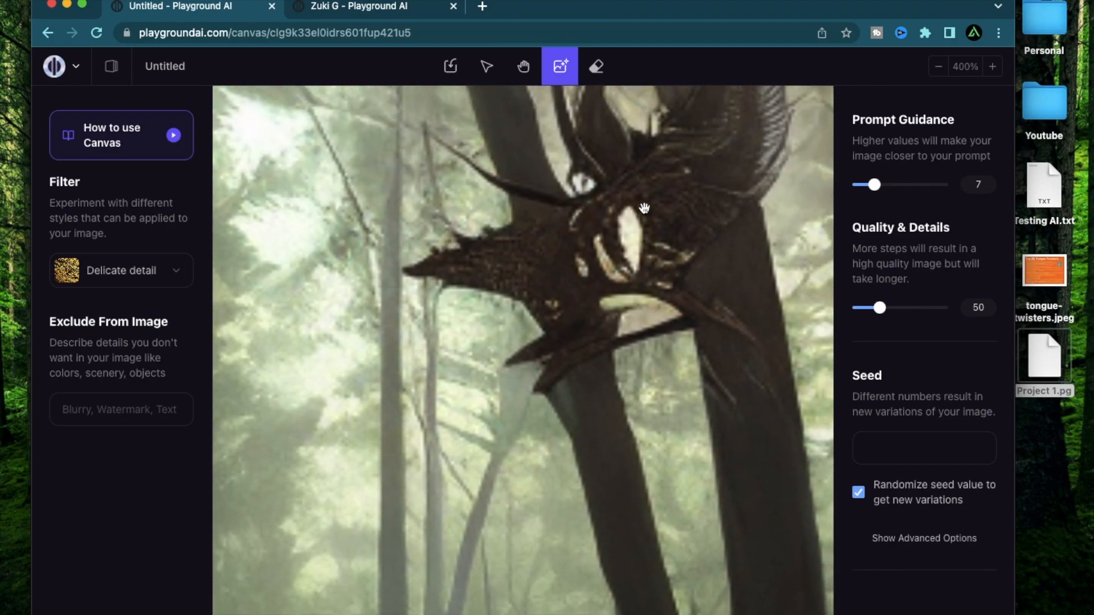
scroll(683, 251, up, 3)
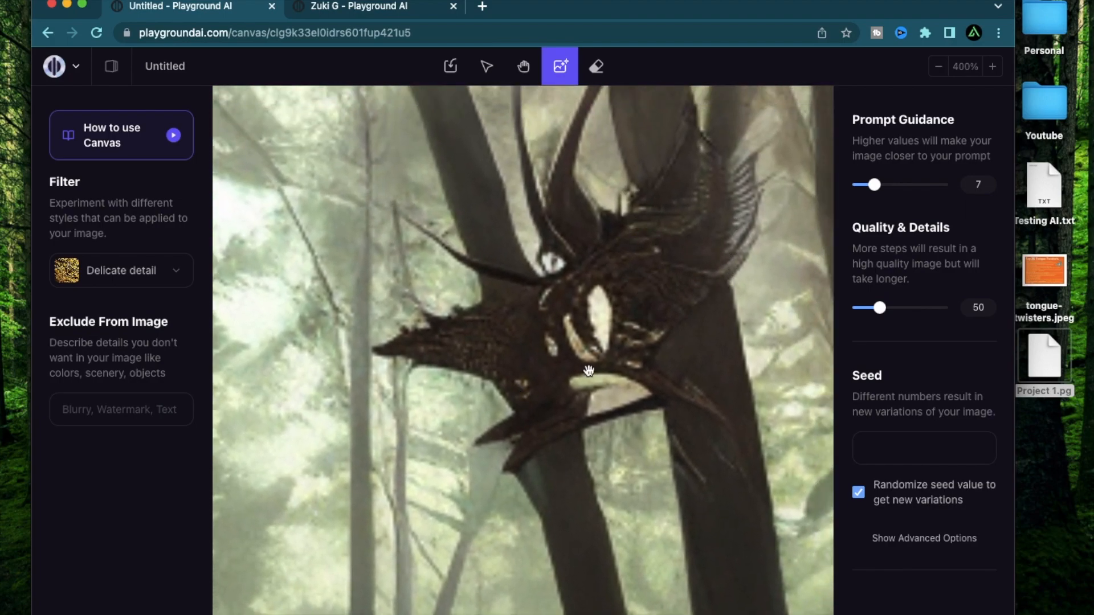
scroll(599, 361, down, 10)
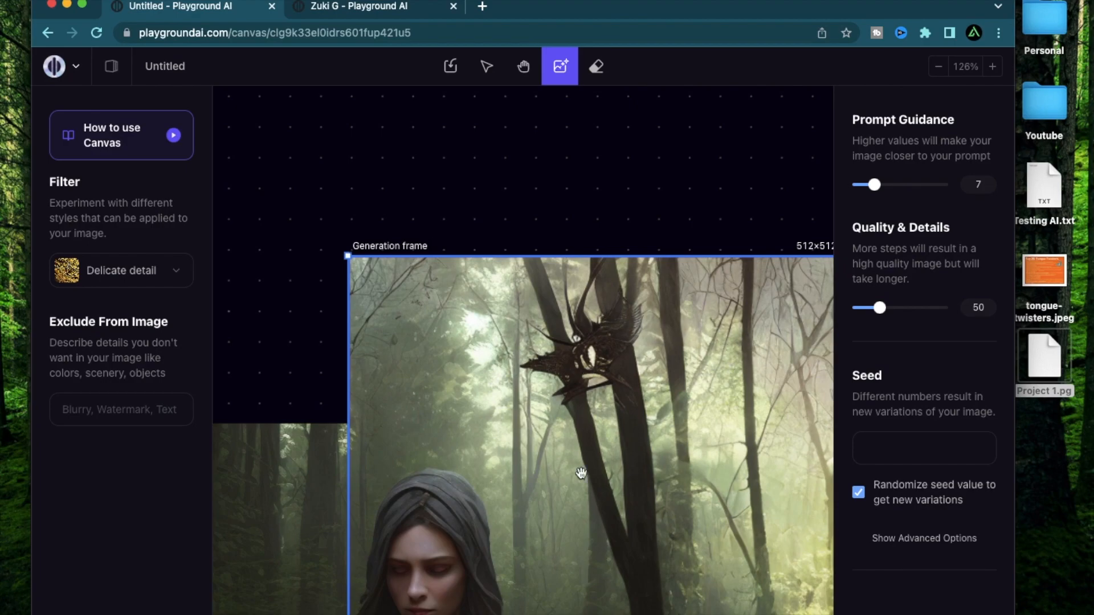
scroll(574, 472, down, 2)
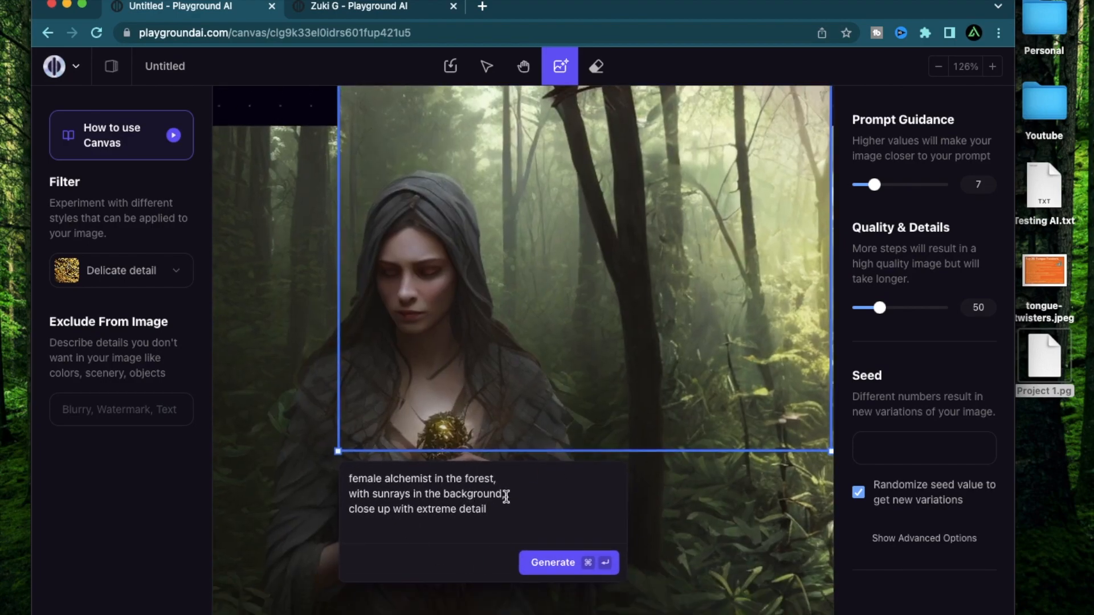
scroll(564, 327, up, 5)
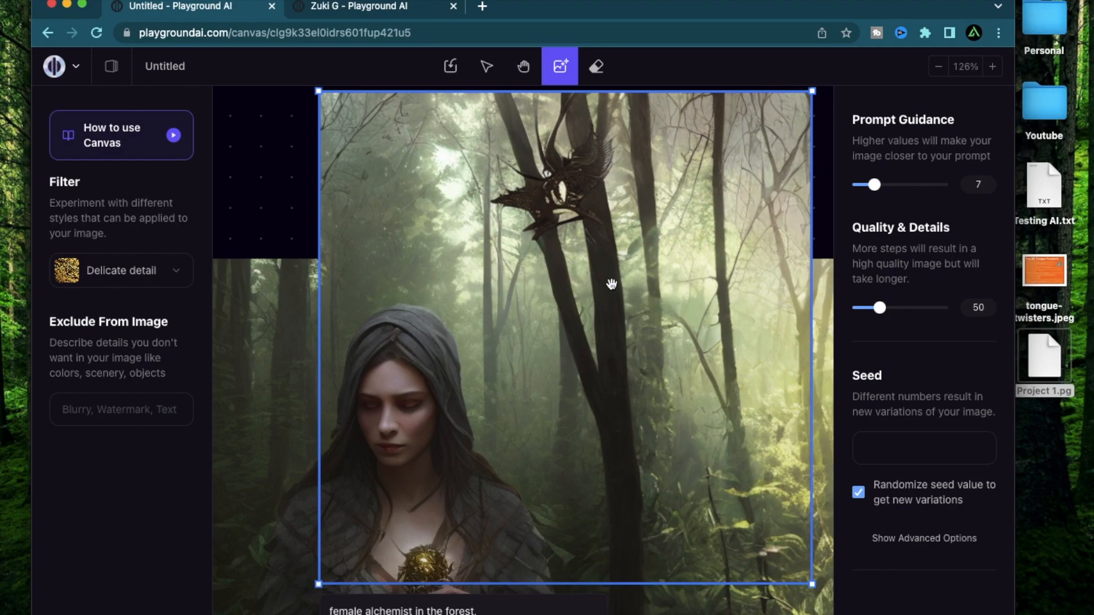
scroll(684, 484, right, 3)
scroll(684, 484, down, 2)
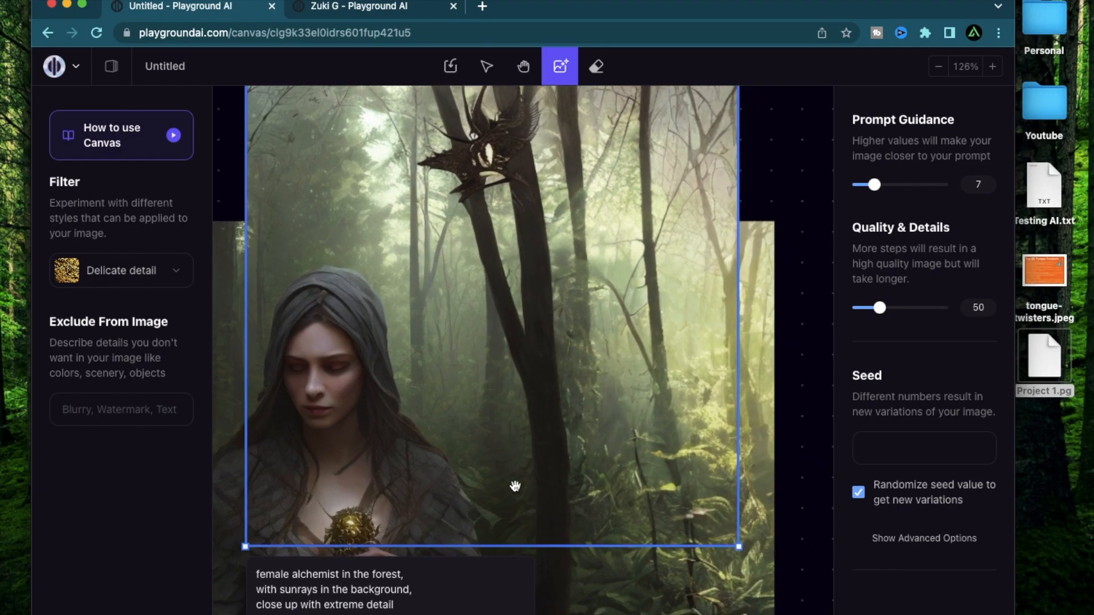
scroll(383, 368, left, 3)
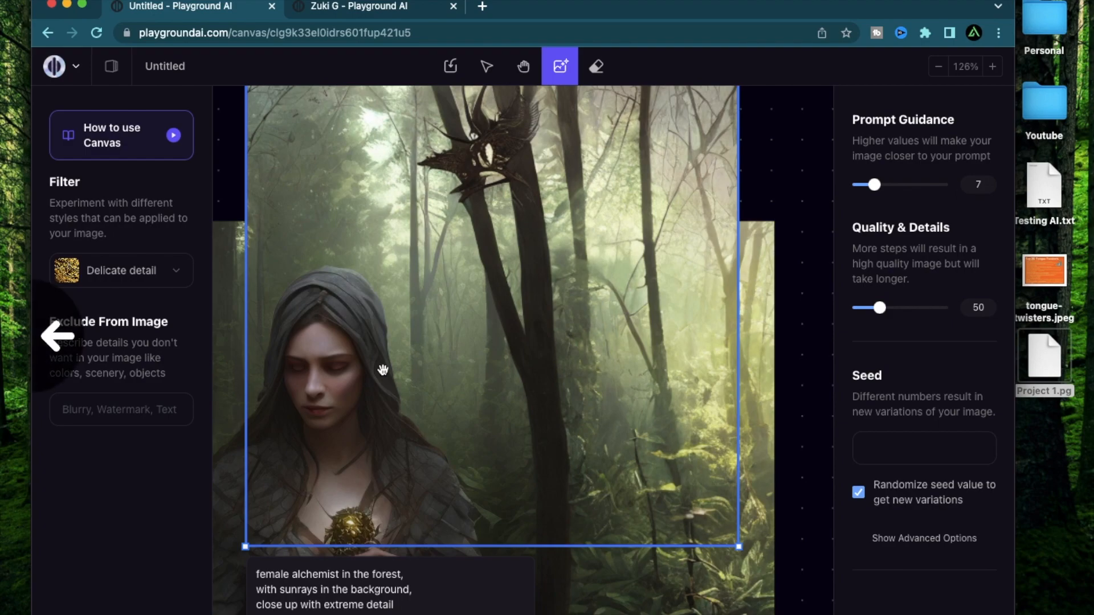
scroll(366, 349, up, 5)
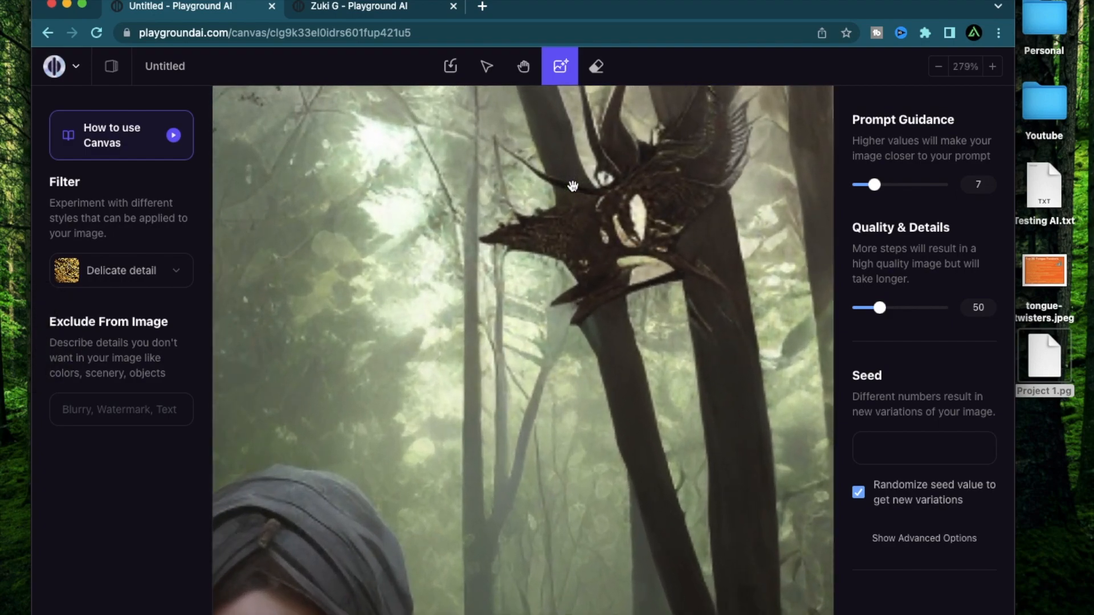
scroll(573, 185, down, 5)
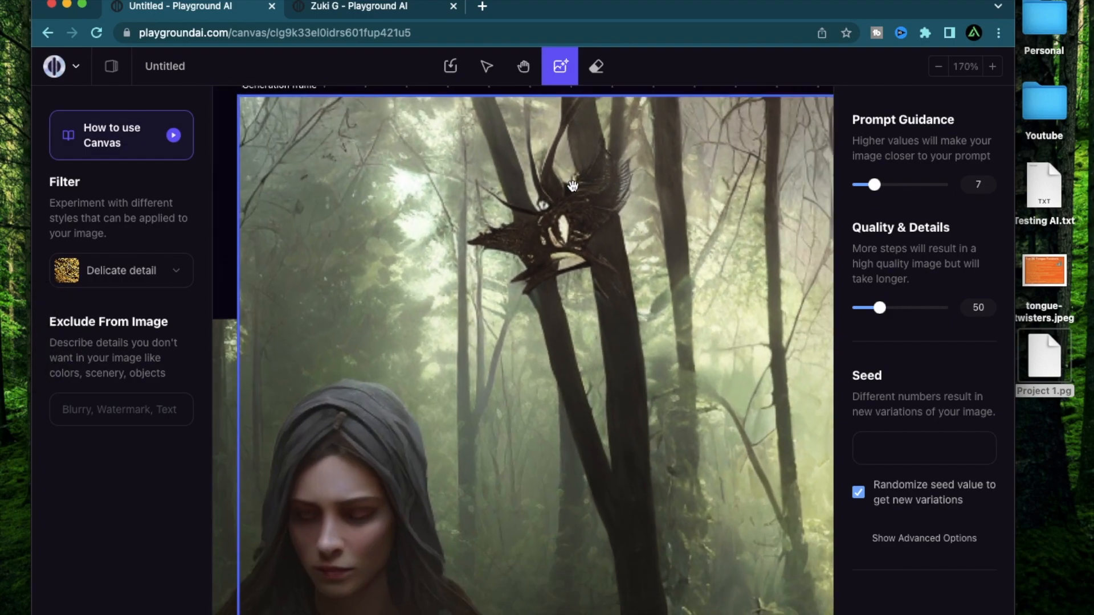
scroll(573, 185, up, 1)
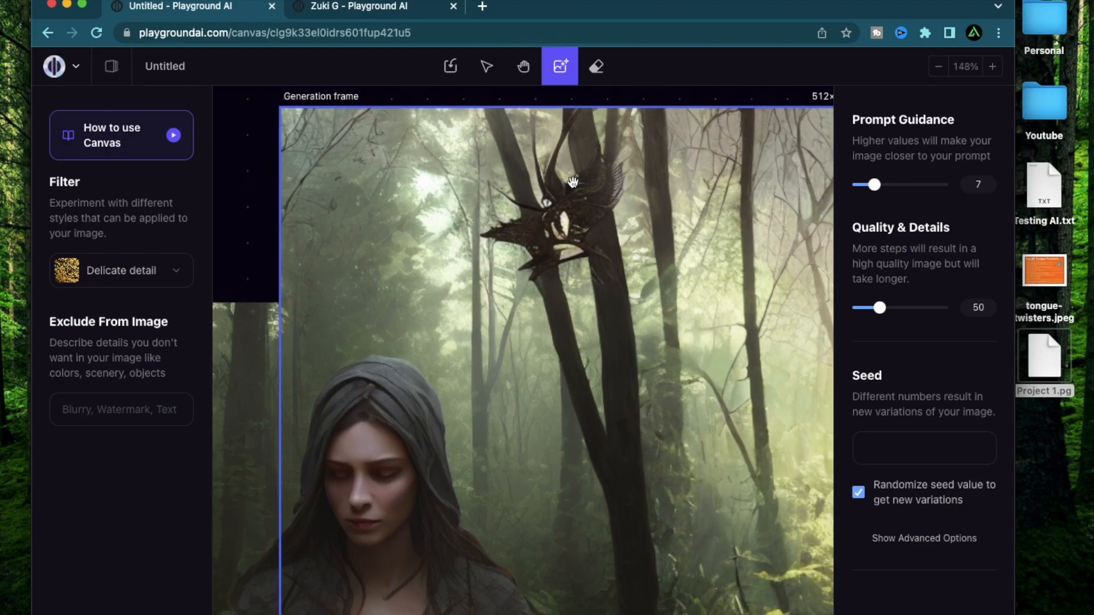
Erase the dark shape on the tree trunks with a size 48 eraser, and widen the generation frame to 552×512.
click(597, 67)
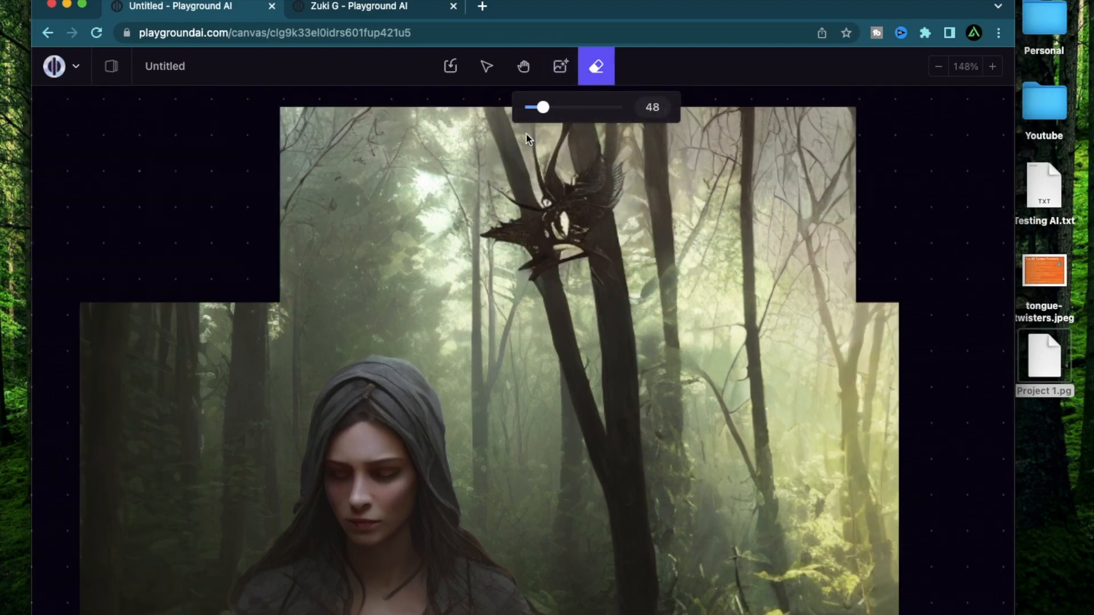
mouse_move(494, 240)
mouse_down()
mouse_move(550, 248)
mouse_move(603, 169)
mouse_move(561, 192)
mouse_move(559, 237)
mouse_move(593, 269)
mouse_up()
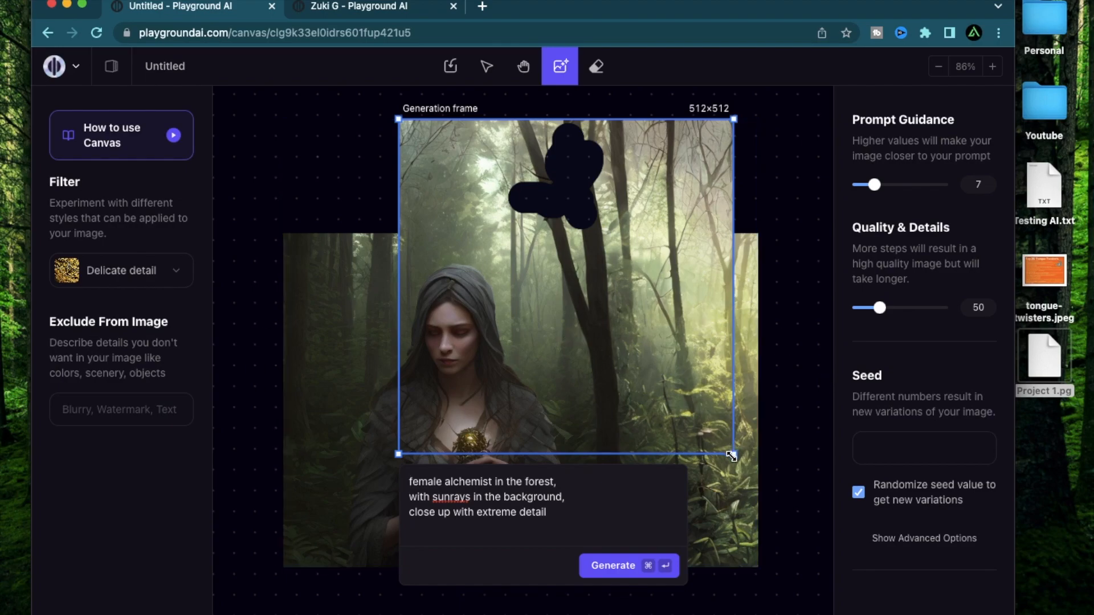
drag(731, 456, 762, 457)
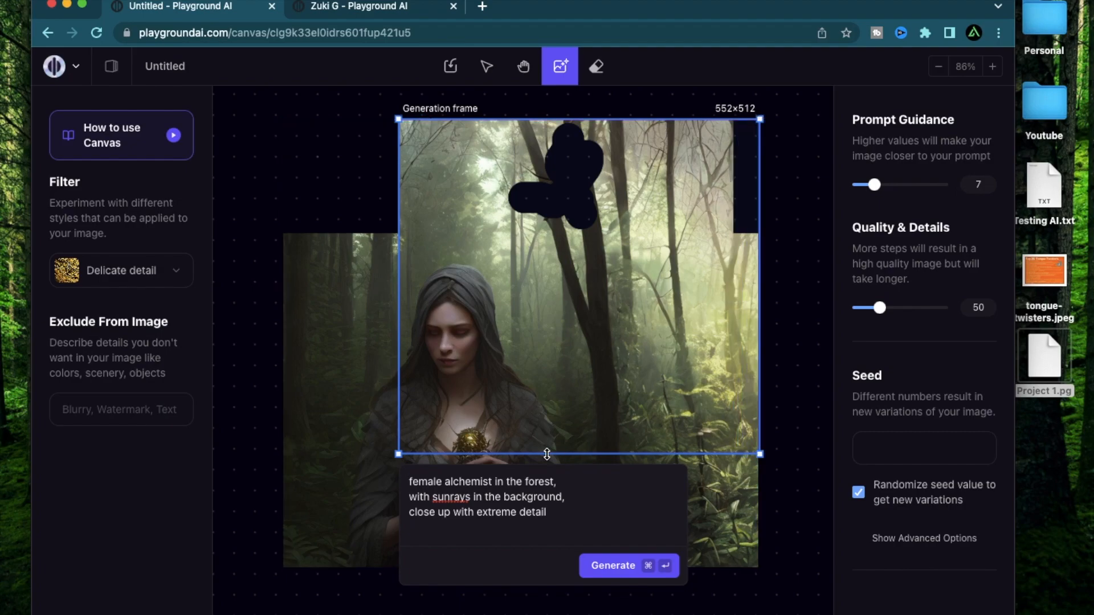
Fit a 736×448 generation frame across the image's upper part, generate to fill the erased area and empty corners, and inspect the repaired trunks.
scroll(541, 453, down, 2)
scroll(582, 251, up, 6)
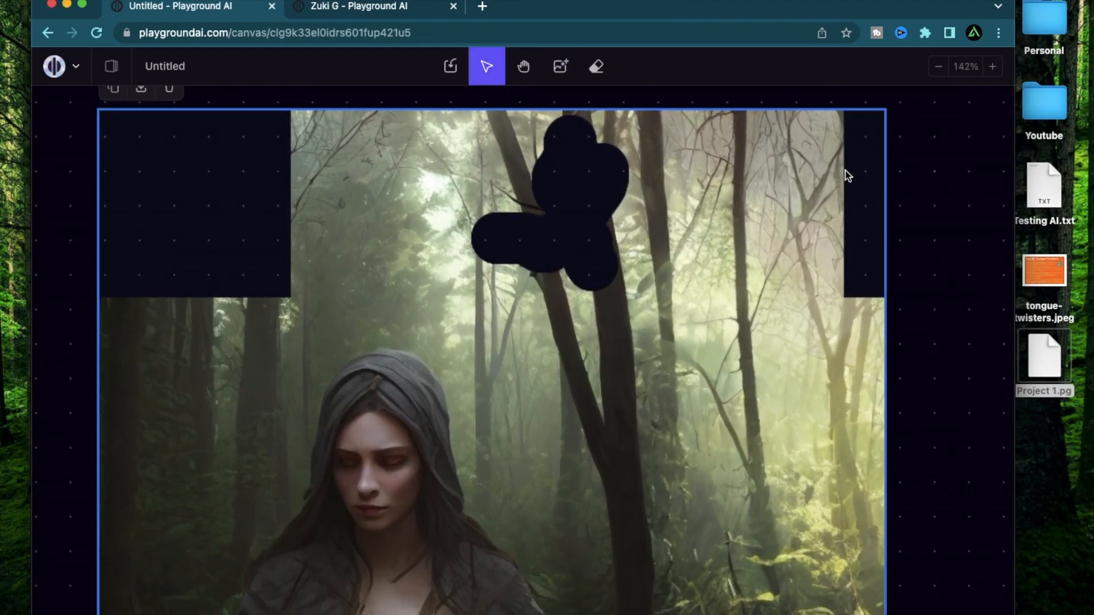
scroll(501, 229, down, 4)
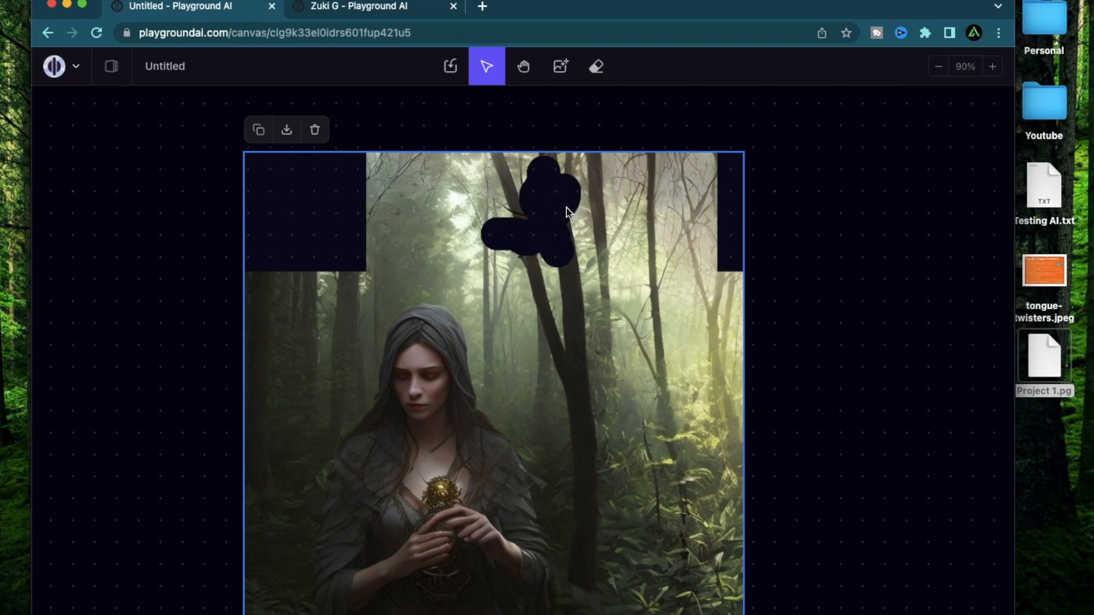
click(560, 66)
click(652, 528)
scroll(695, 229, up, 5)
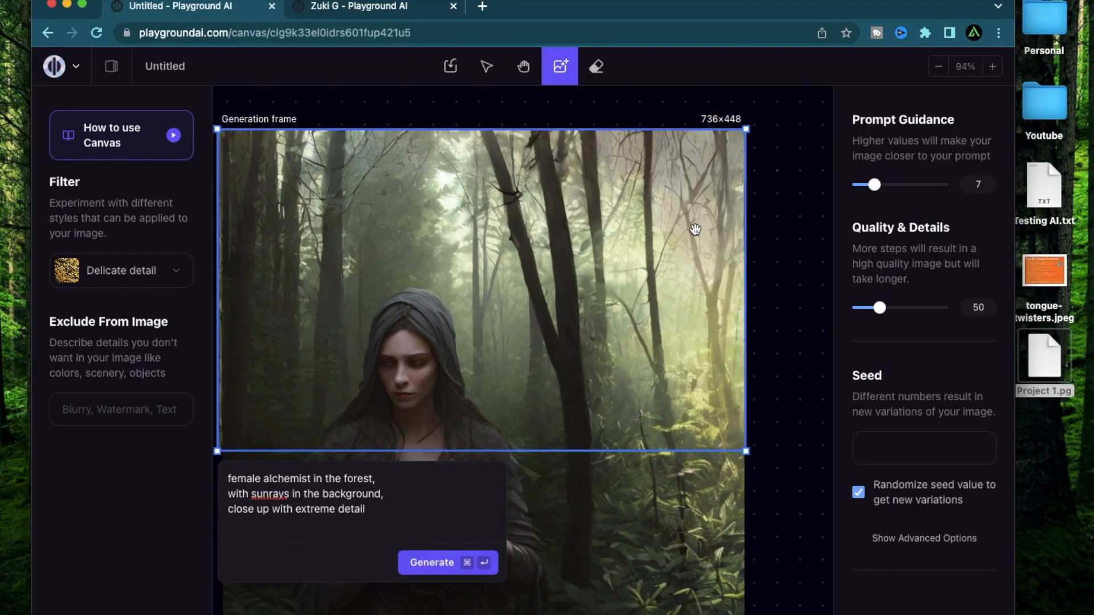
scroll(472, 231, up, 7)
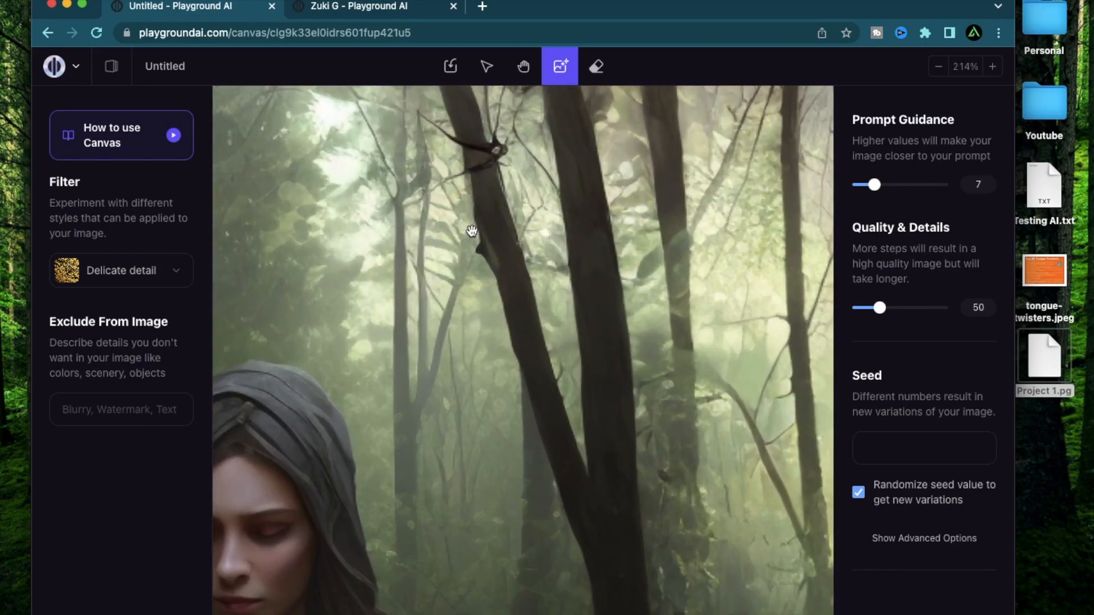
scroll(472, 230, down, 2)
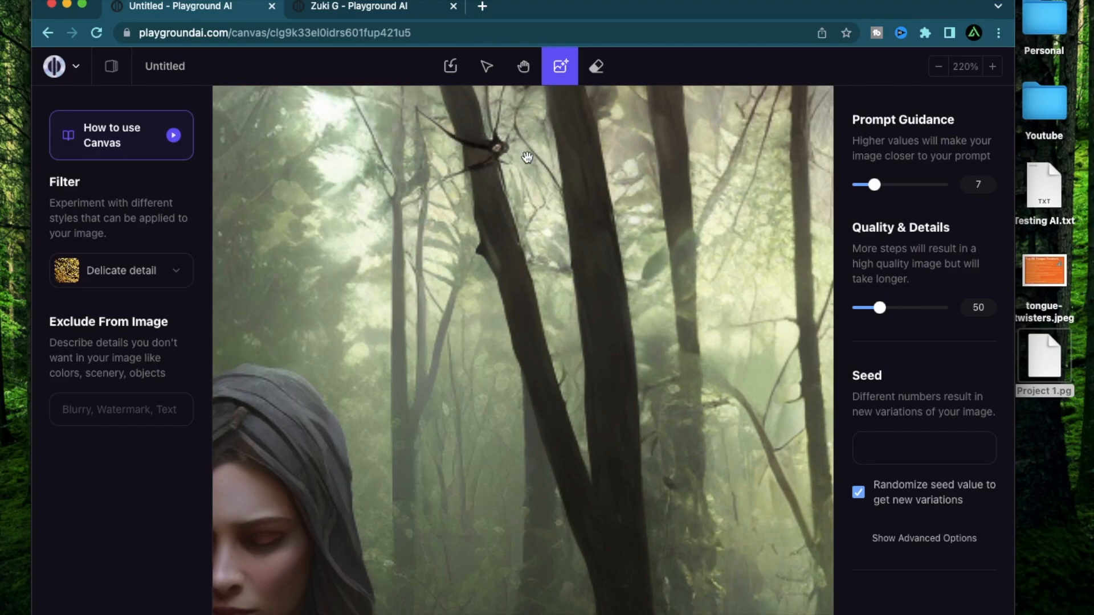
scroll(498, 154, down, 4)
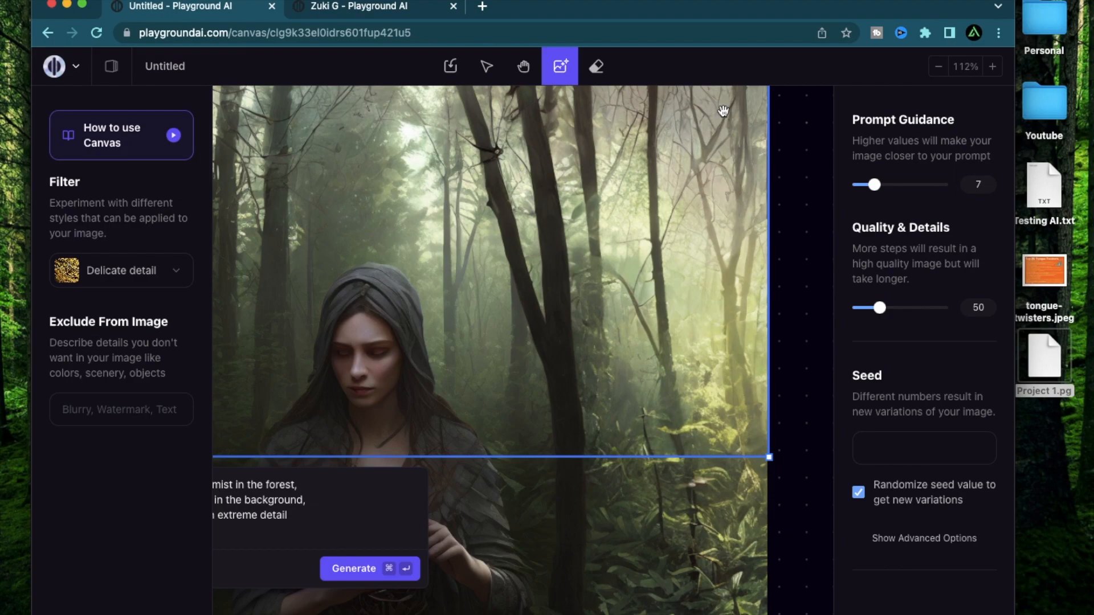
scroll(445, 171, down, 3)
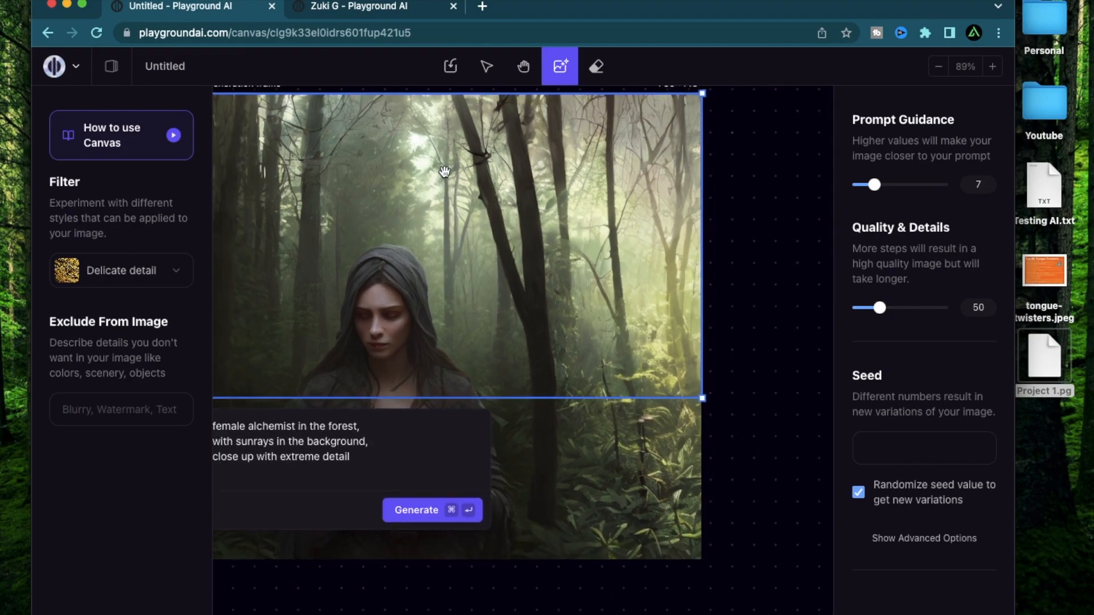
Select the extended image and move it slightly down and right on the canvas.
key(v)
scroll(425, 203, up, 4)
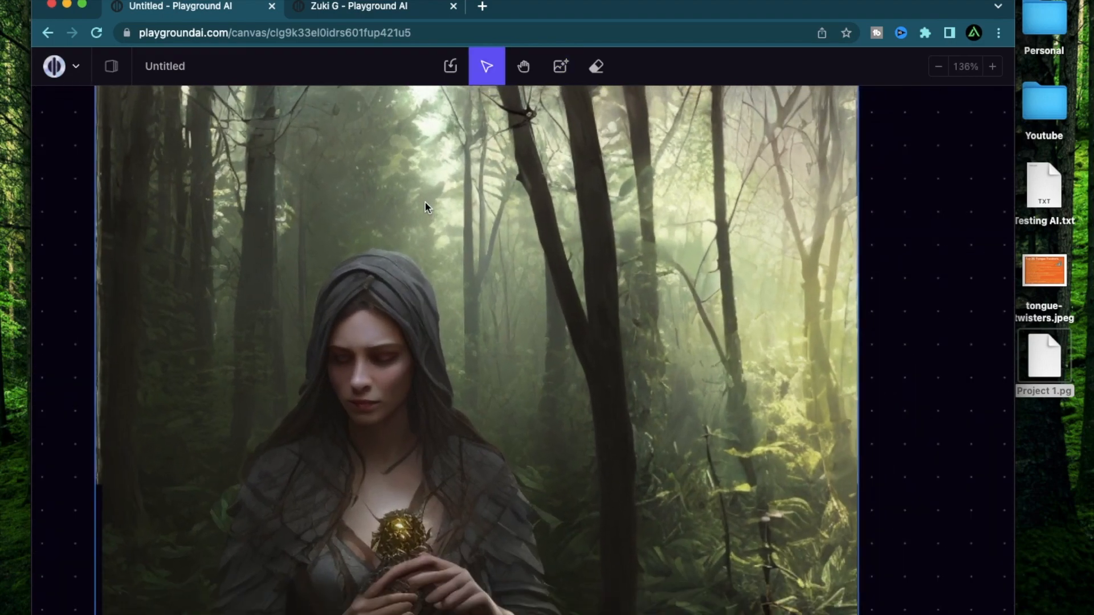
scroll(425, 203, down, 3)
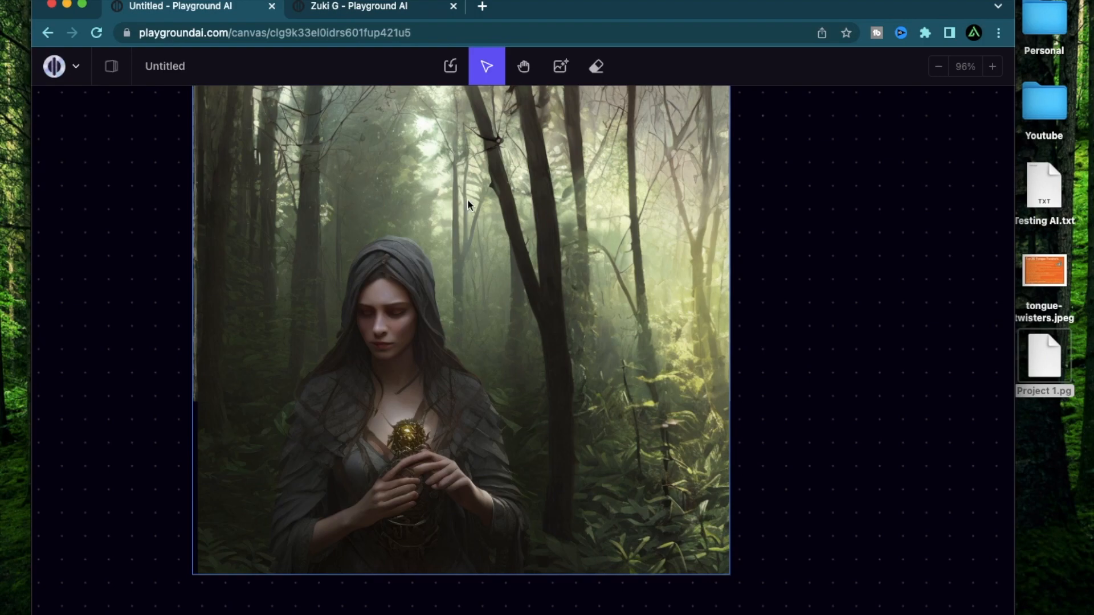
drag(468, 220, 522, 296)
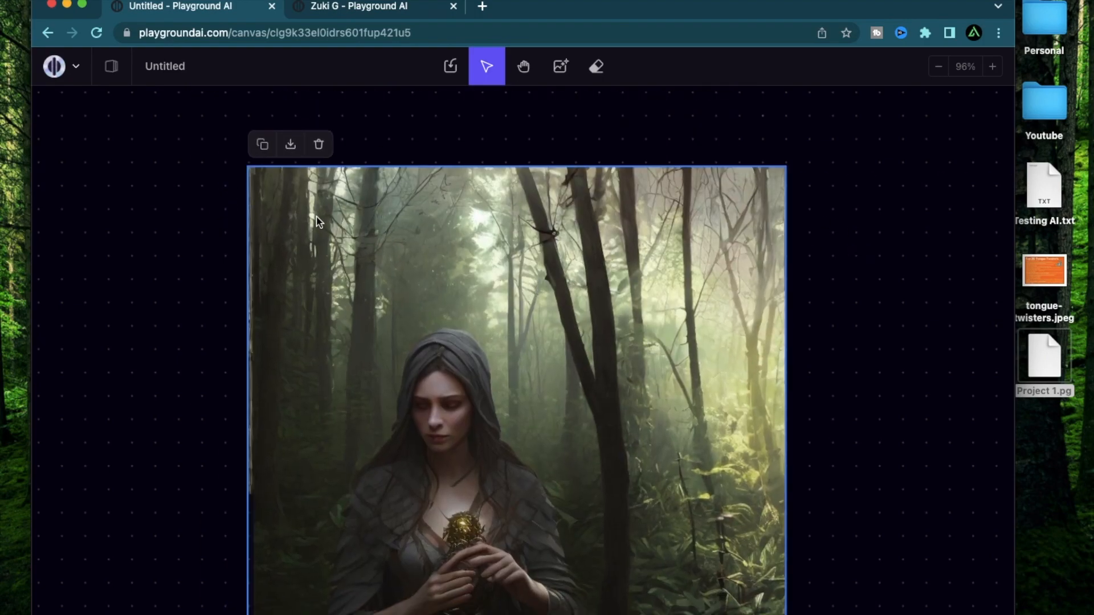
Review the completed image, checking the repaired branches, the woman and the extended edges at different zoom levels.
scroll(545, 233, up, 5)
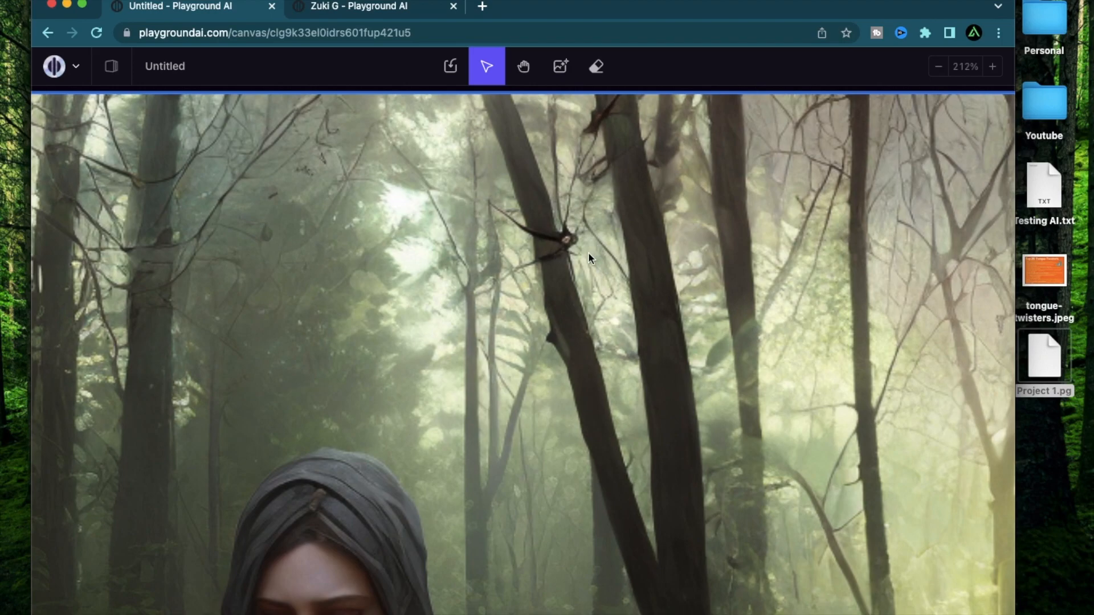
scroll(569, 248, down, 6)
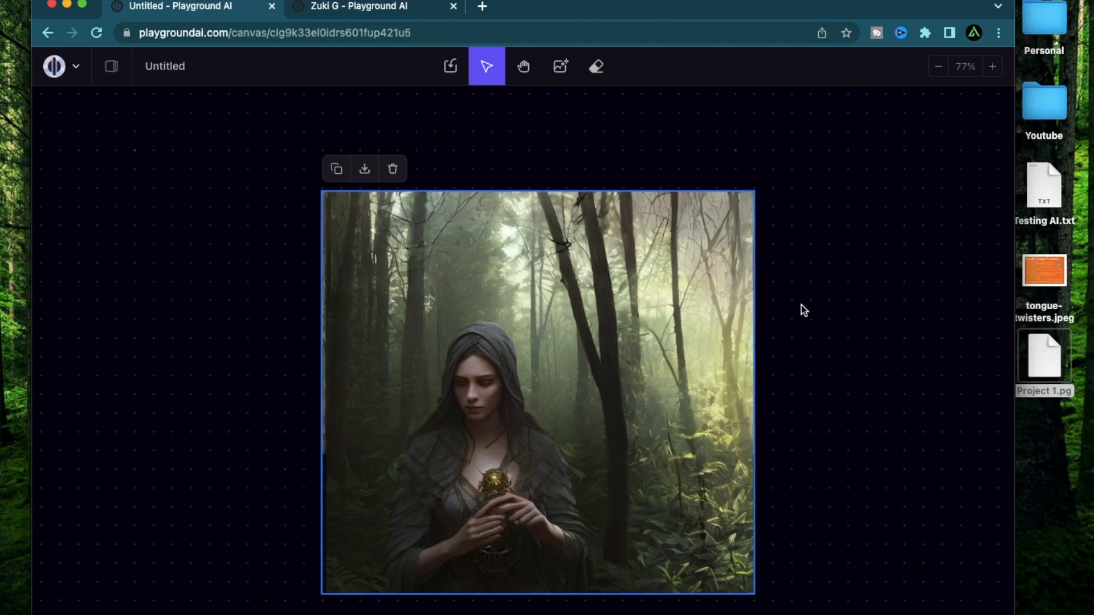
scroll(525, 327, up, 4)
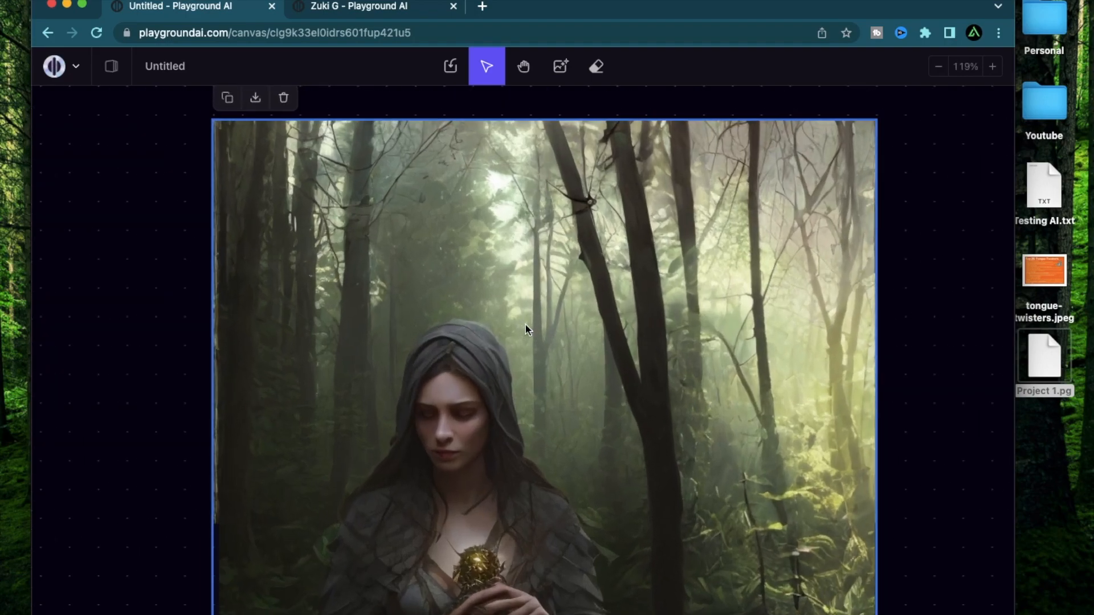
scroll(525, 325, down, 2)
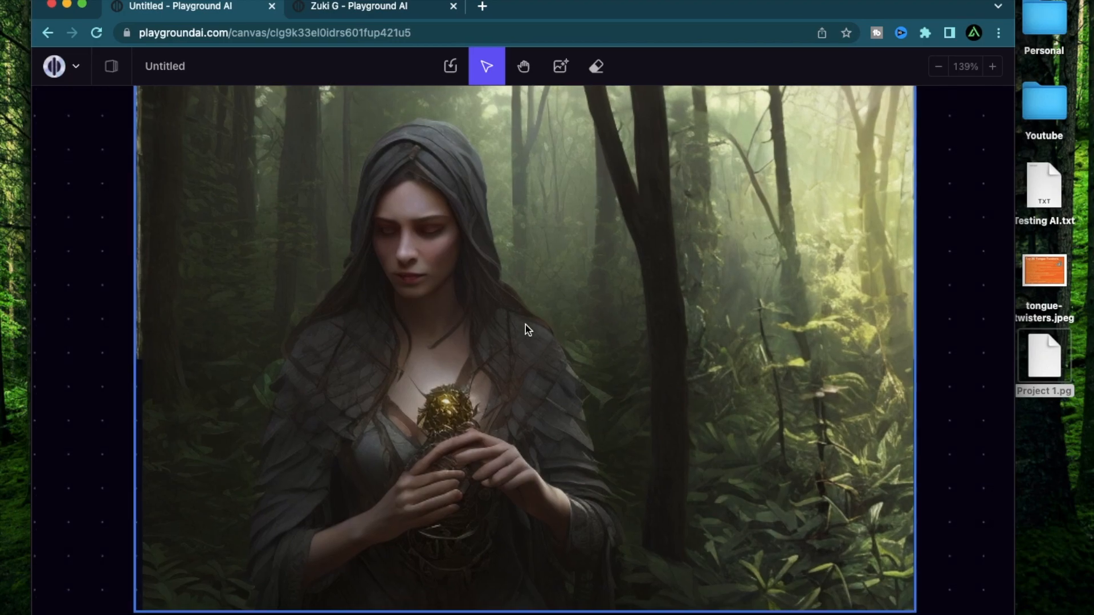
scroll(525, 325, up, 4)
scroll(526, 324, right, 2)
scroll(526, 325, up, 5)
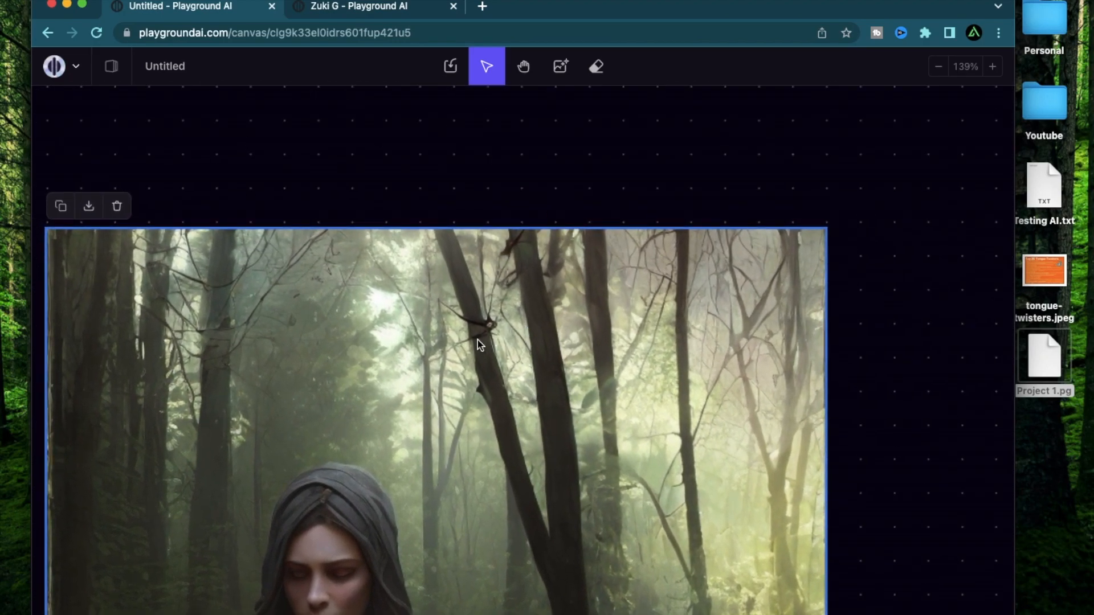
scroll(478, 339, up, 1)
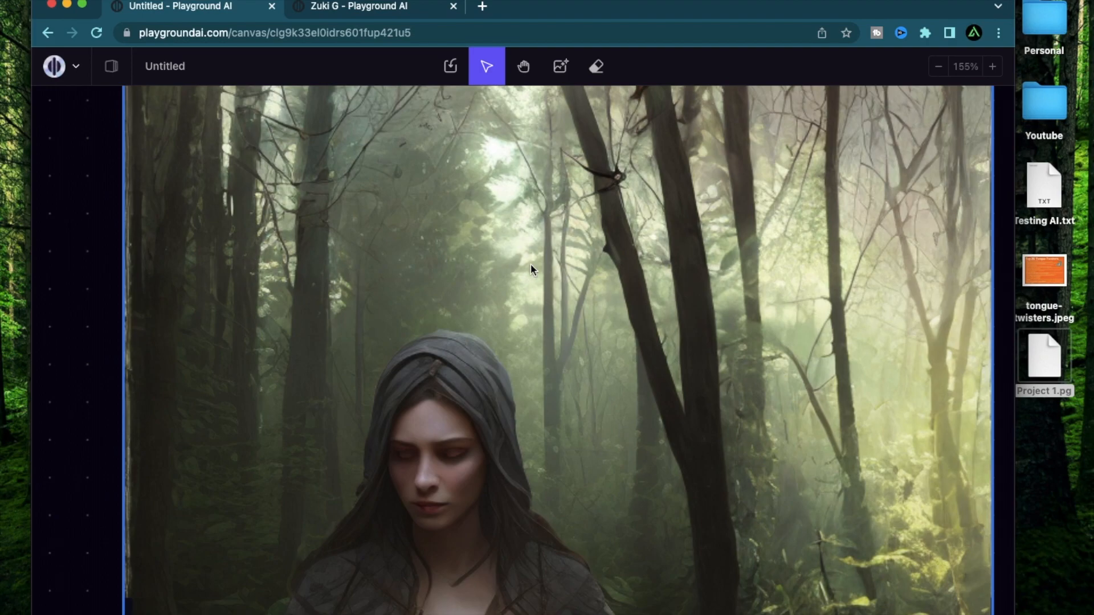
Activate the generation frame tool and save a local copy of the finished canvas file to the desktop.
scroll(531, 263, down, 4)
scroll(531, 263, up, 1)
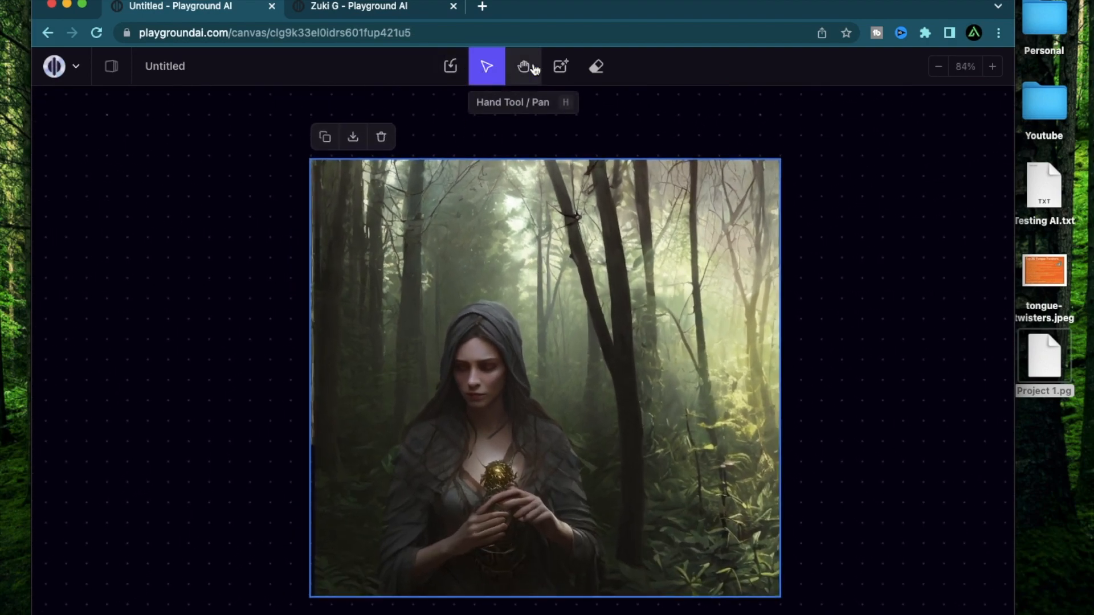
click(561, 66)
click(73, 67)
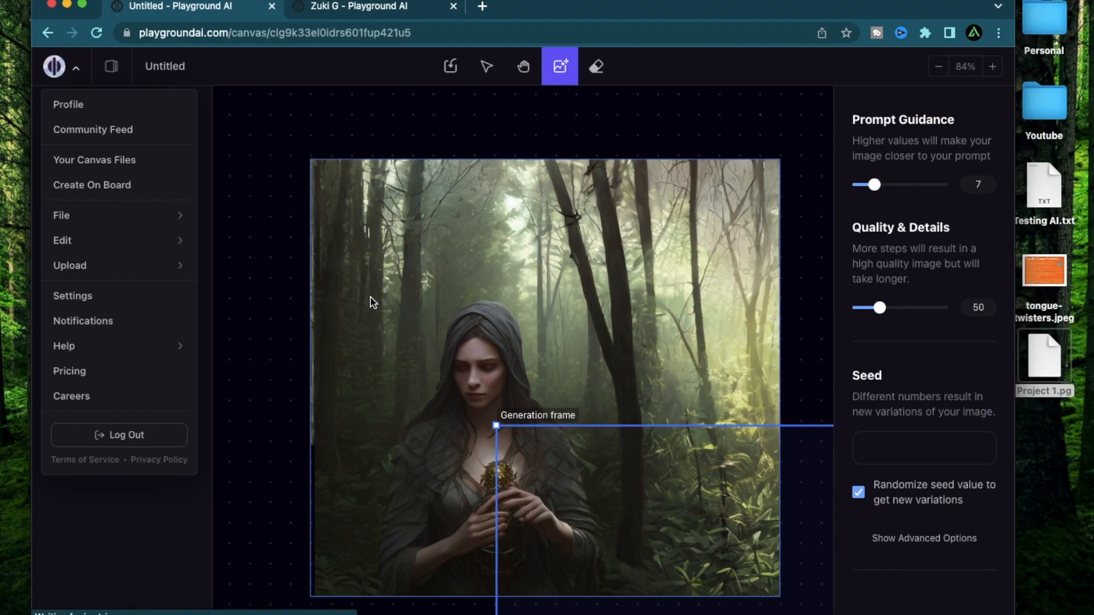
mouse_move(83, 225)
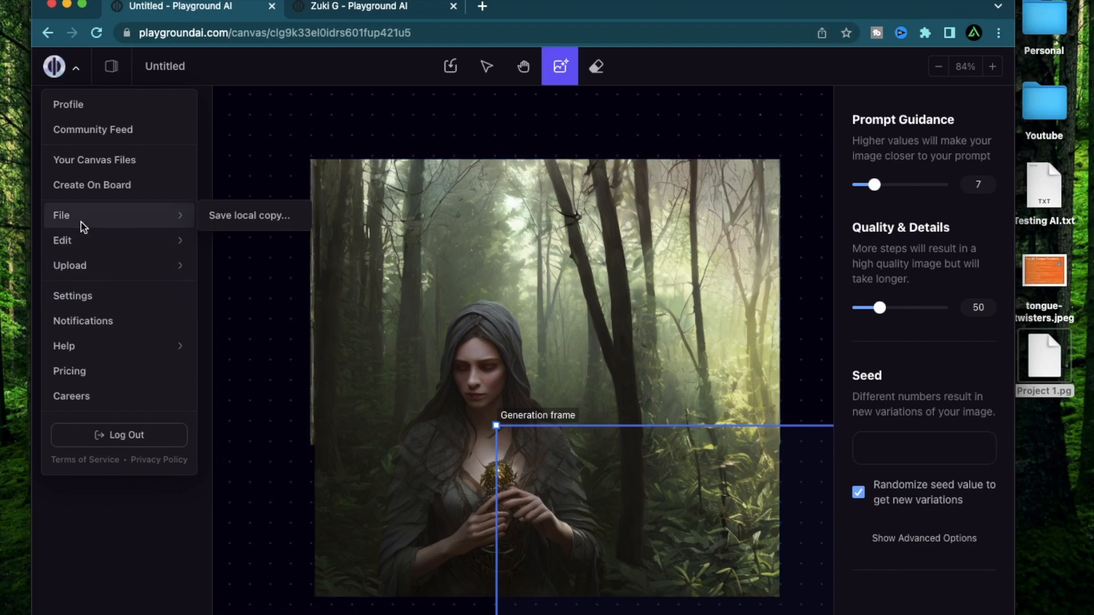
click(245, 215)
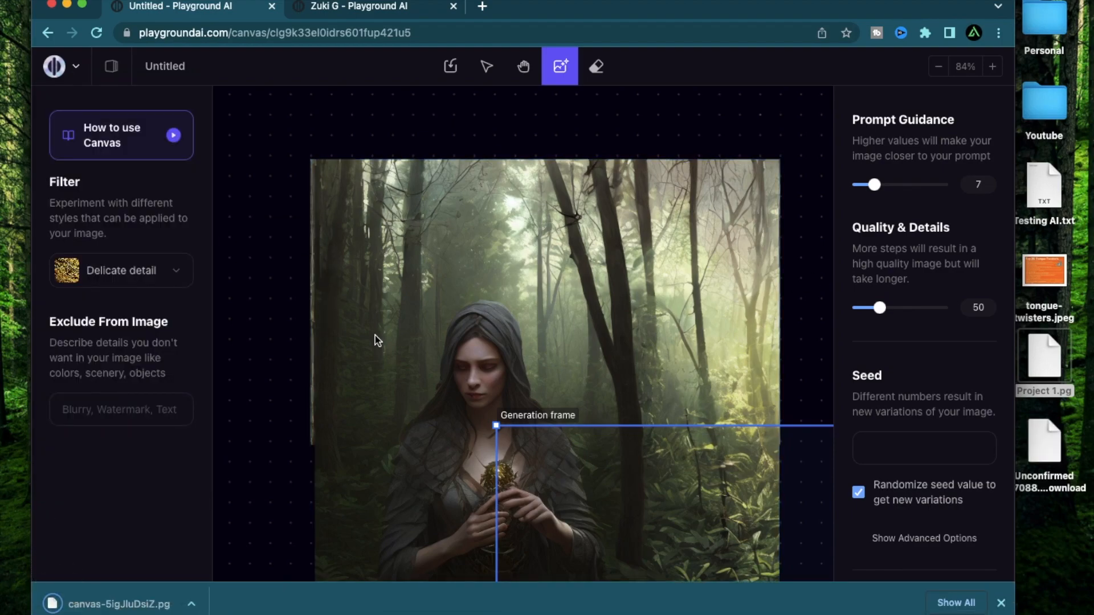
Rename the newly saved canvas file on the desktop as Final Generation.pg.
click(1048, 490)
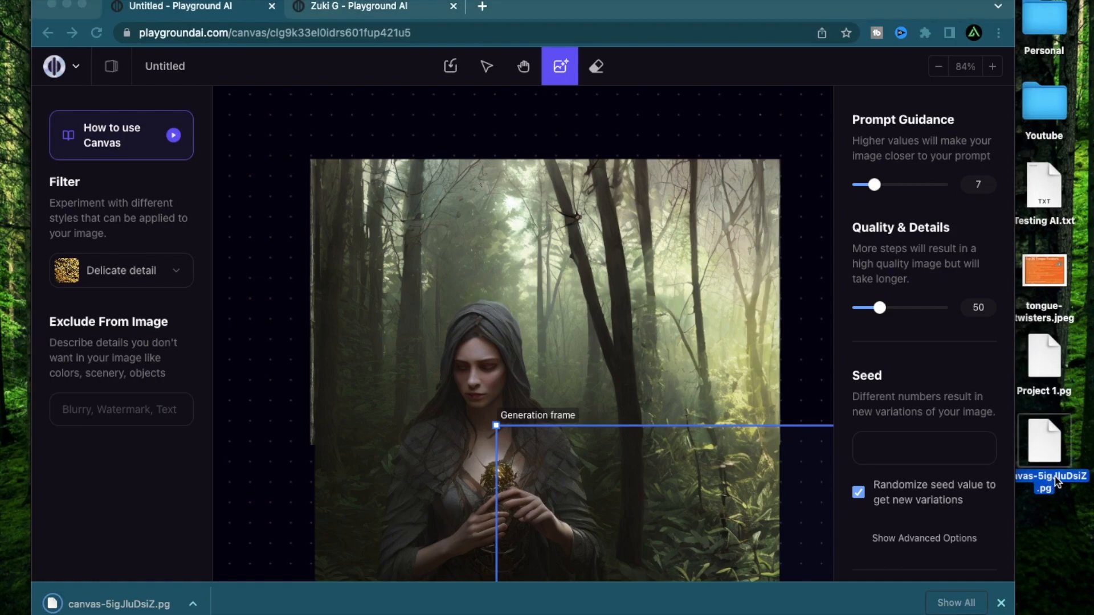
text(Final)
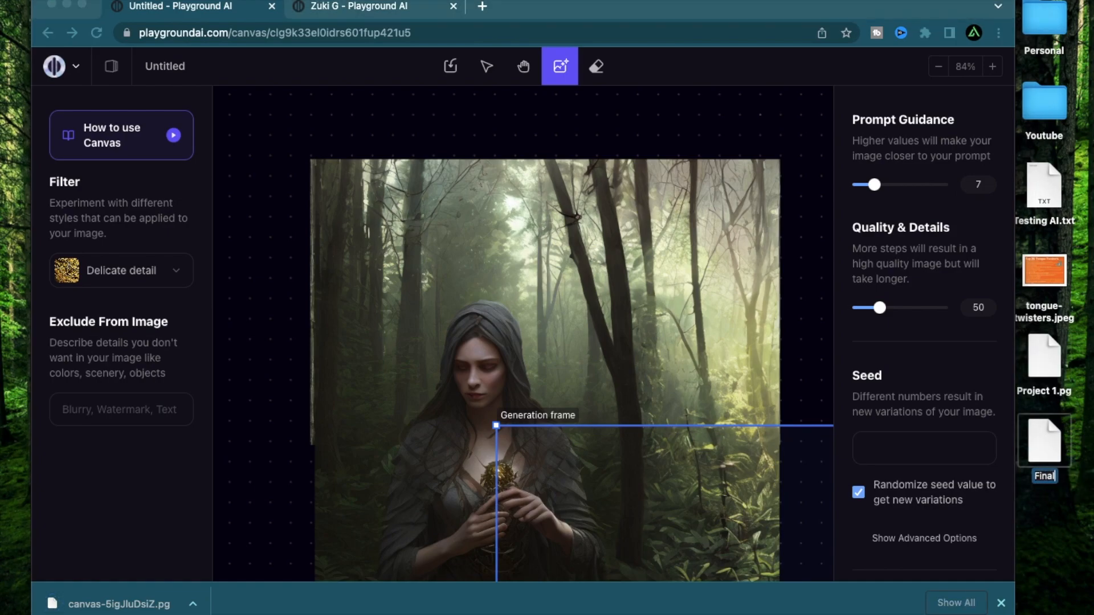
text( Generation.p)
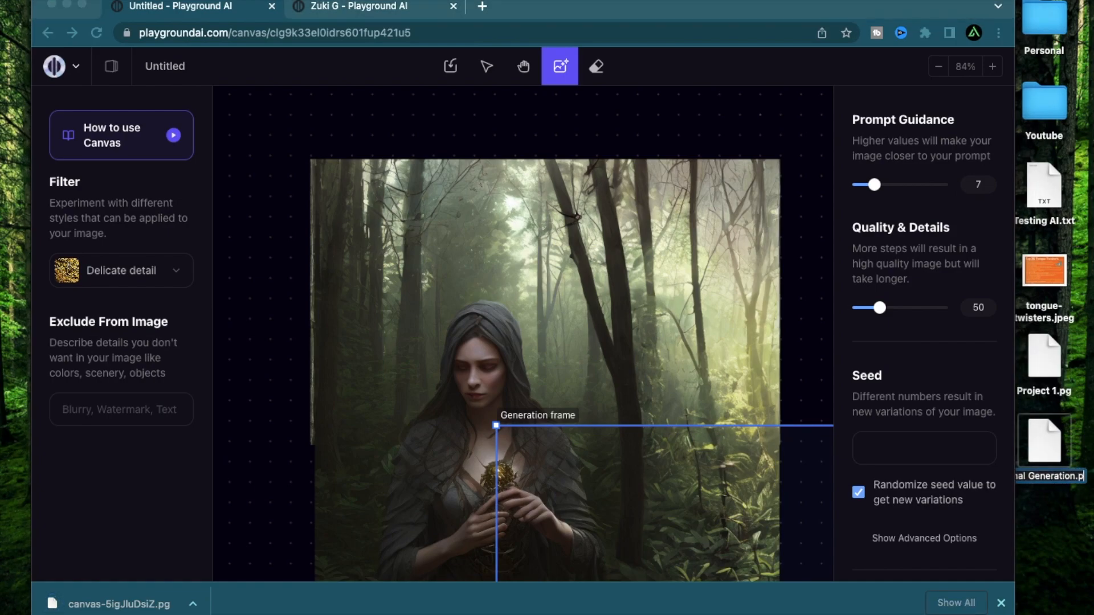
text(g)
click(797, 223)
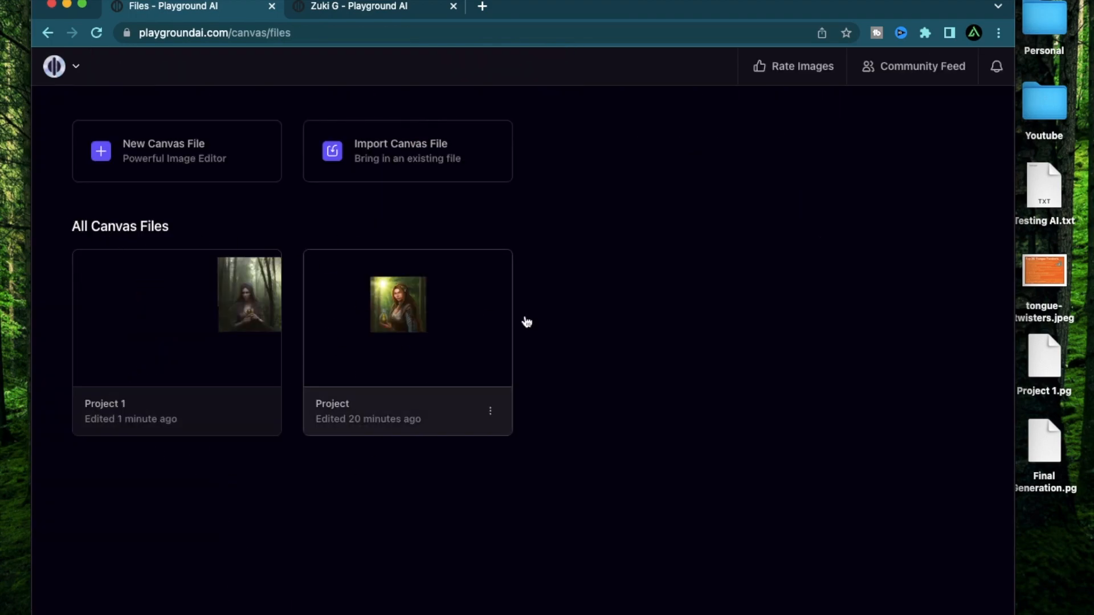
Preview Final Generation.pg on the desktop, and open the Project 1 canvas from the list of canvas files.
click(1040, 439)
key(space)
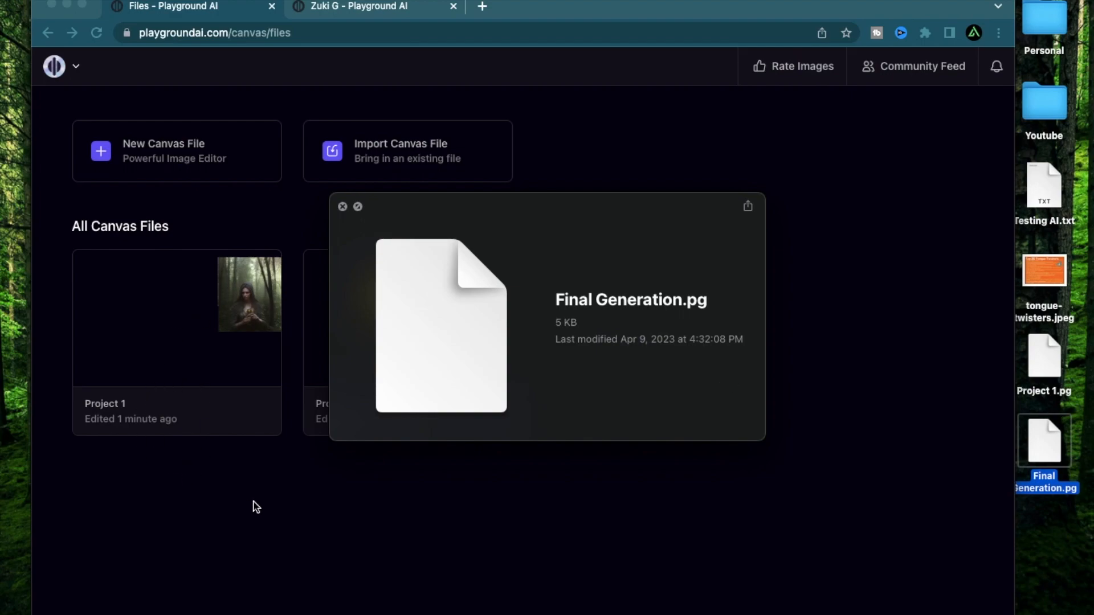
click(247, 538)
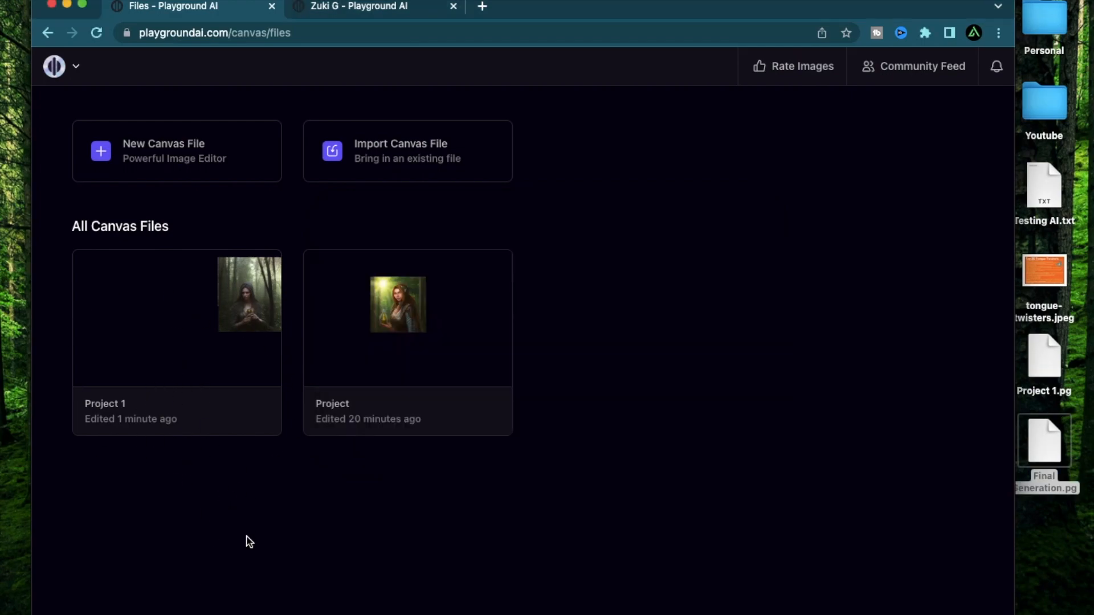
click(227, 305)
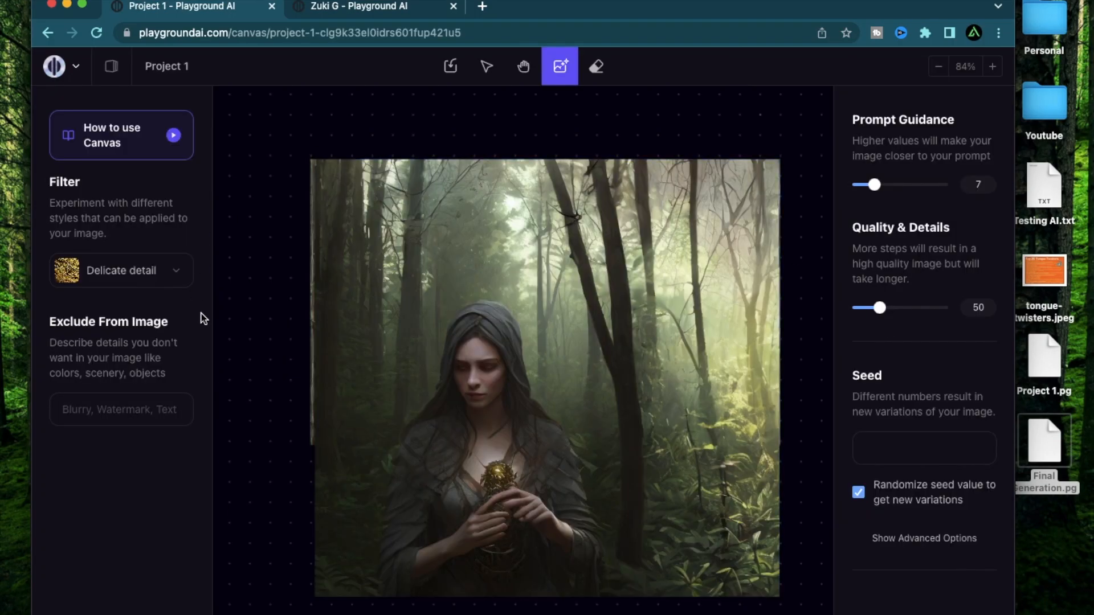